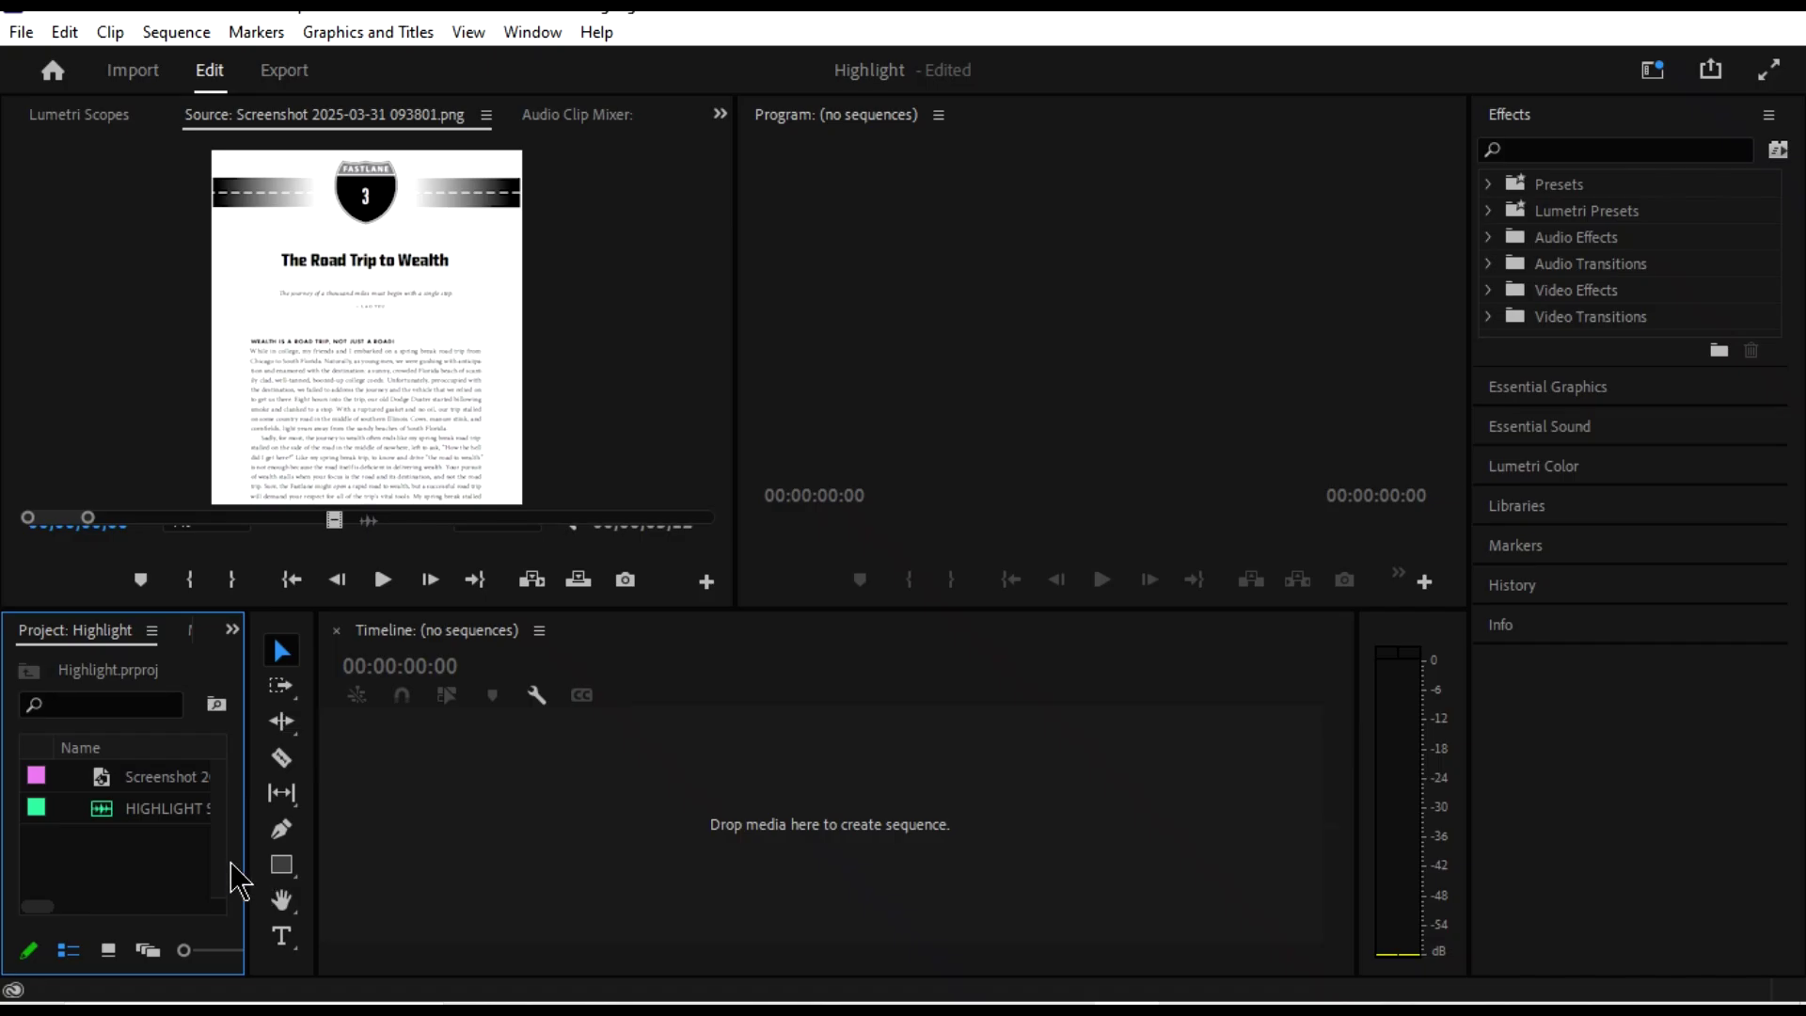
# Widen the project panel and create a 1920×1080 white colour matte named 'Background'.
pyautogui.moveTo(242, 855); pyautogui.dragTo(554, 845)
pyautogui.click(499, 949)
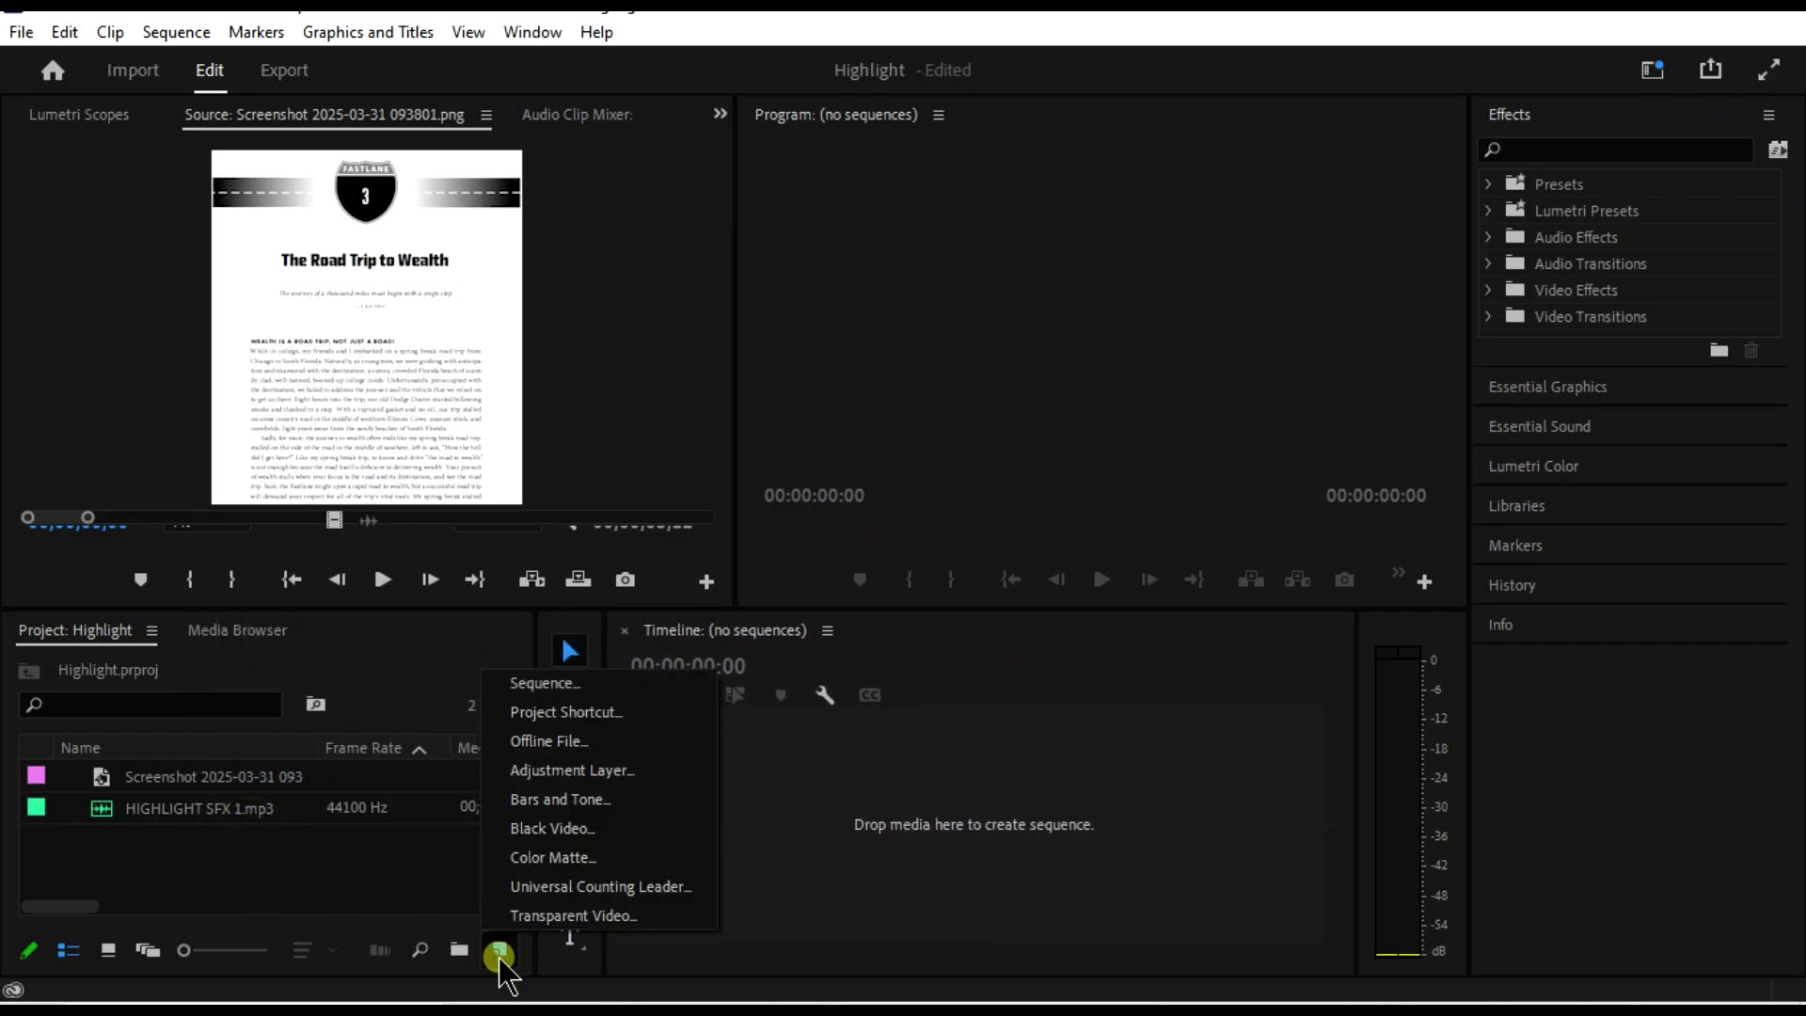
pyautogui.click(591, 861)
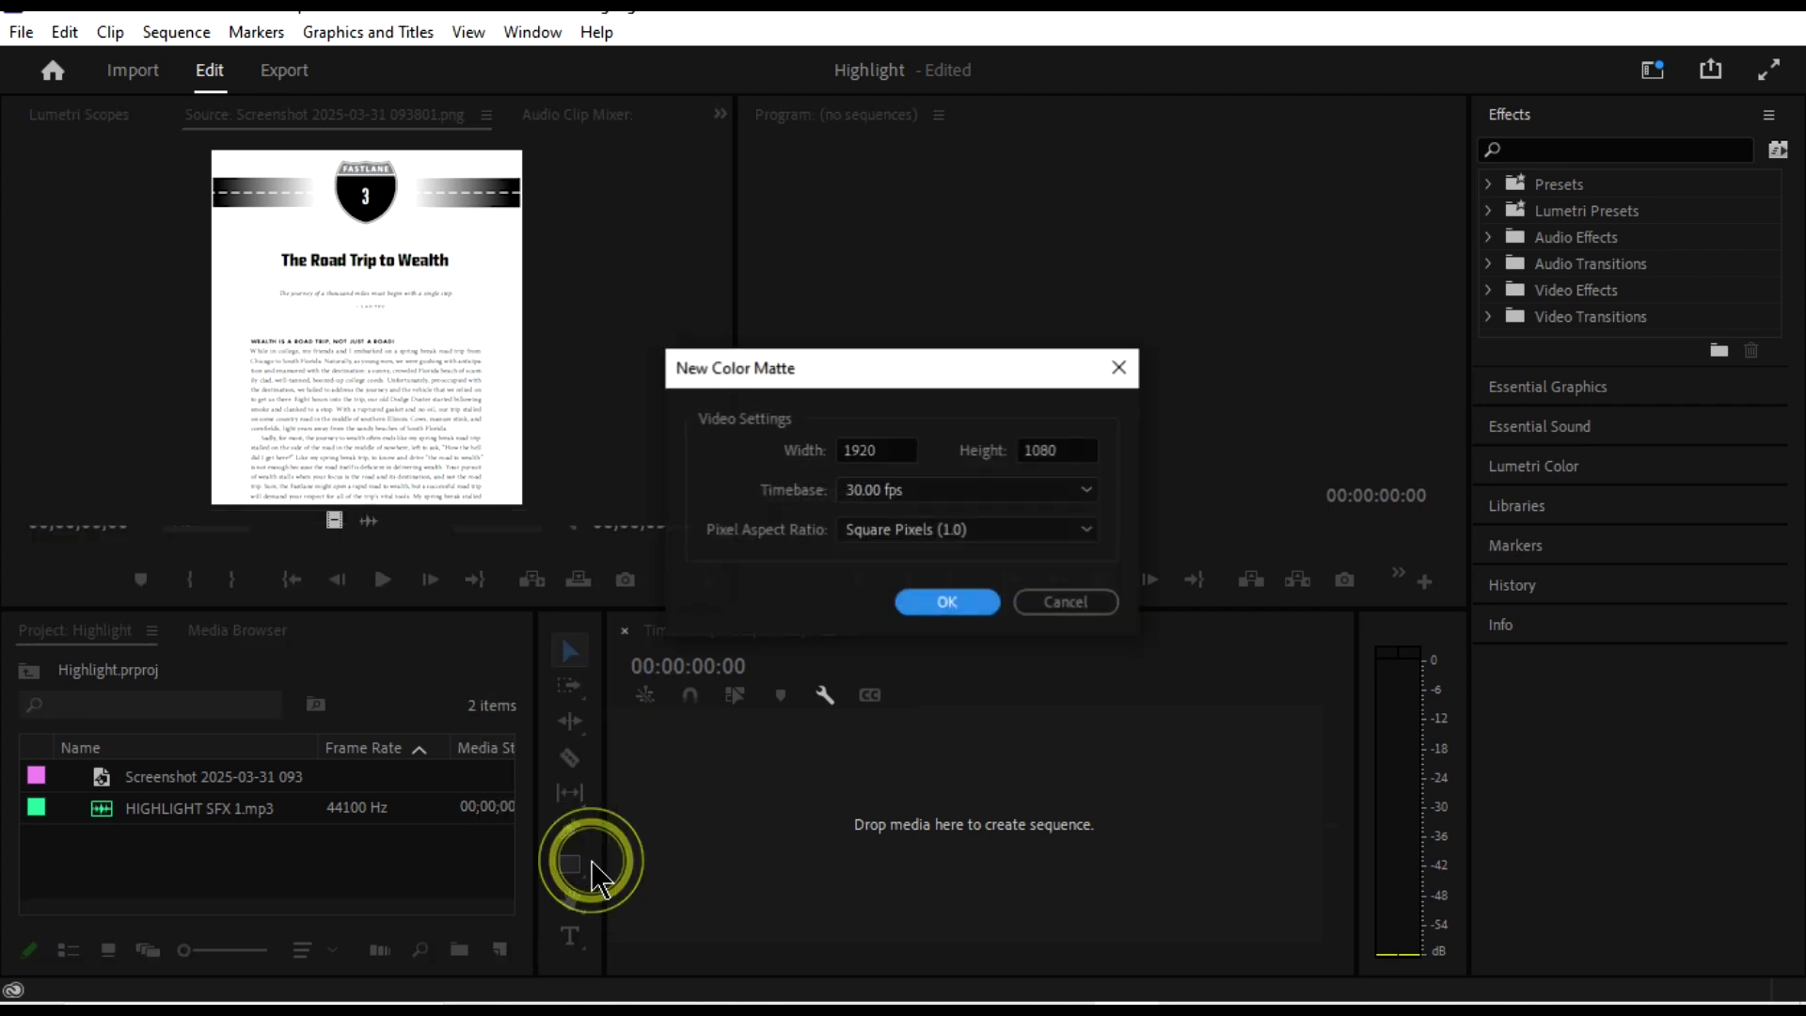
pyautogui.click(928, 604)
pyautogui.click(609, 384)
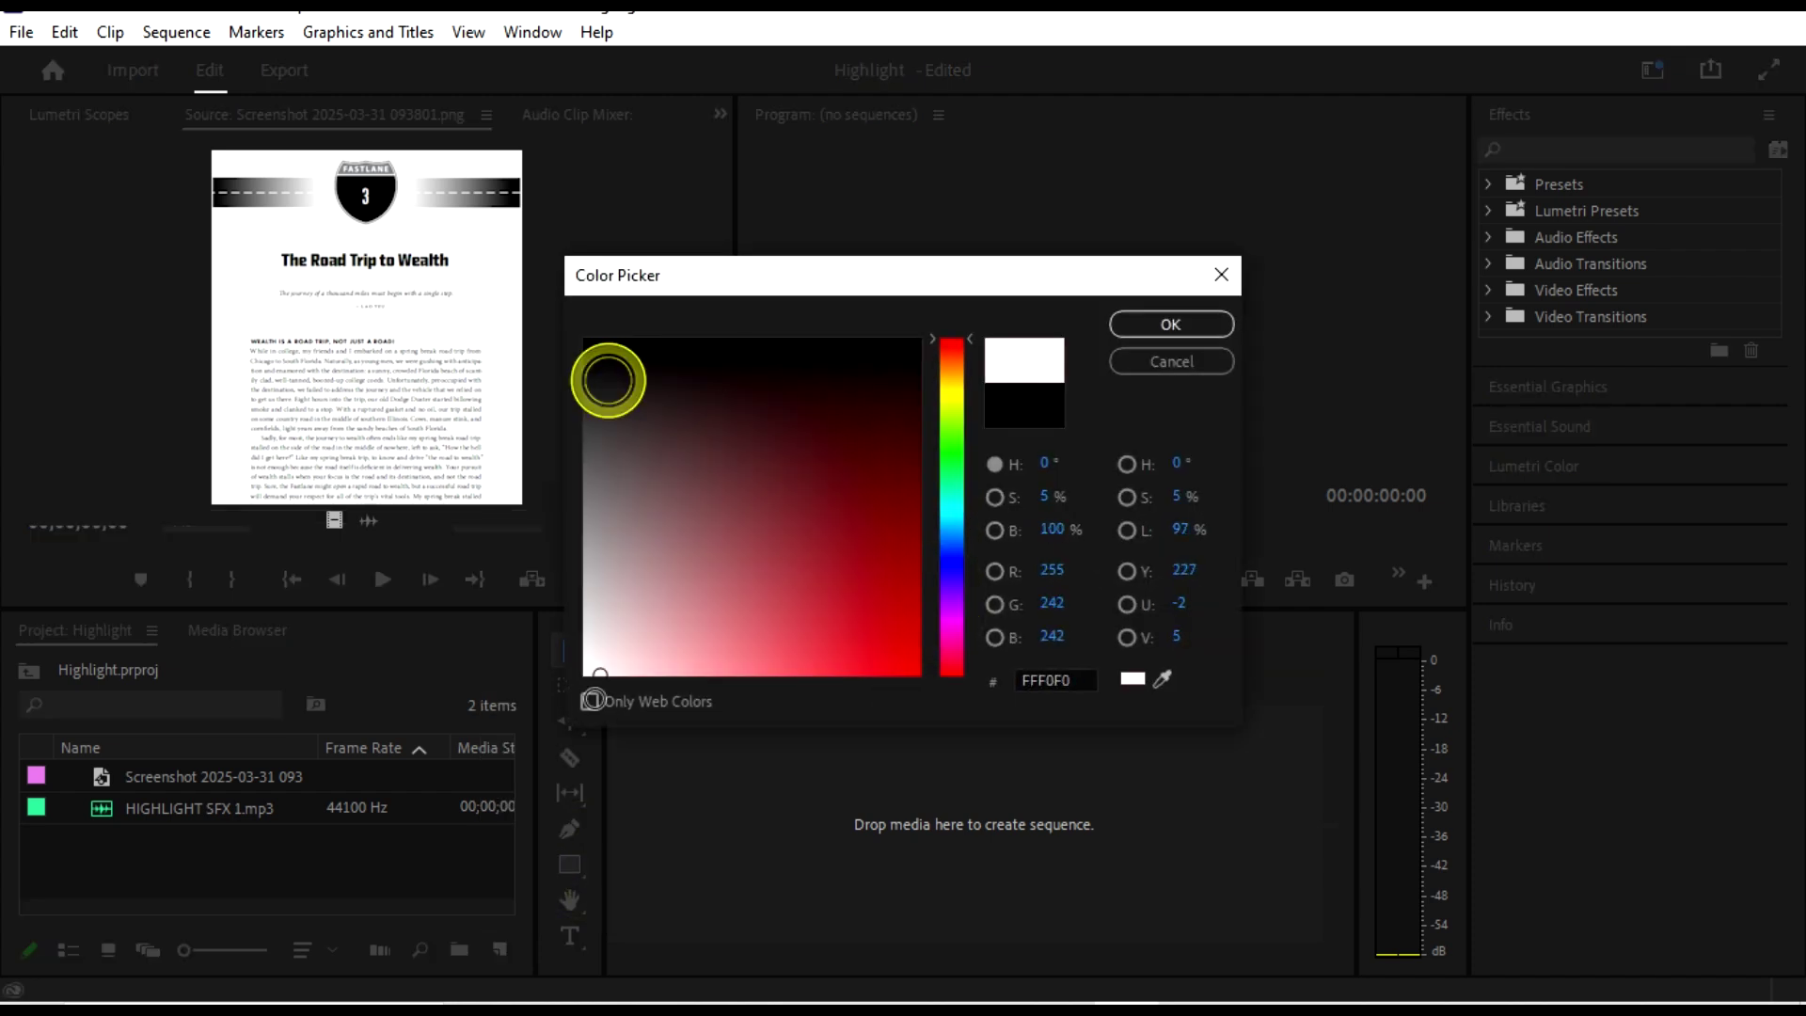
pyautogui.click(1173, 327)
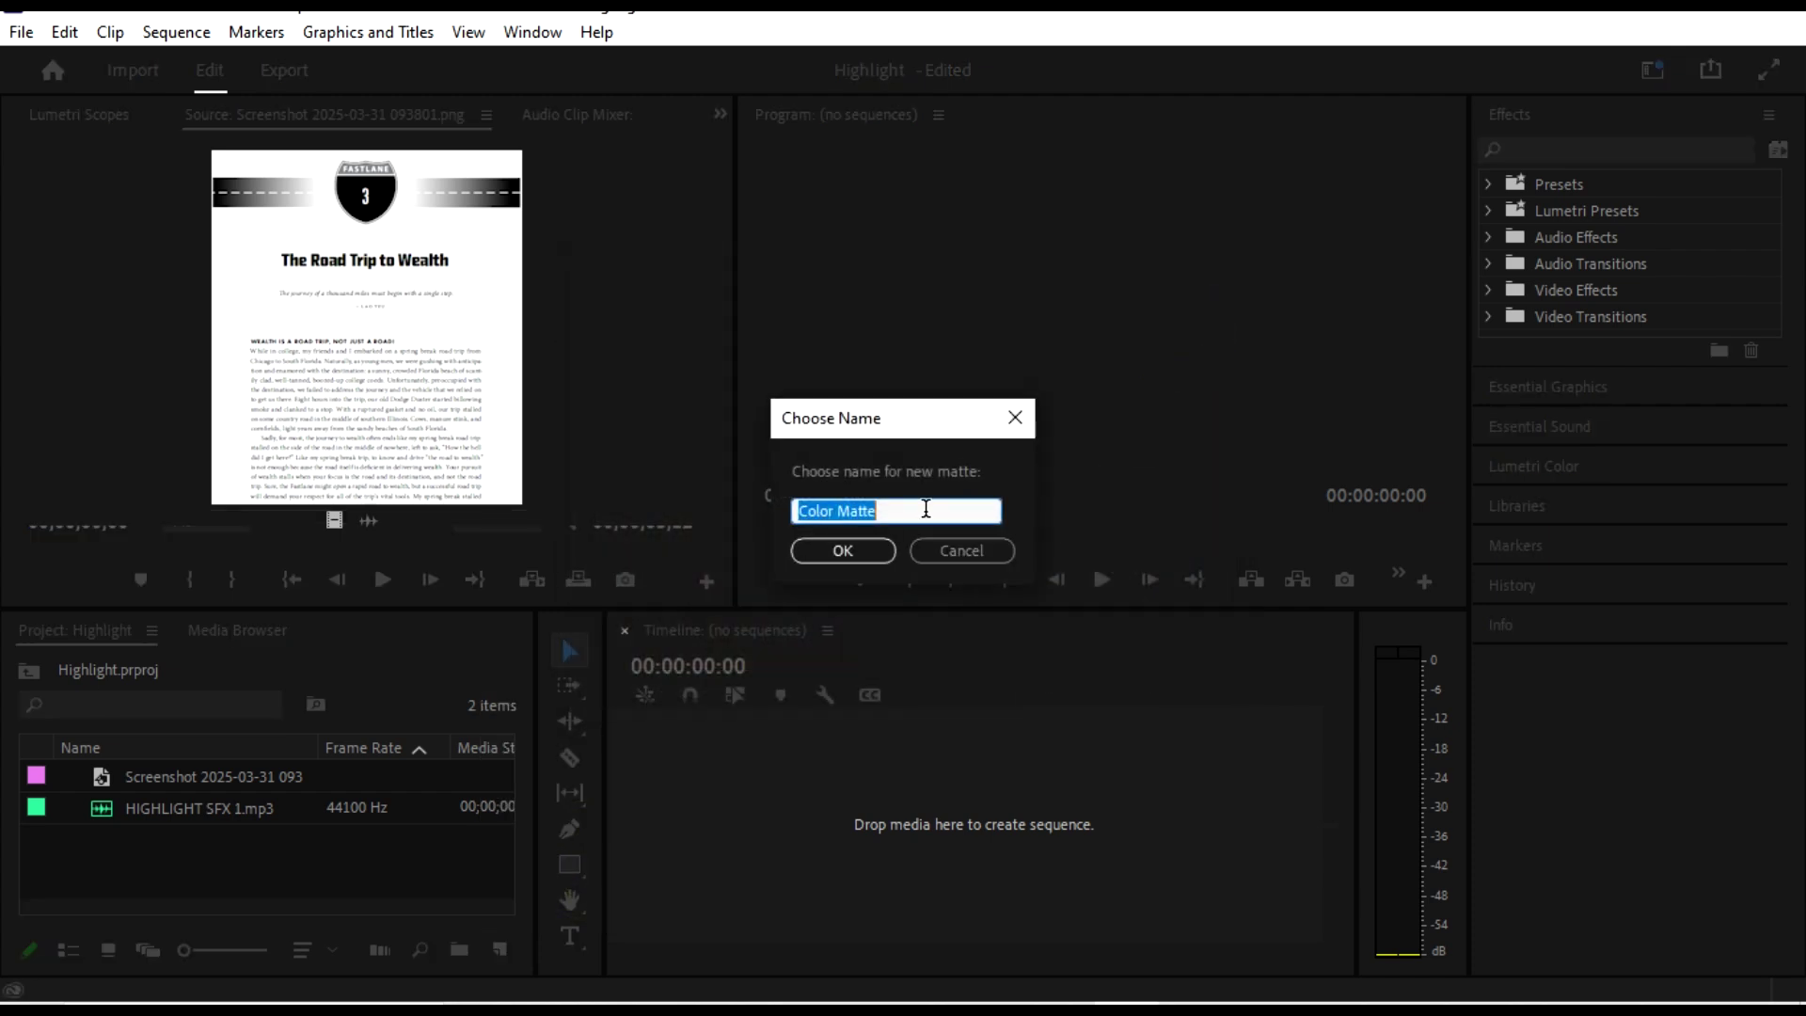
pyautogui.write('Background')
pyautogui.click(878, 557)
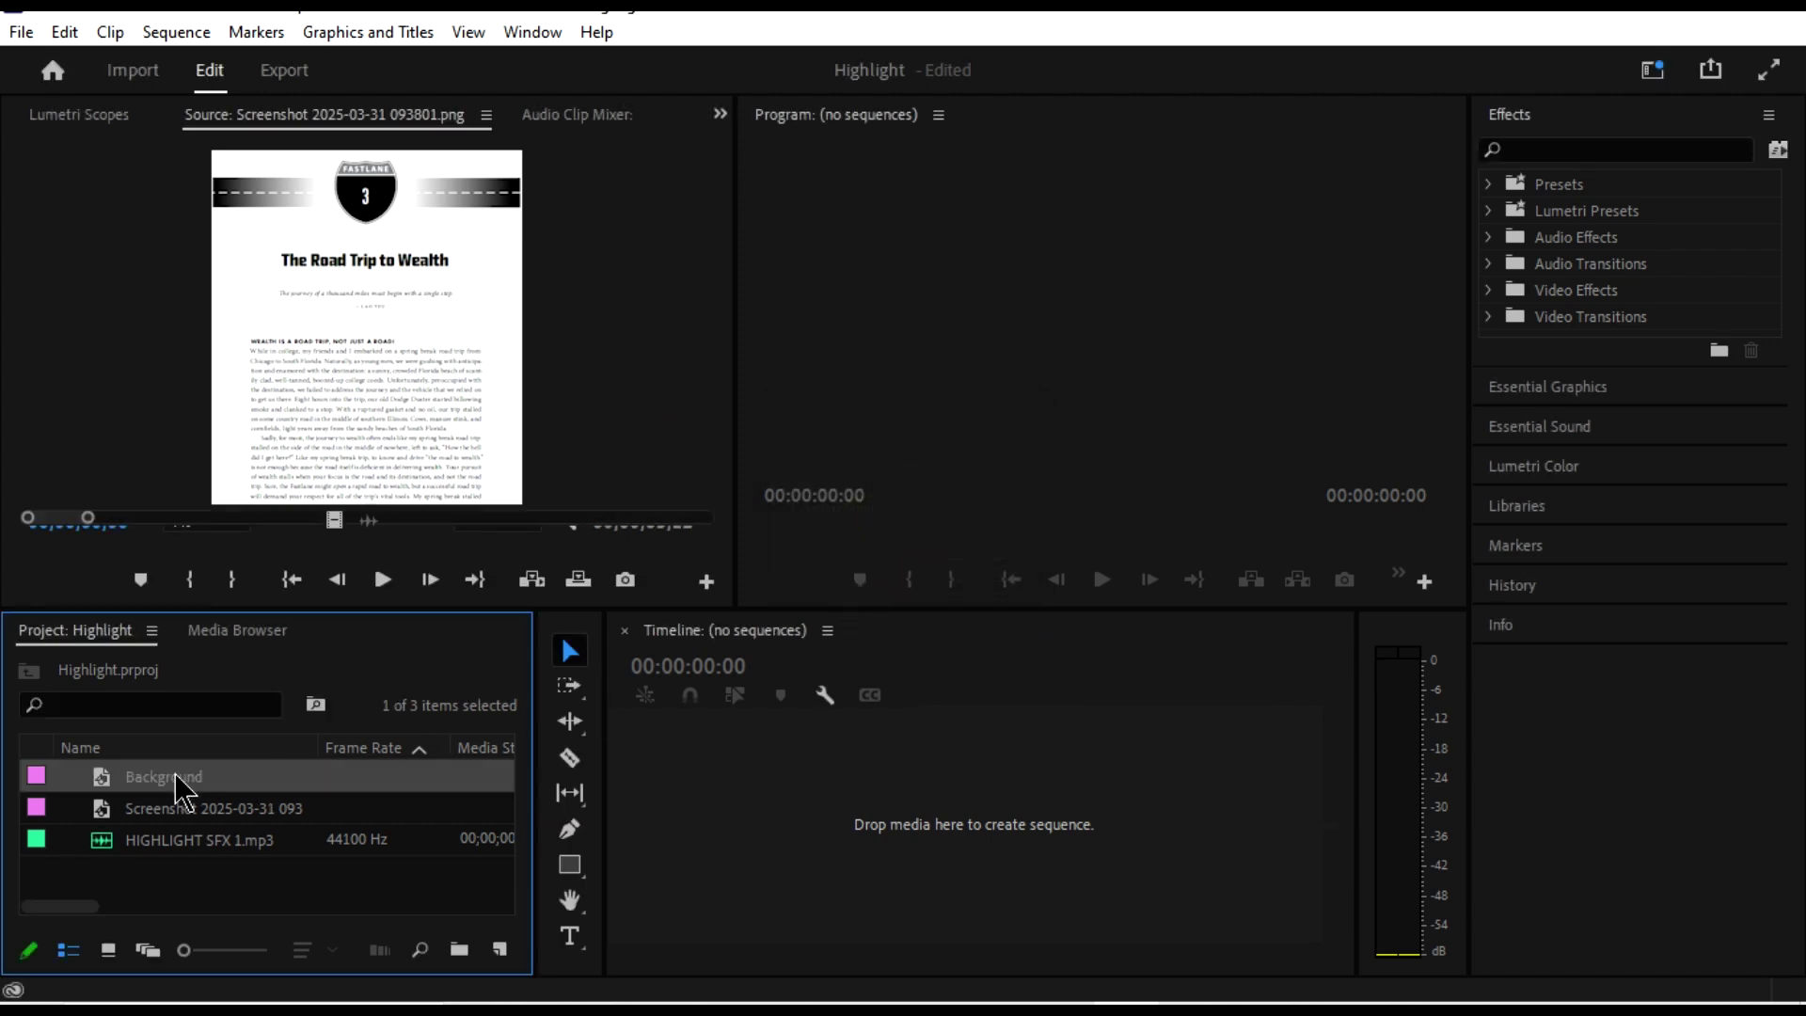
# Make a Background sequence from the white matte on V1 and stack the book page screenshot on V2.
pyautogui.moveTo(155, 795); pyautogui.dragTo(593, 779)
pyautogui.moveTo(791, 826); pyautogui.dragTo(798, 834)
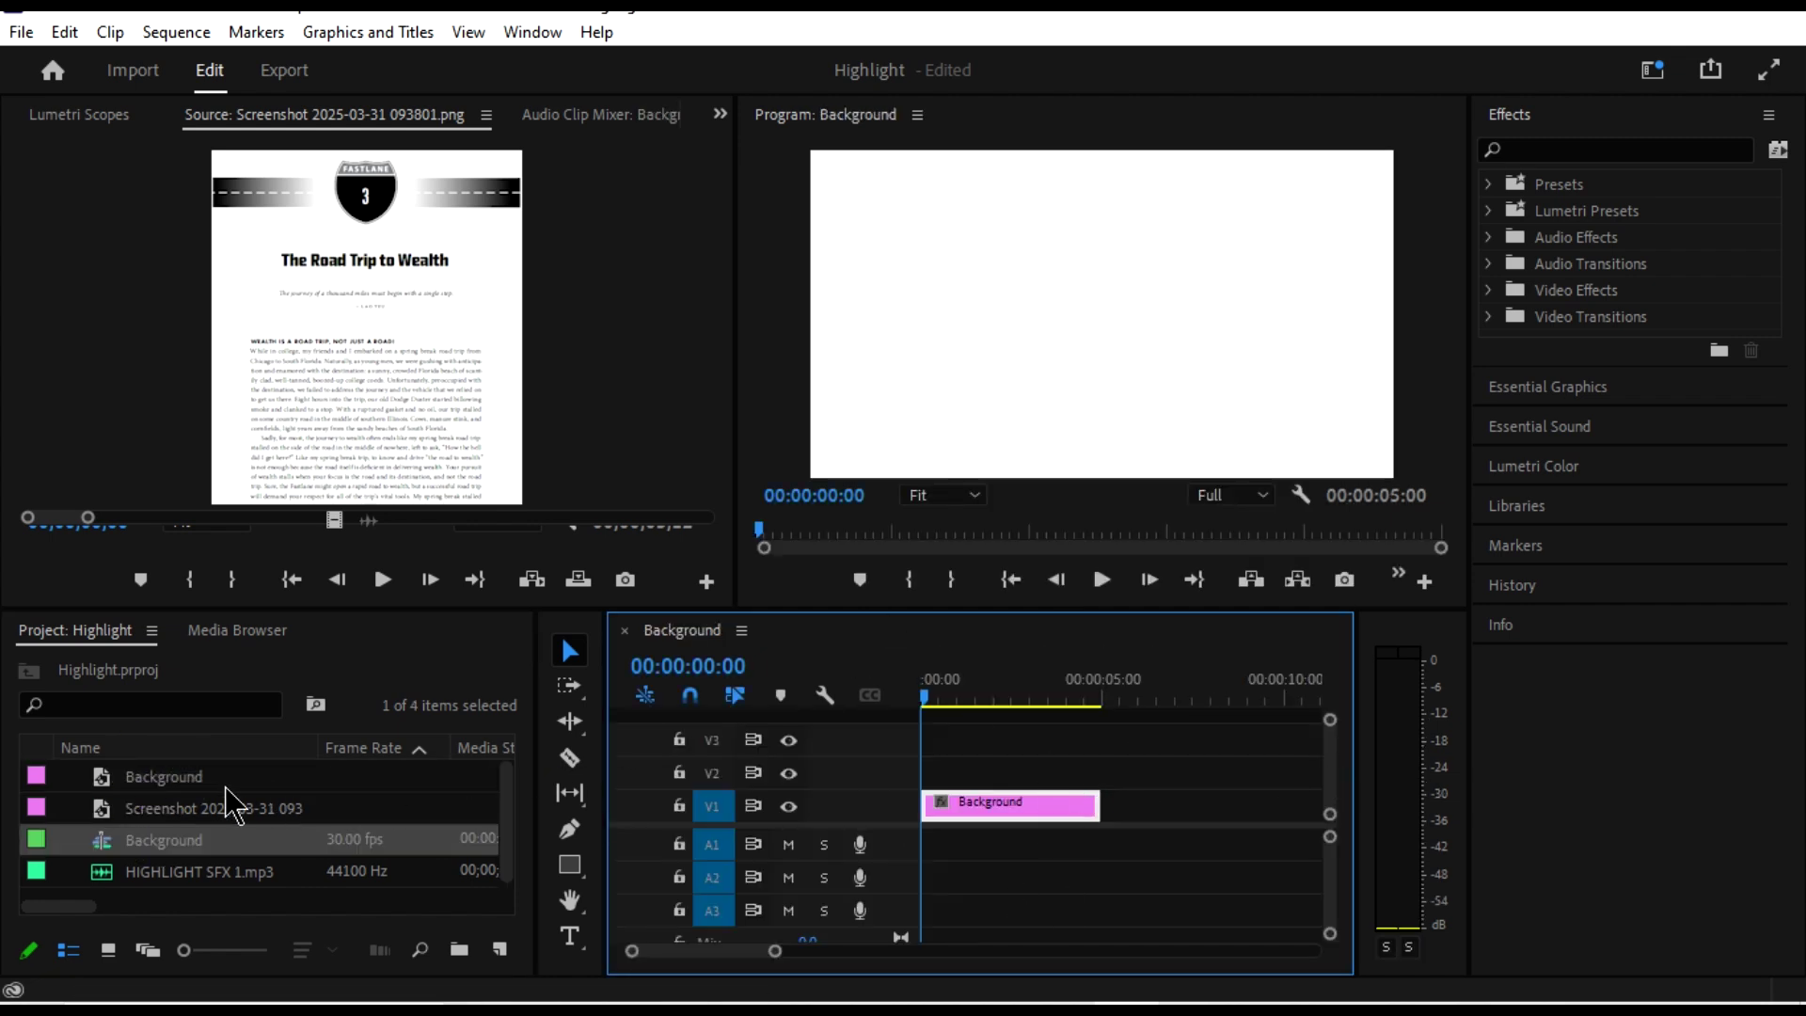
pyautogui.moveTo(176, 813); pyautogui.dragTo(889, 785)
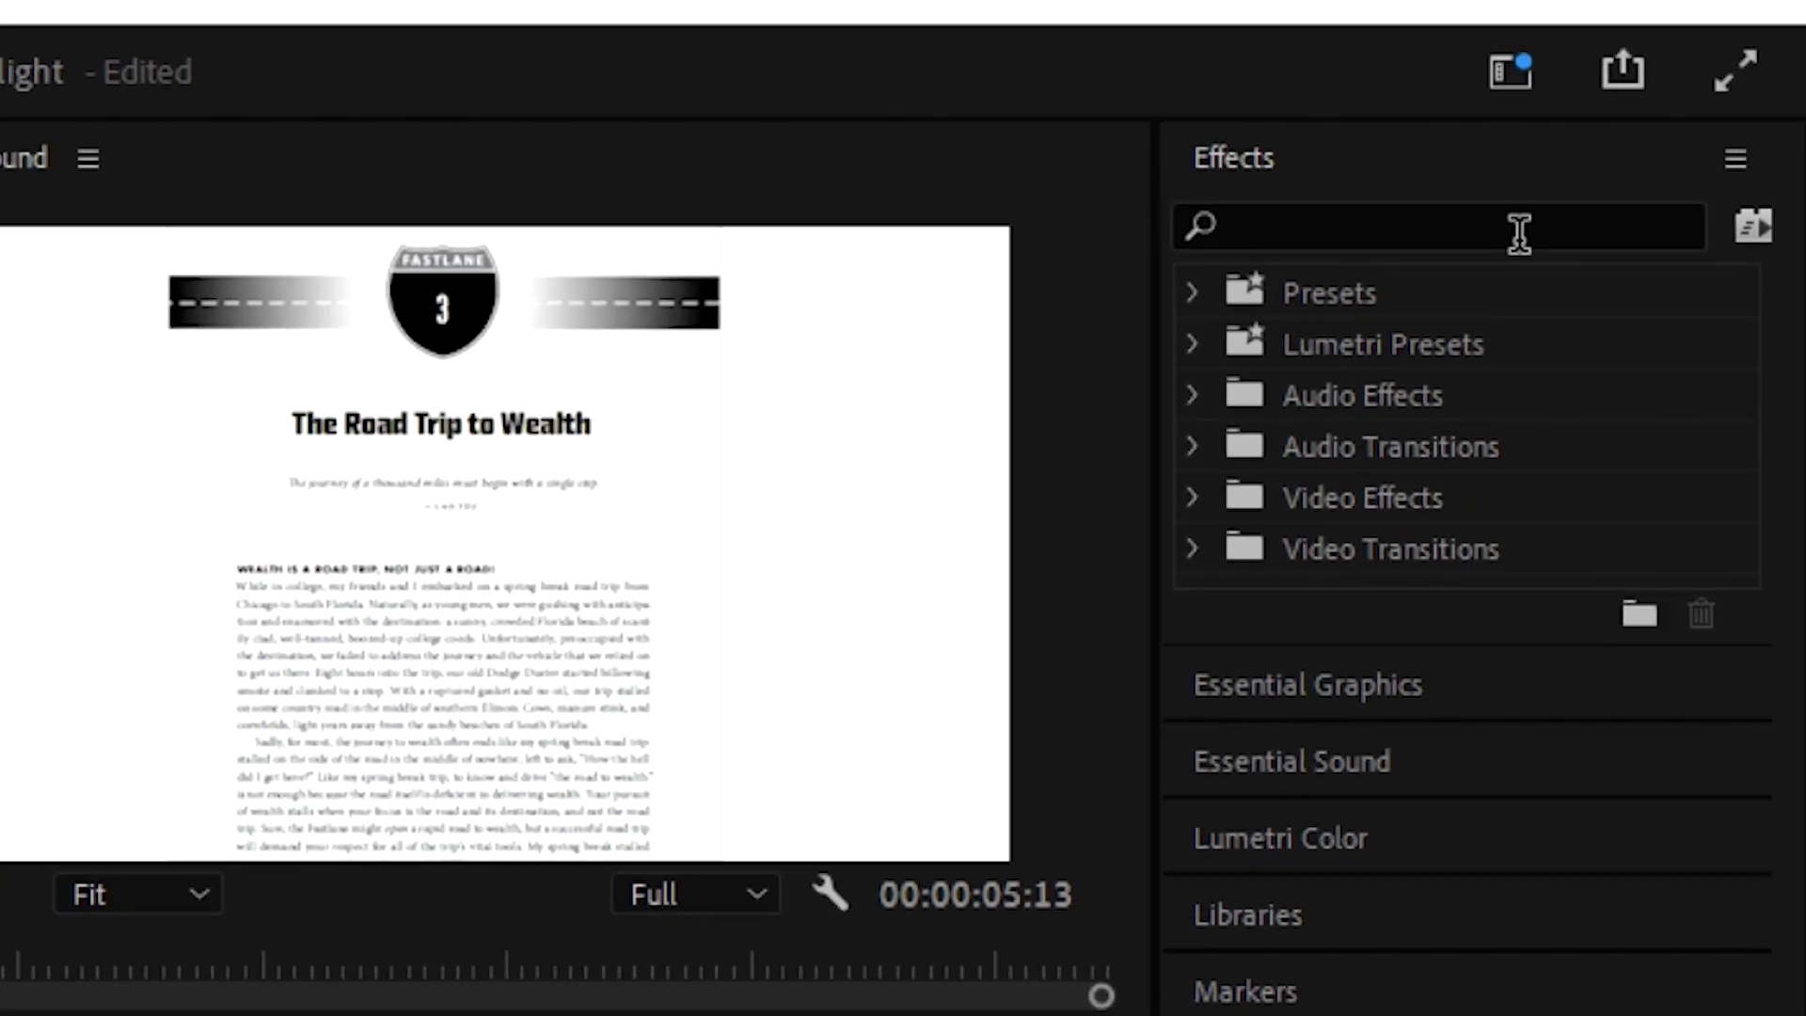
# Search effects for '3d' and apply Basic 3D to the book page screenshot clip.
pyautogui.click(1656, 151)
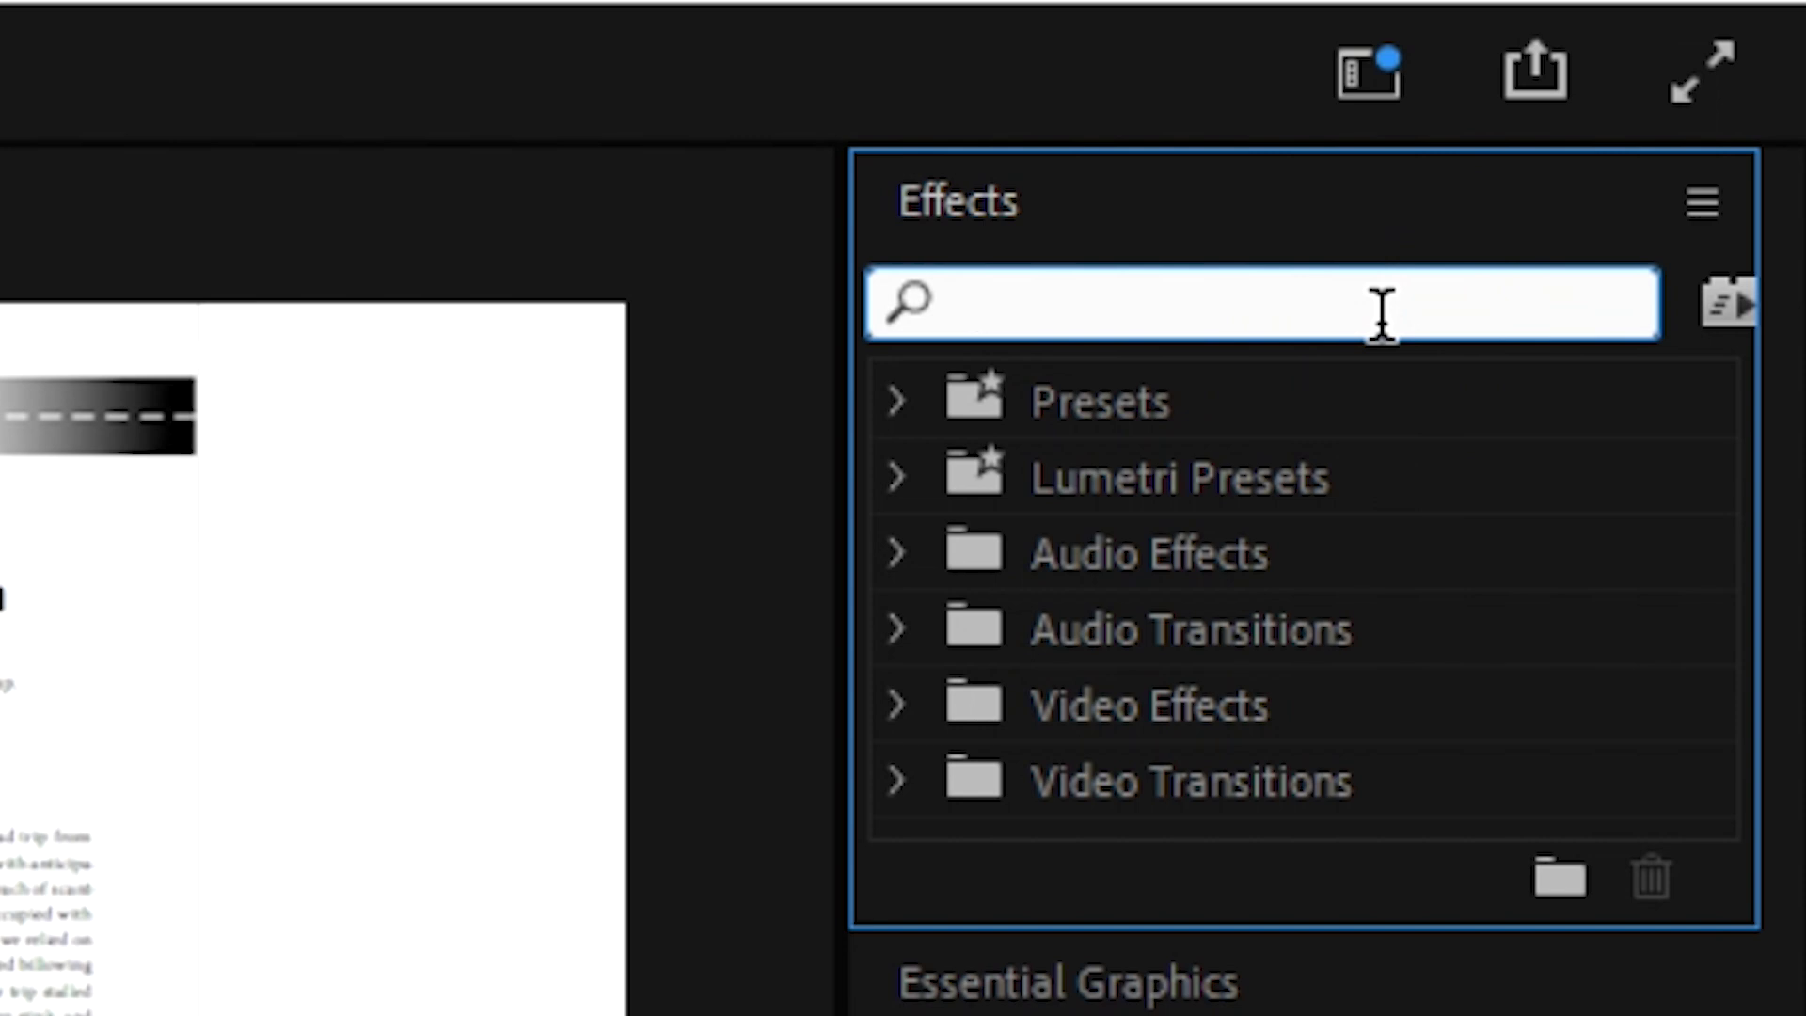
pyautogui.write('3d')
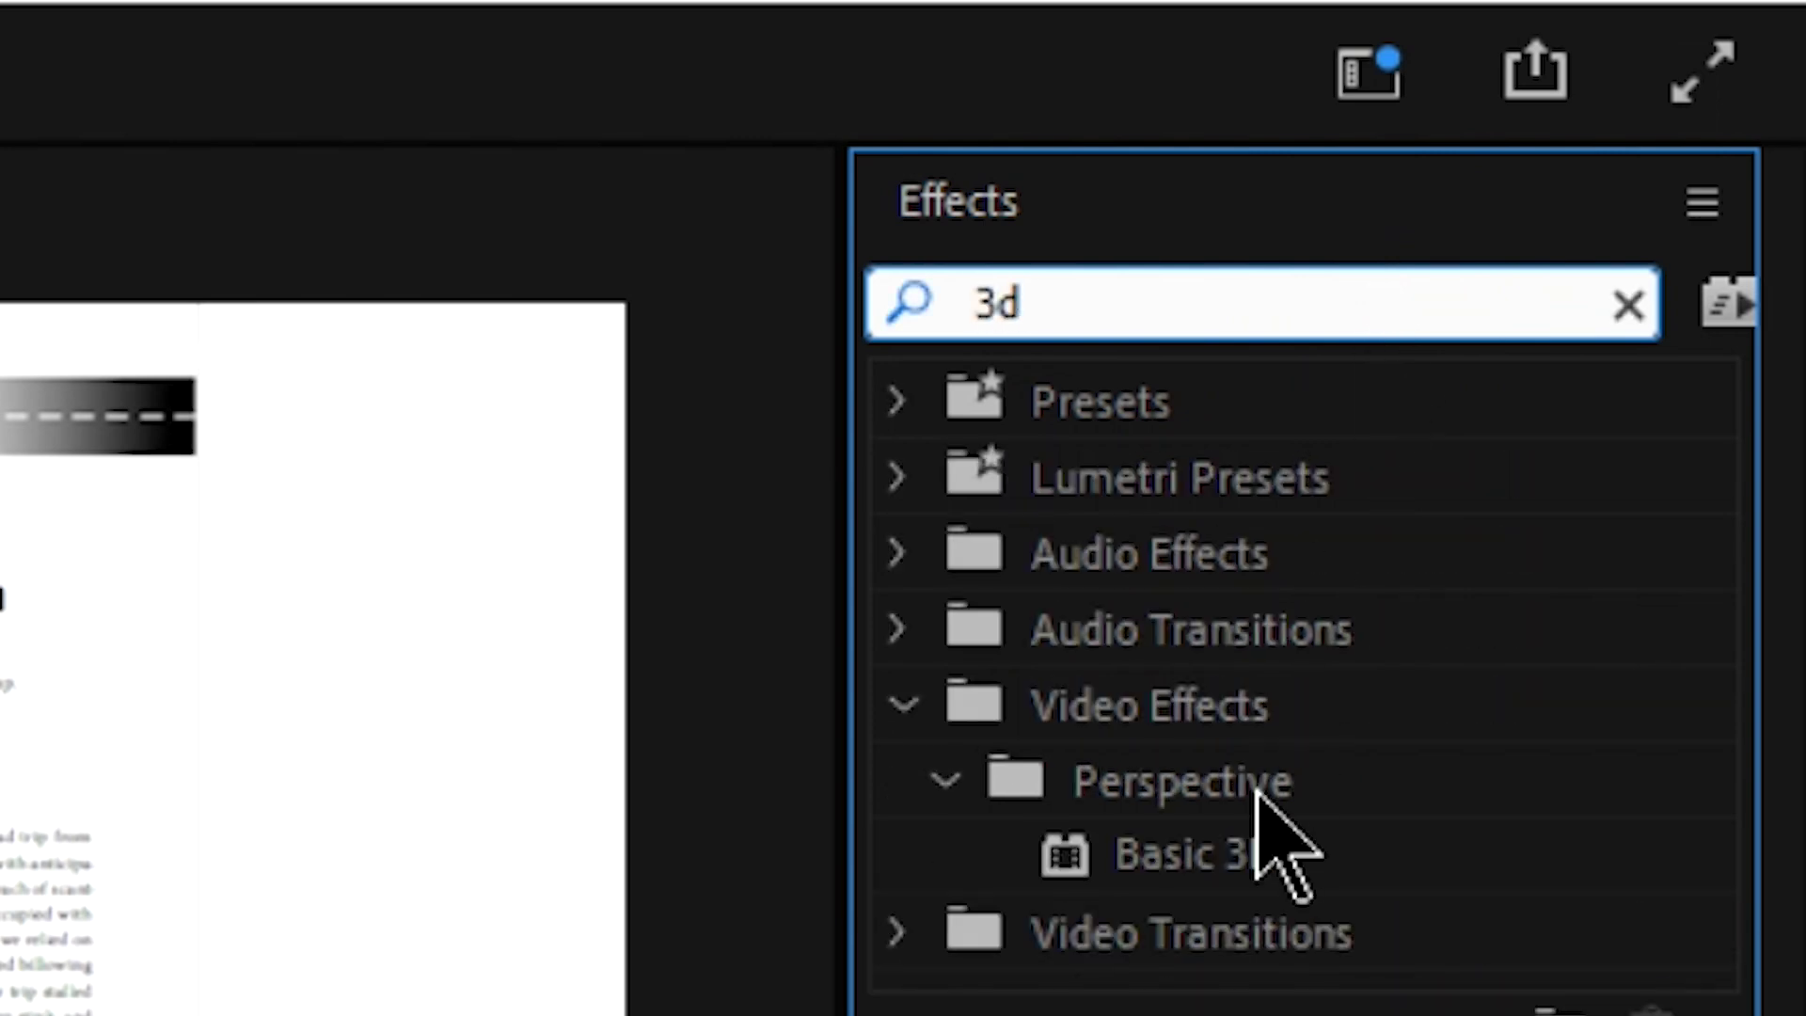
pyautogui.click(1234, 852)
pyautogui.moveTo(1227, 858); pyautogui.dragTo(980, 770)
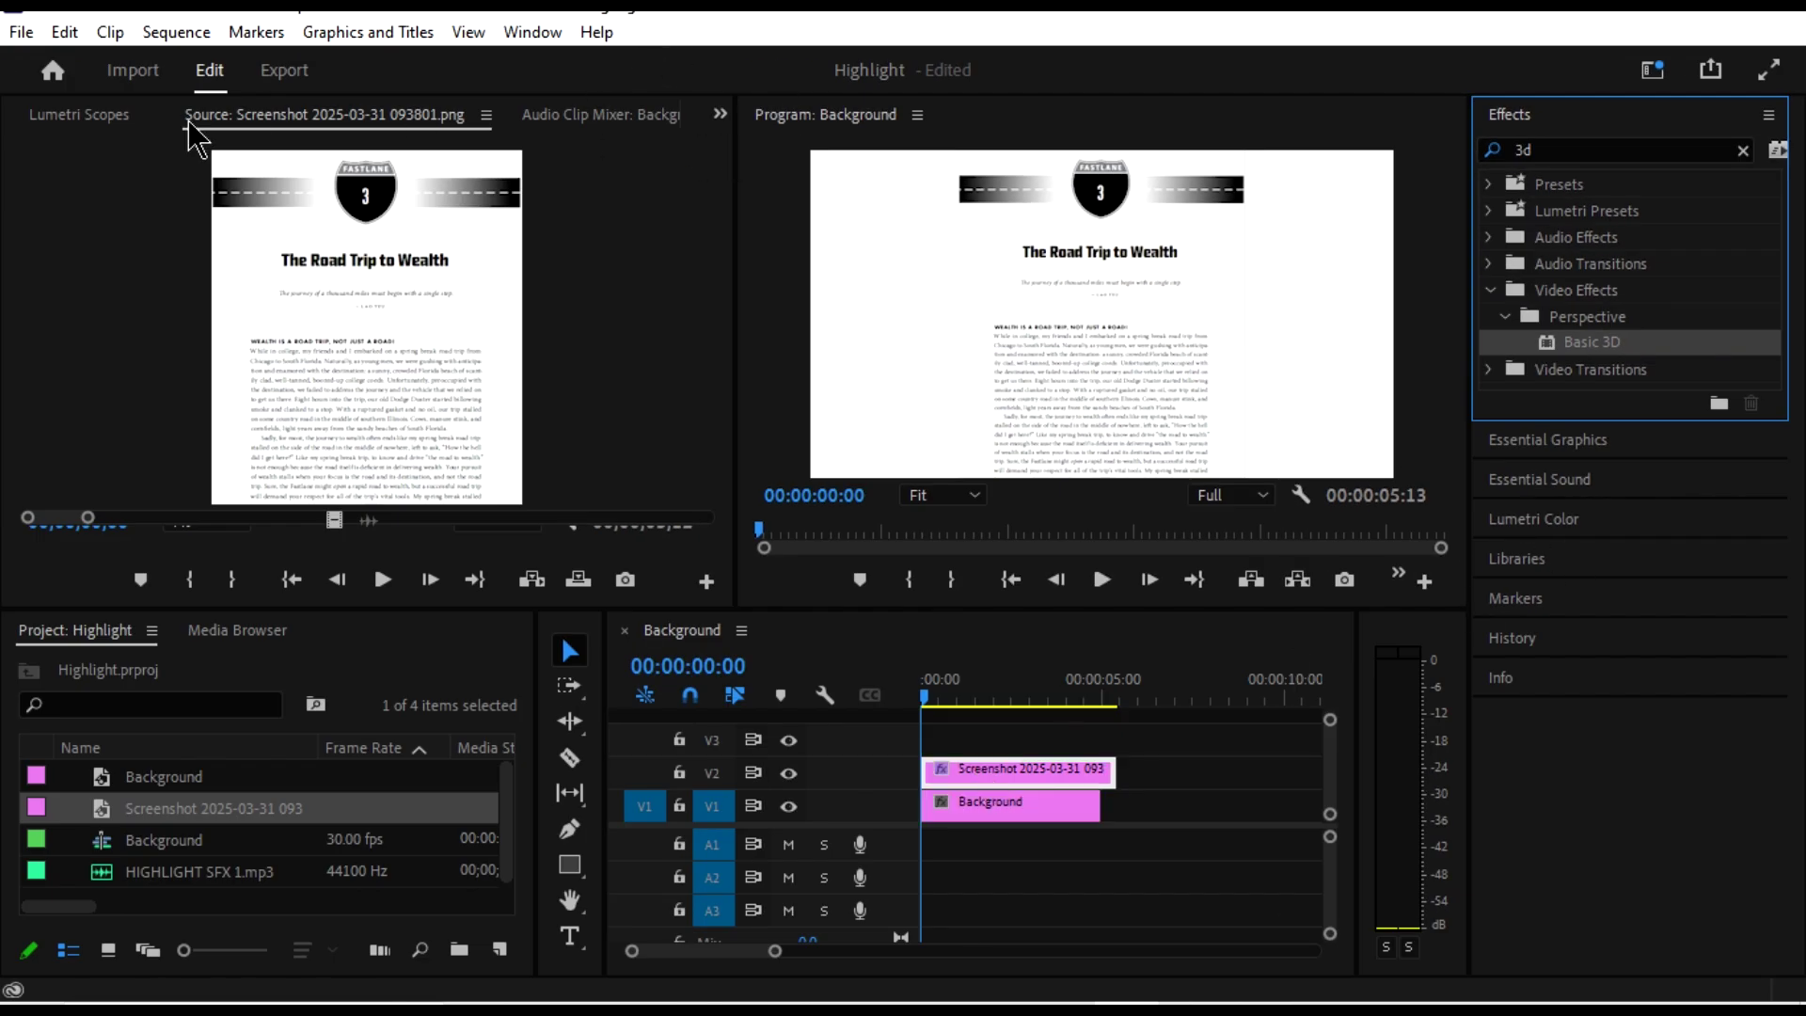
# Show the clip's effects in Effect Controls and swivel the page to about -35°.
pyautogui.click(719, 114)
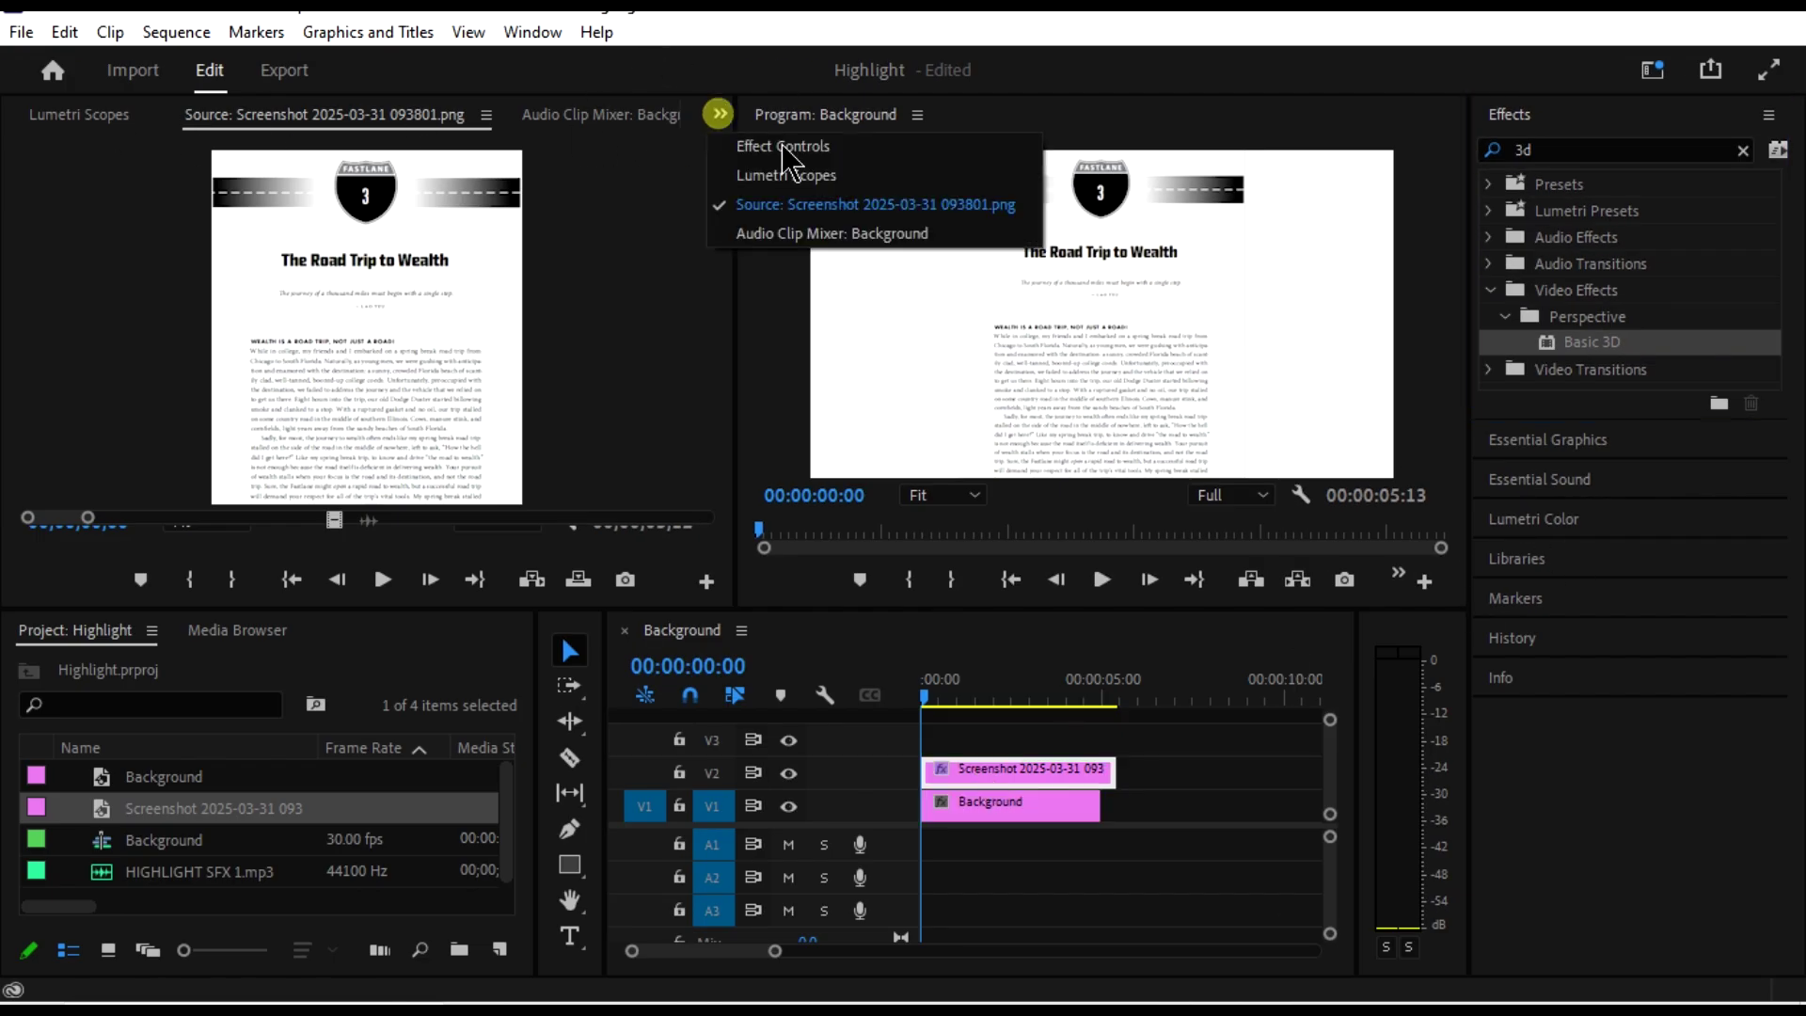
pyautogui.click(884, 155)
pyautogui.click(314, 168)
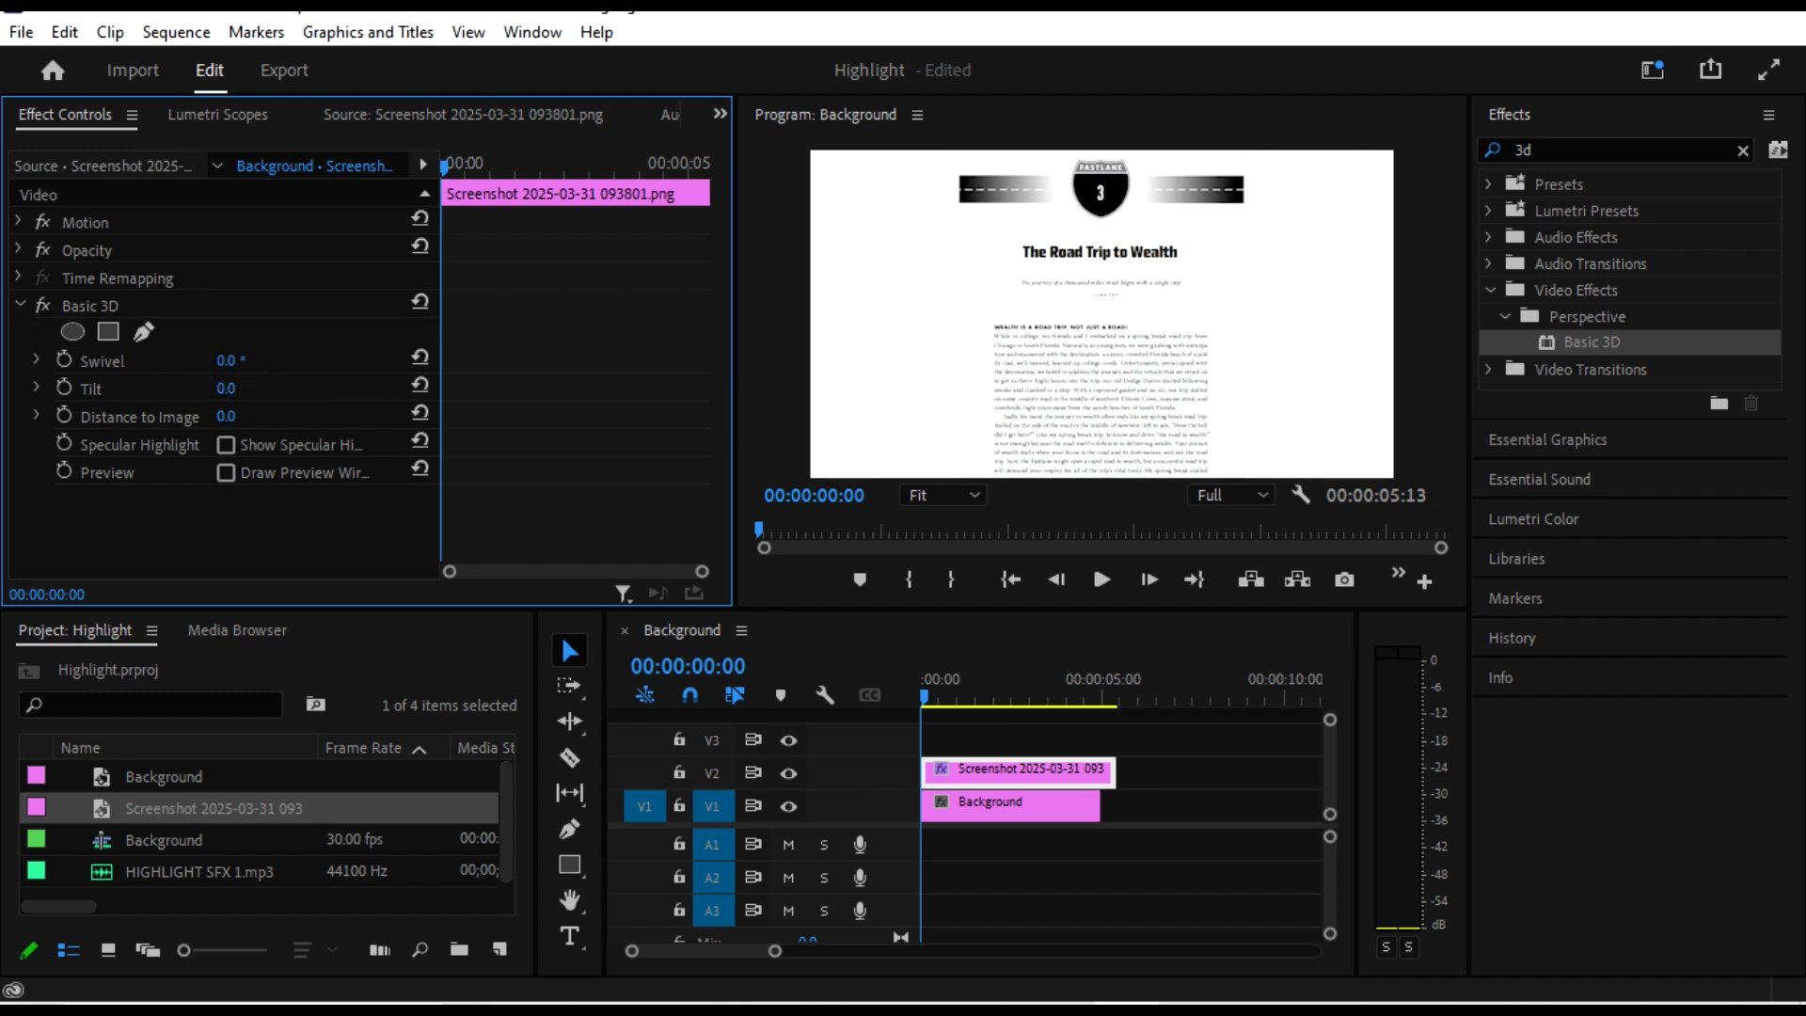
pyautogui.moveTo(226, 360)
pyautogui.mouseDown()
pyautogui.moveTo(247, 361)
pyautogui.moveTo(193, 360)
pyautogui.mouseUp()
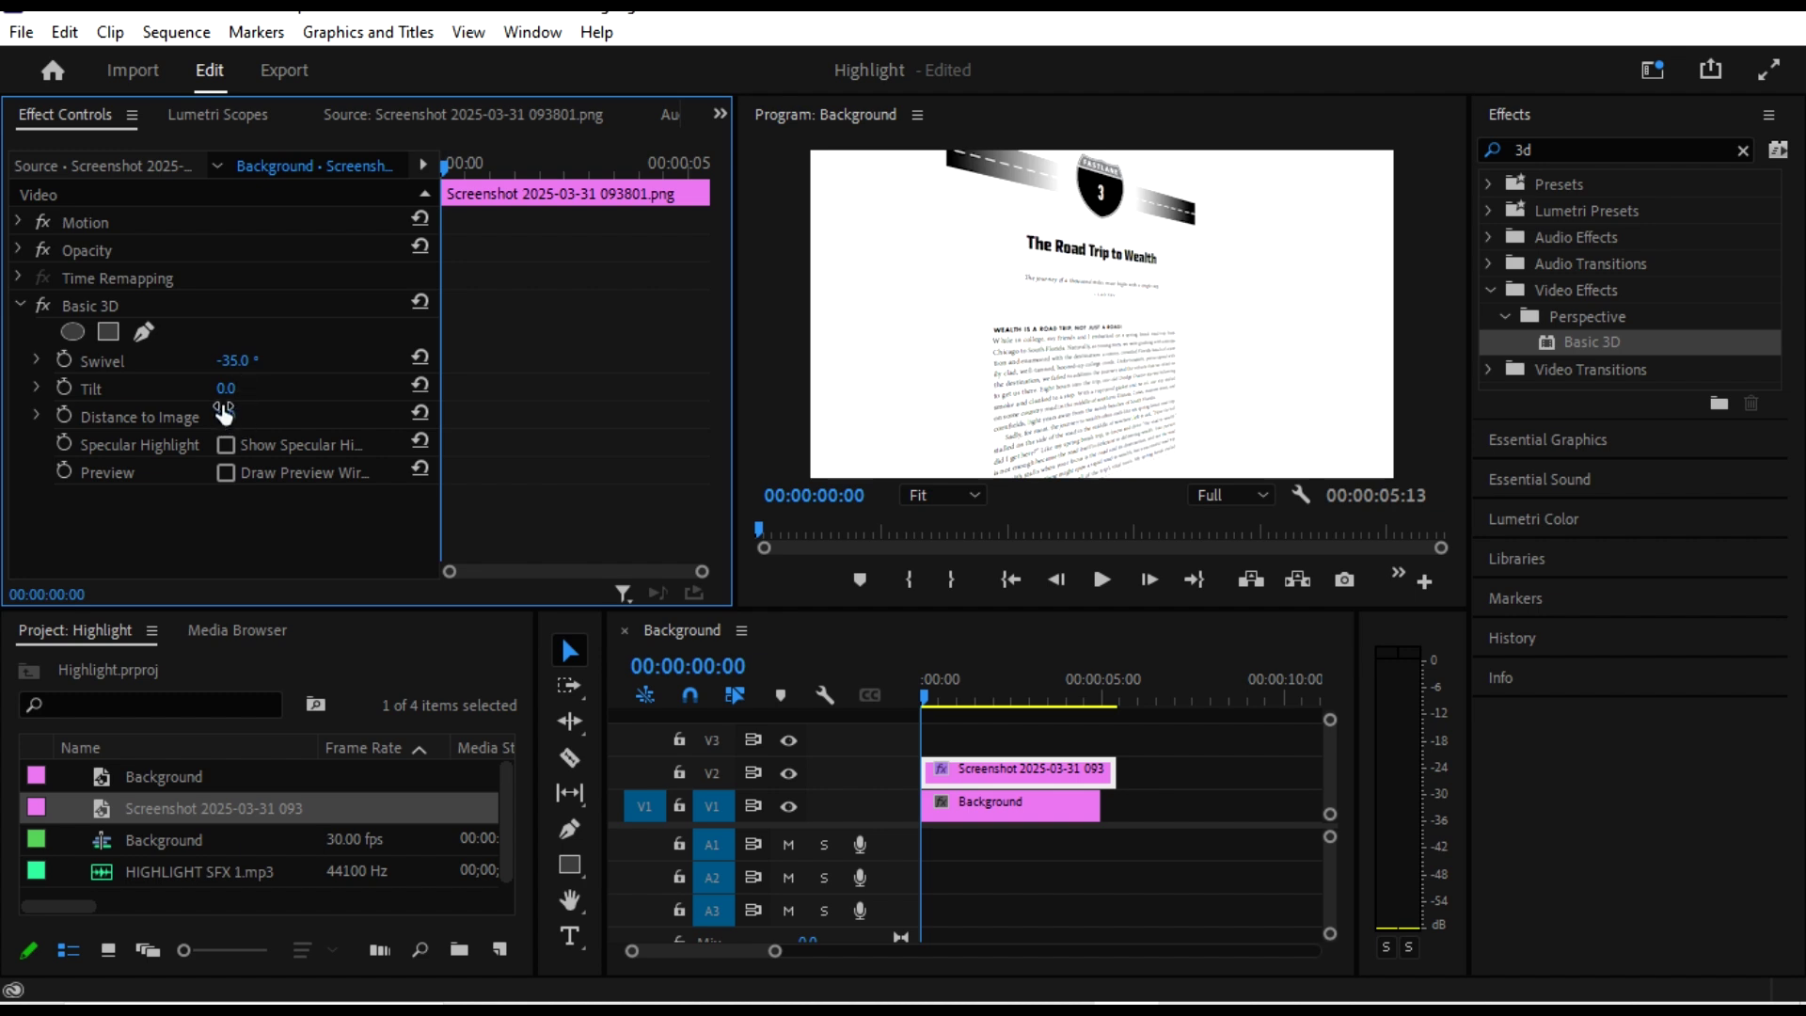
# Set Basic 3D Tilt to -15°, Swivel to -31° and Distance to Image to -46.
pyautogui.moveTo(225, 389); pyautogui.dragTo(211, 390)
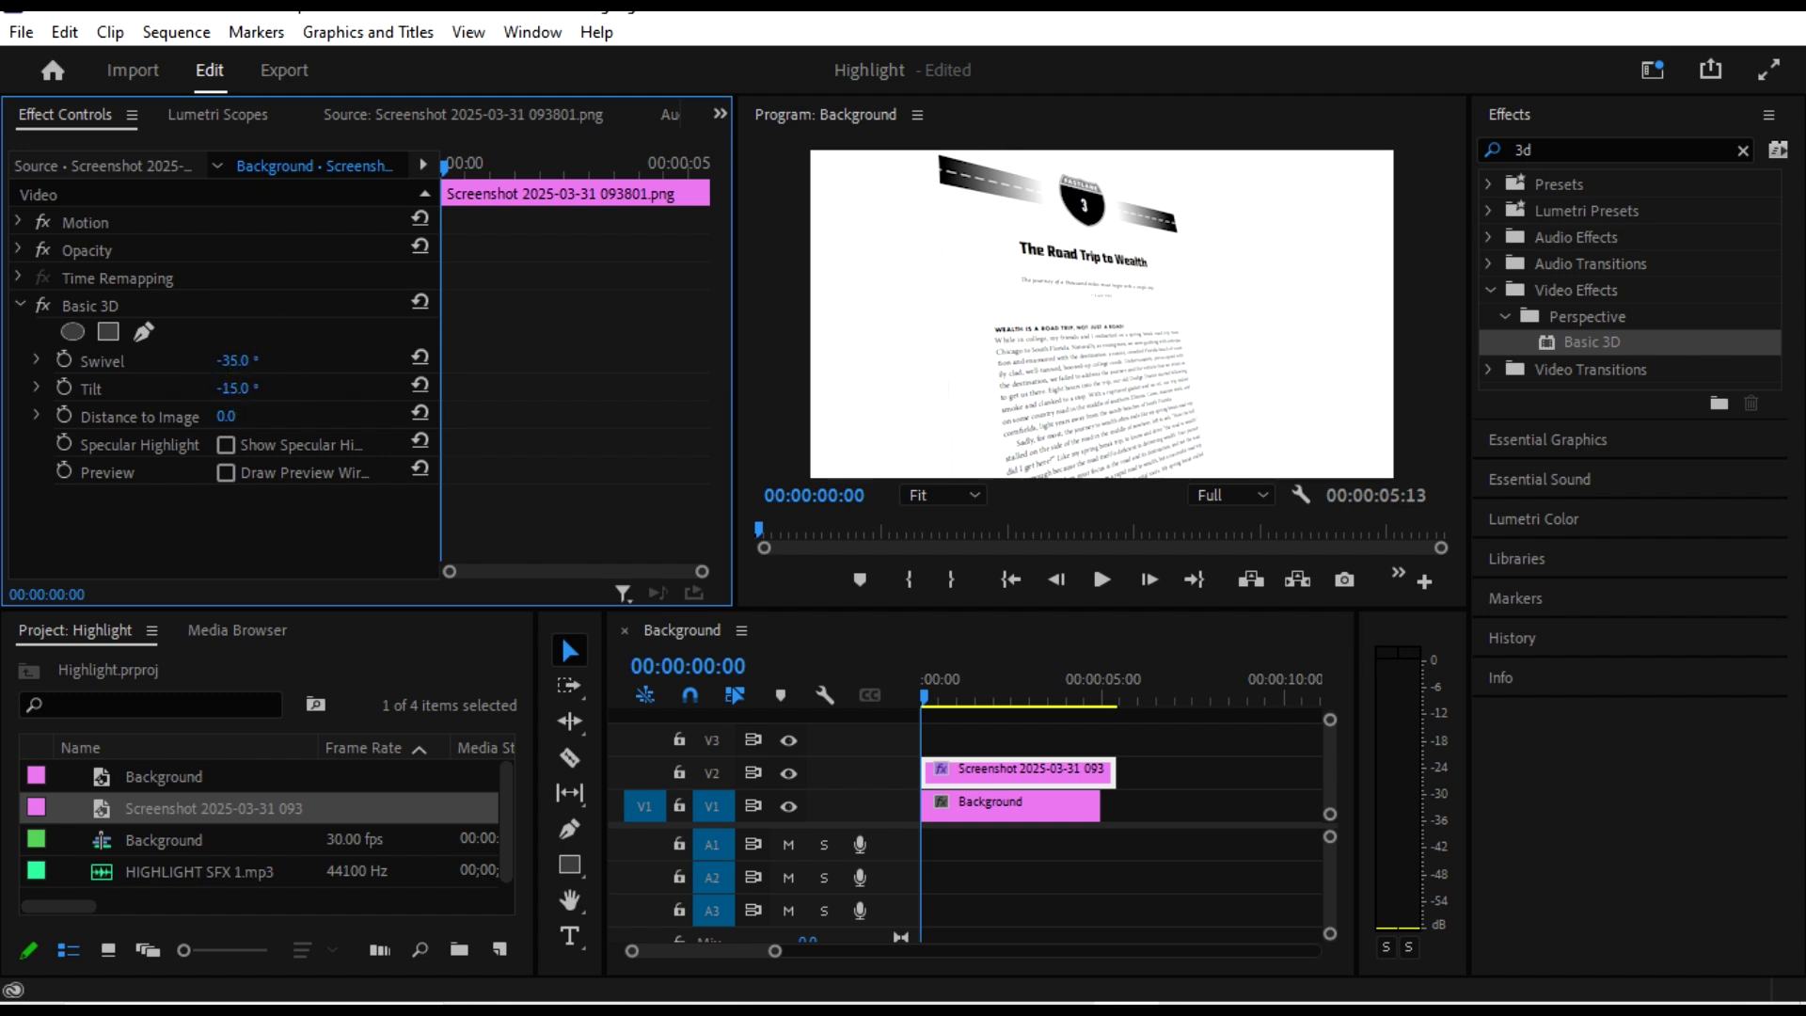
pyautogui.moveTo(233, 360); pyautogui.dragTo(192, 416)
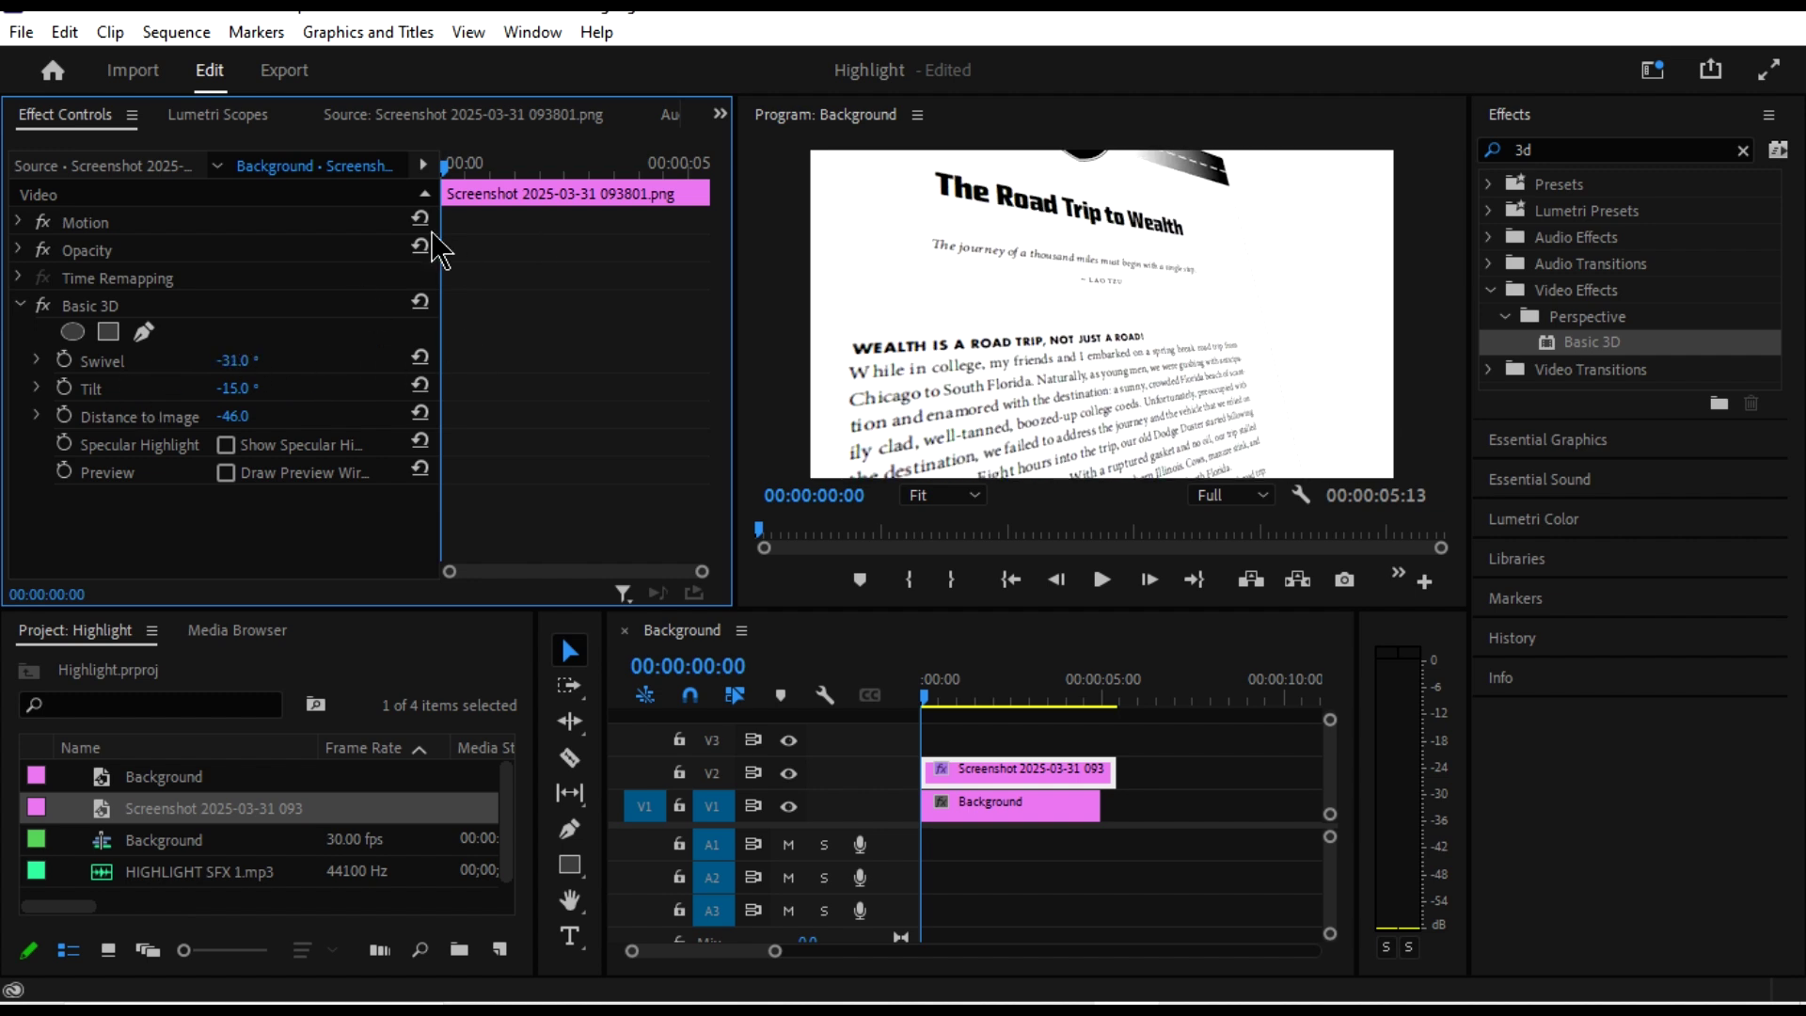
# Keyframe Position so the page slides from Y 1002 at 0s up to 960,540 at about 1:23.
pyautogui.click(19, 222)
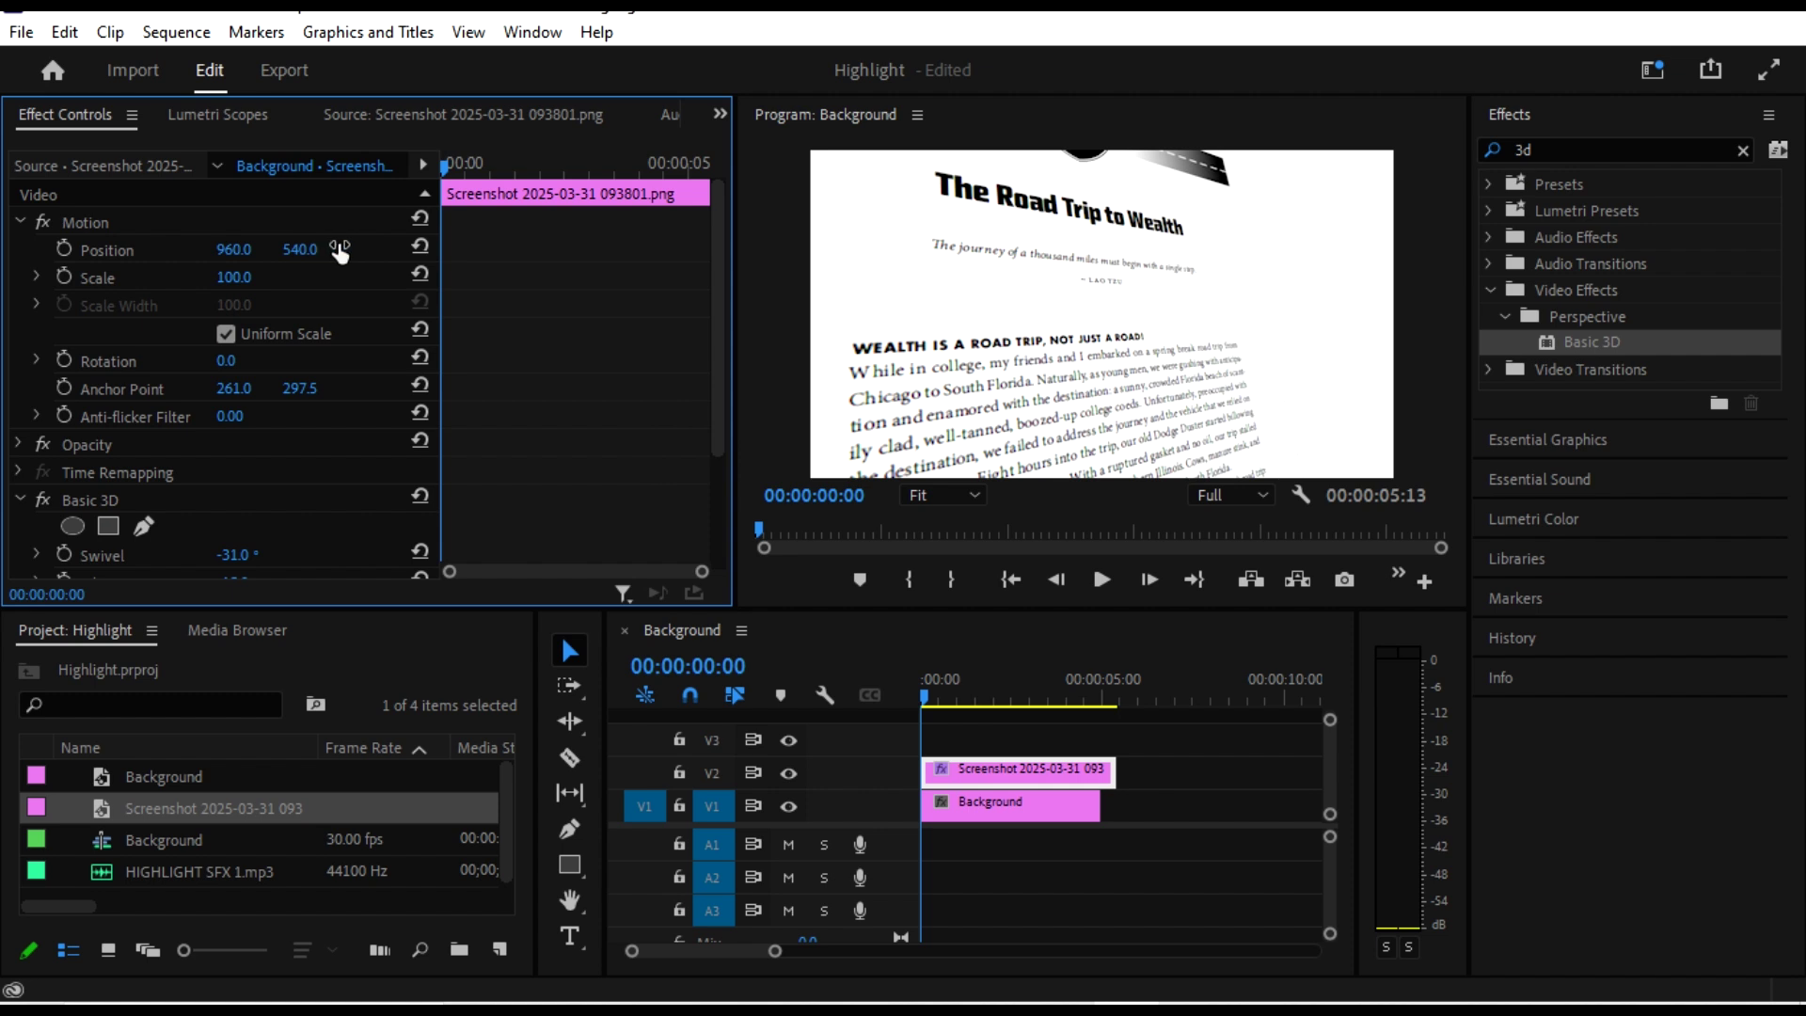
pyautogui.moveTo(306, 249); pyautogui.dragTo(265, 294)
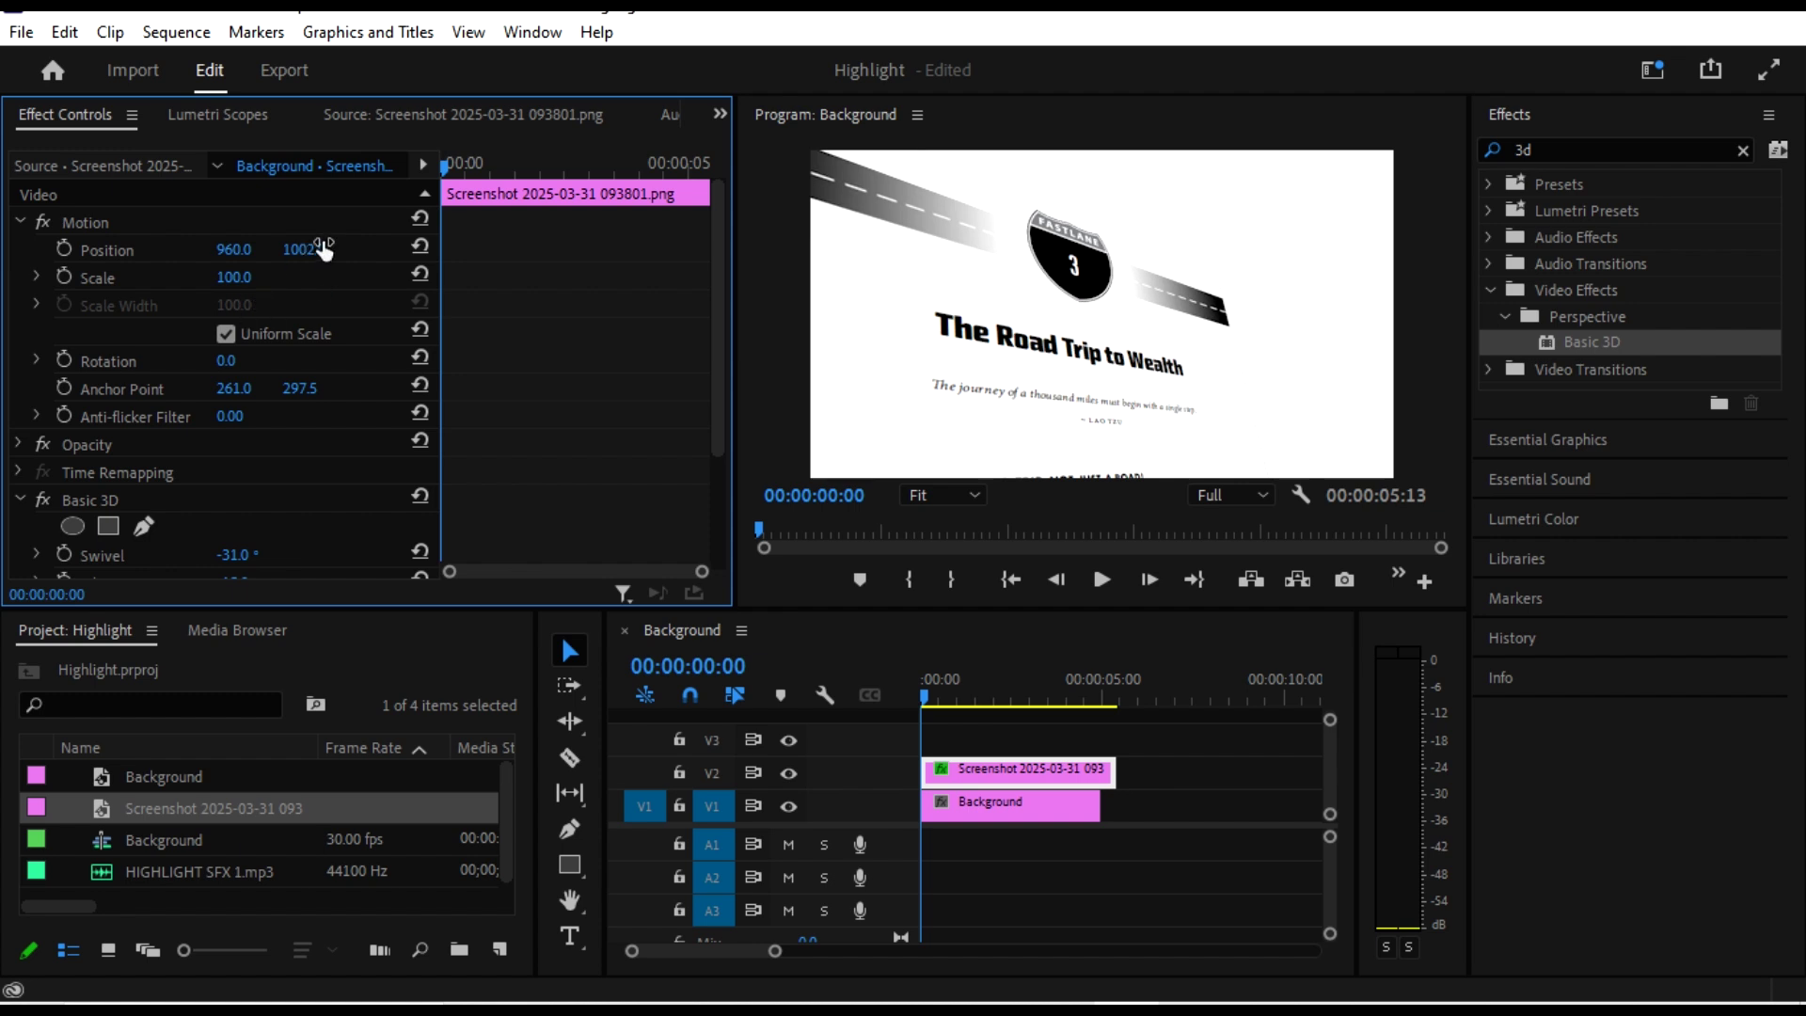
pyautogui.click(64, 250)
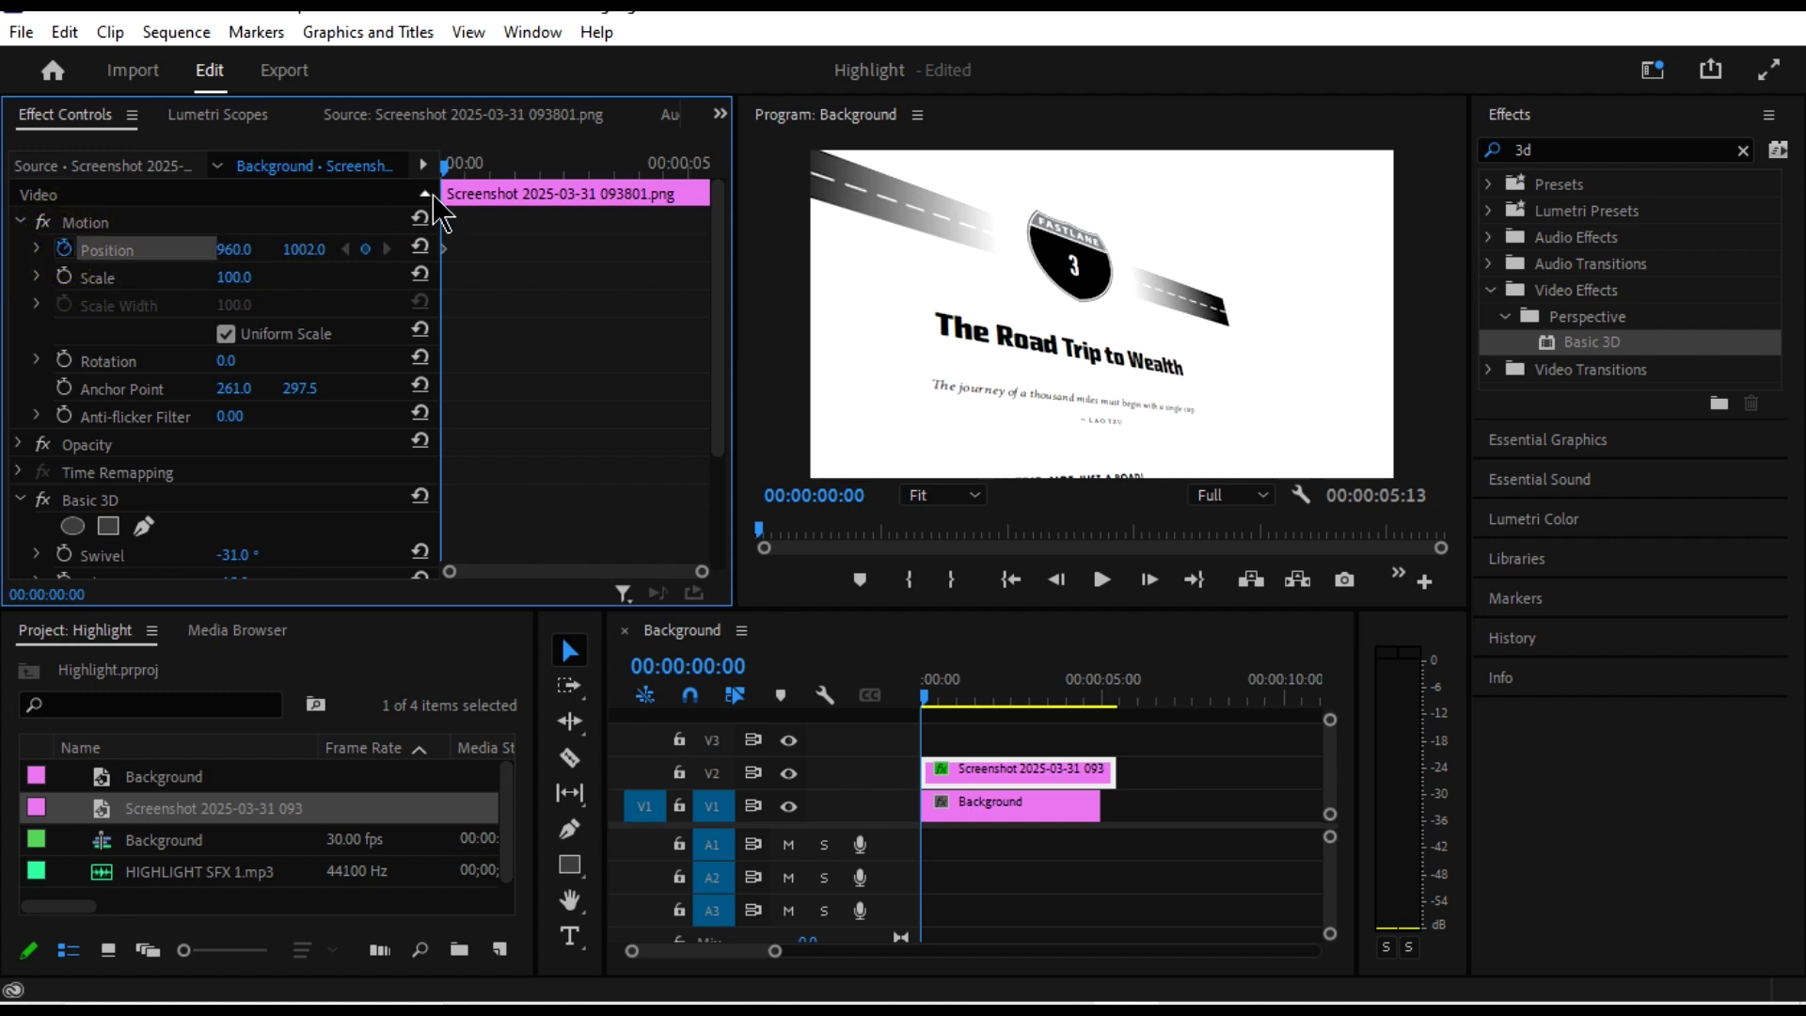
pyautogui.moveTo(443, 169); pyautogui.dragTo(533, 171)
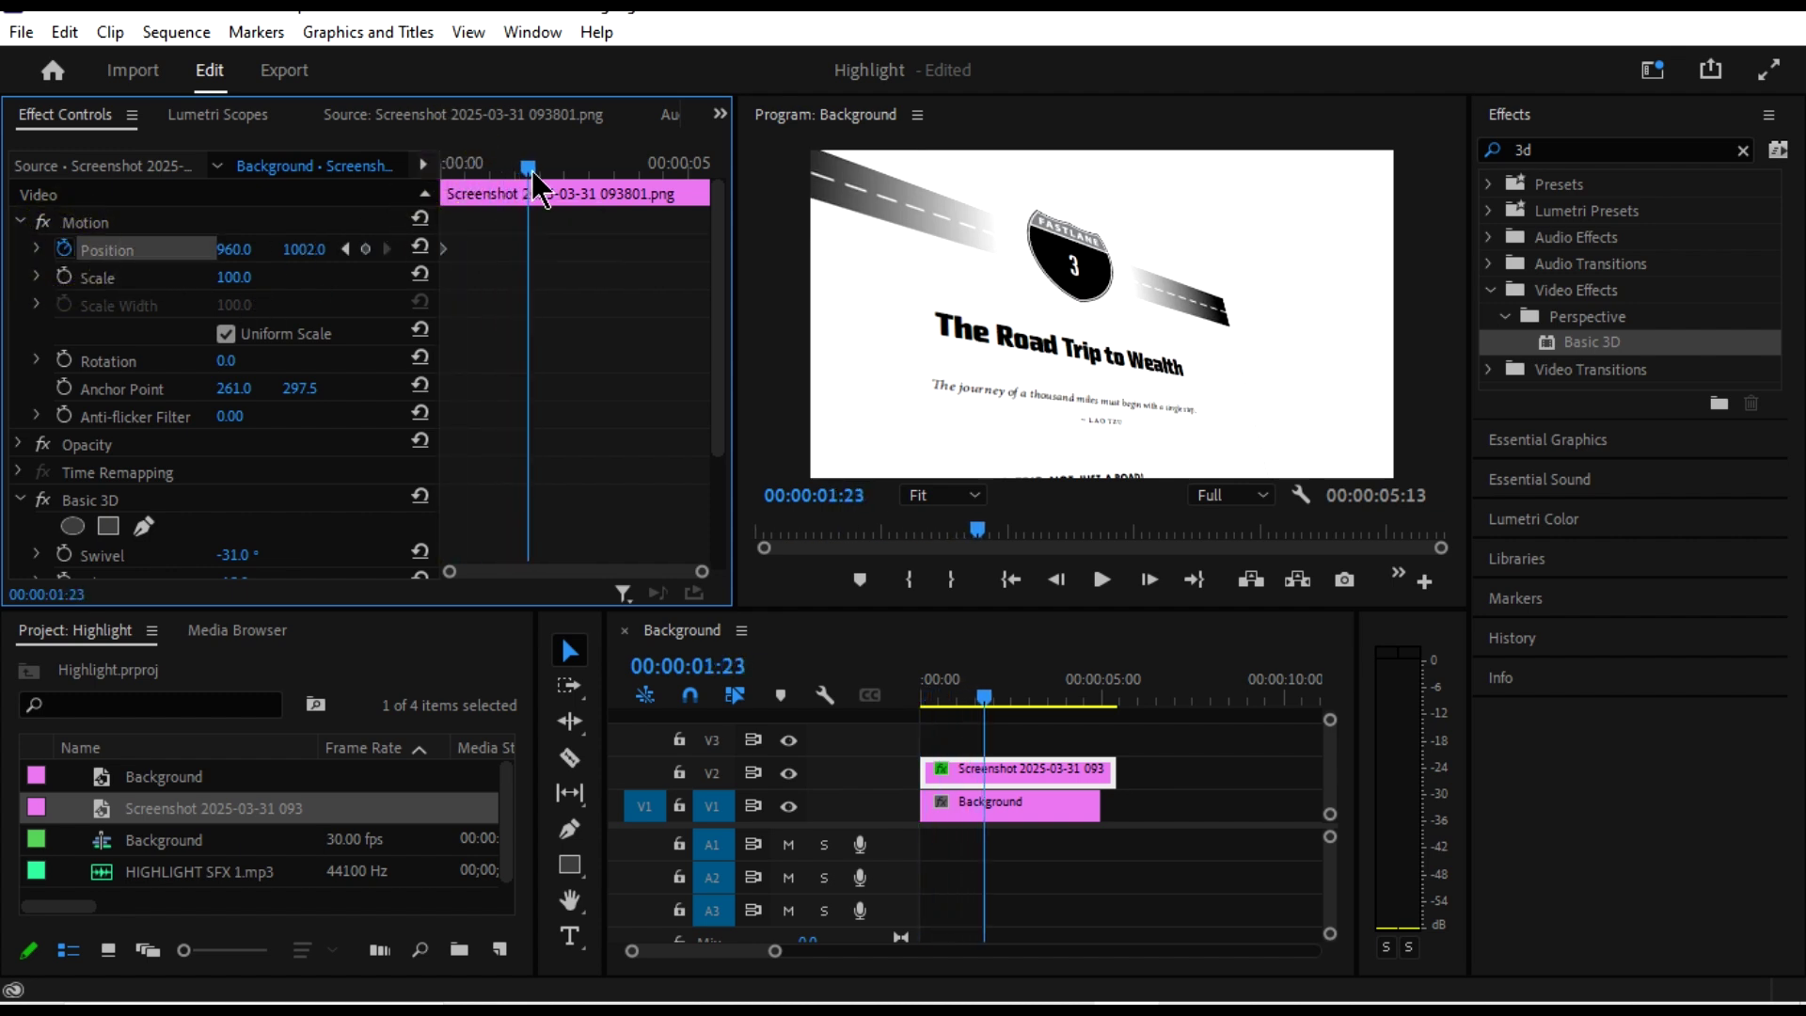
pyautogui.click(420, 248)
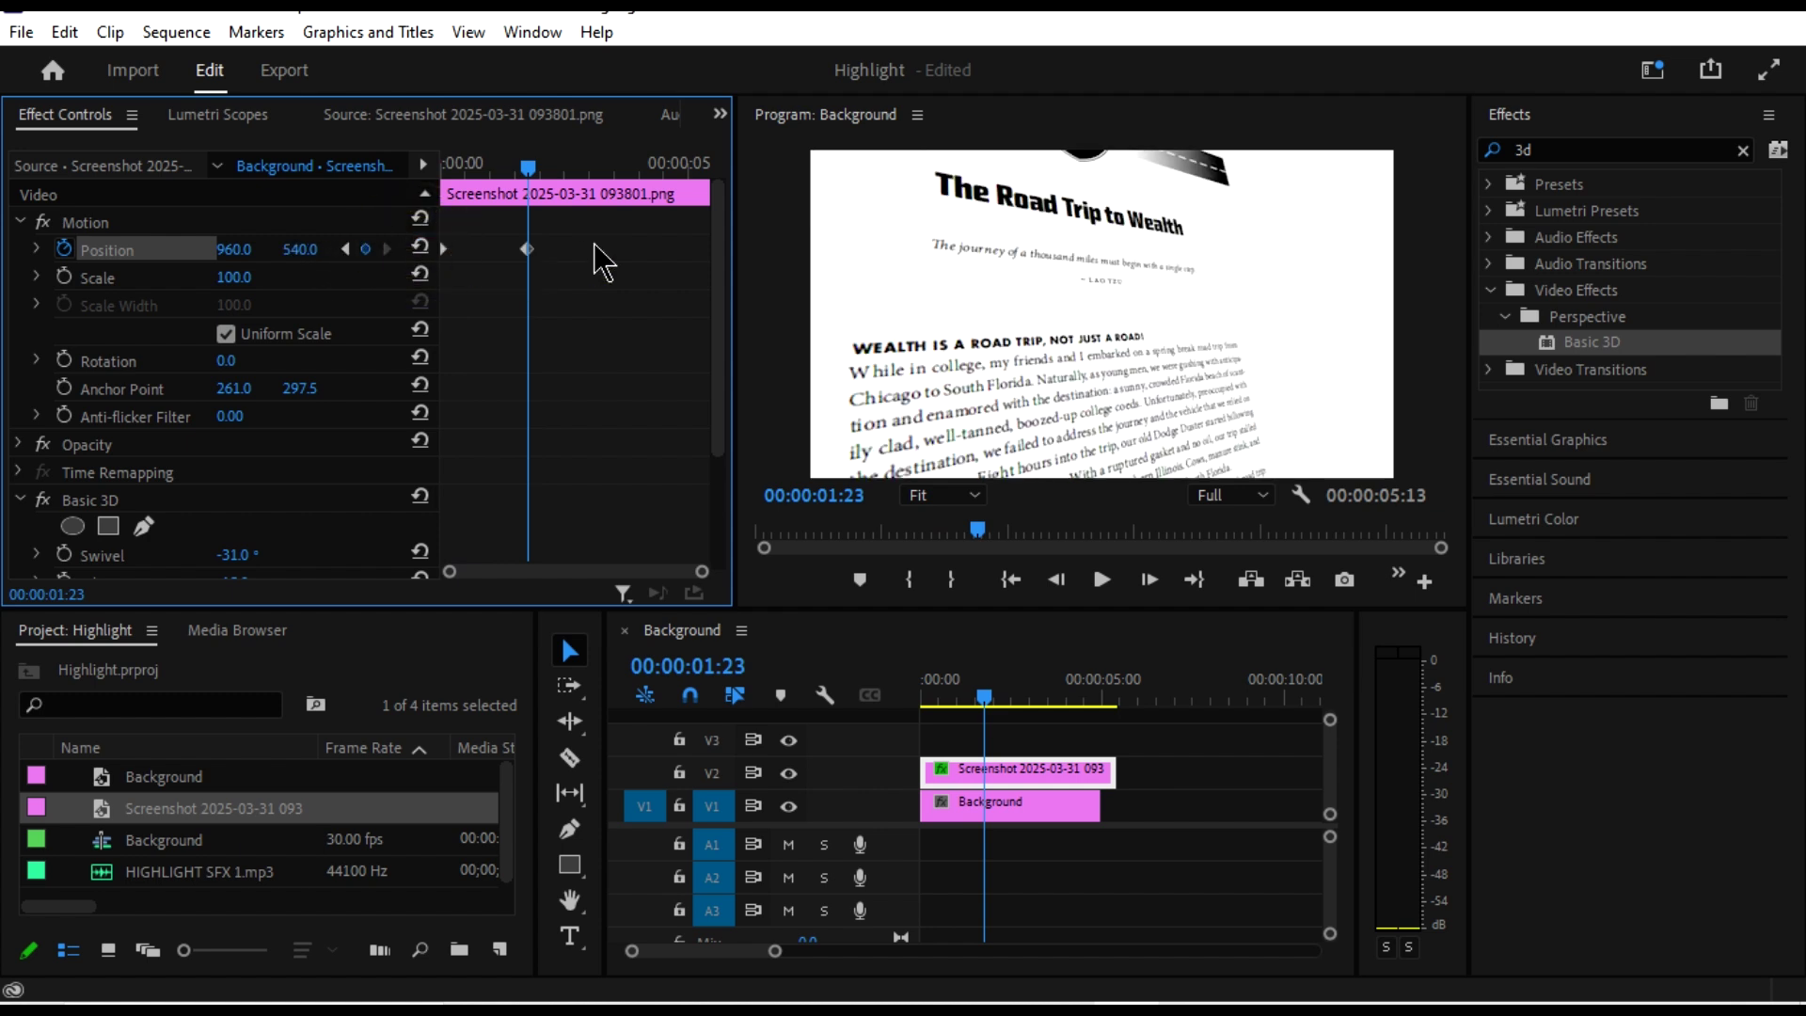
pyautogui.moveTo(529, 169)
pyautogui.mouseDown()
pyautogui.moveTo(453, 188)
pyautogui.moveTo(548, 189)
pyautogui.mouseUp()
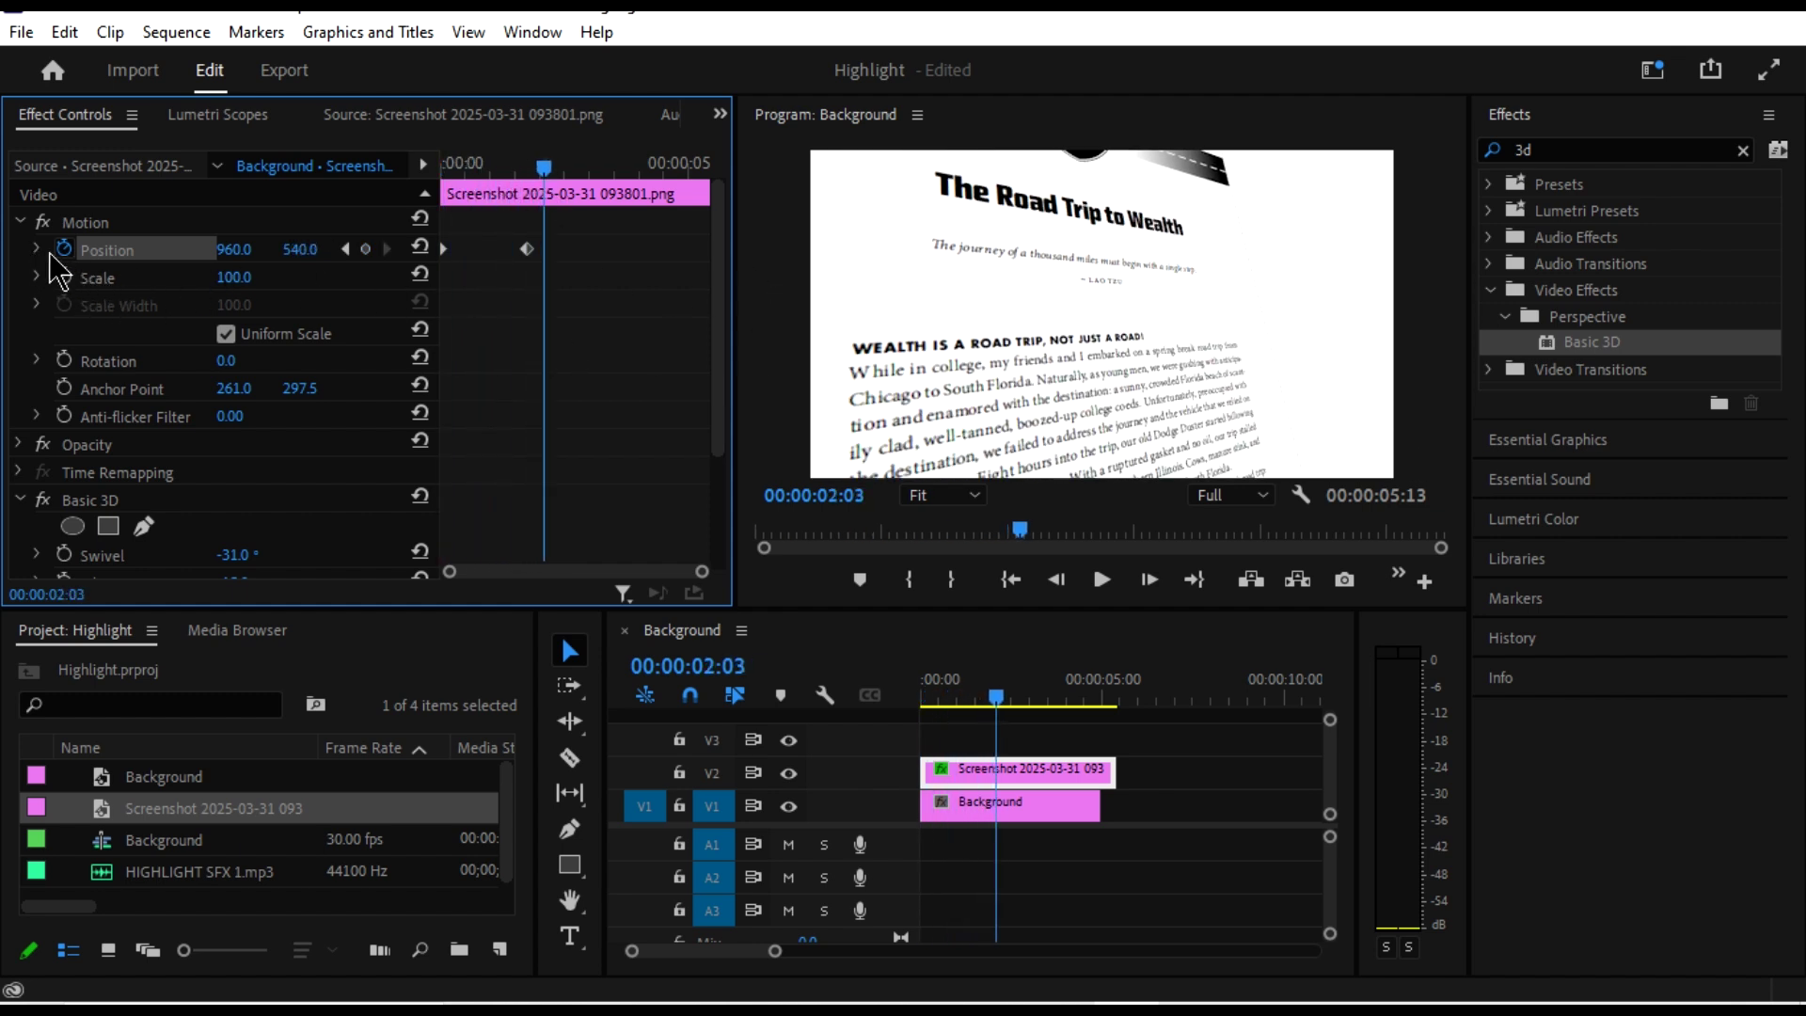
pyautogui.click(20, 223)
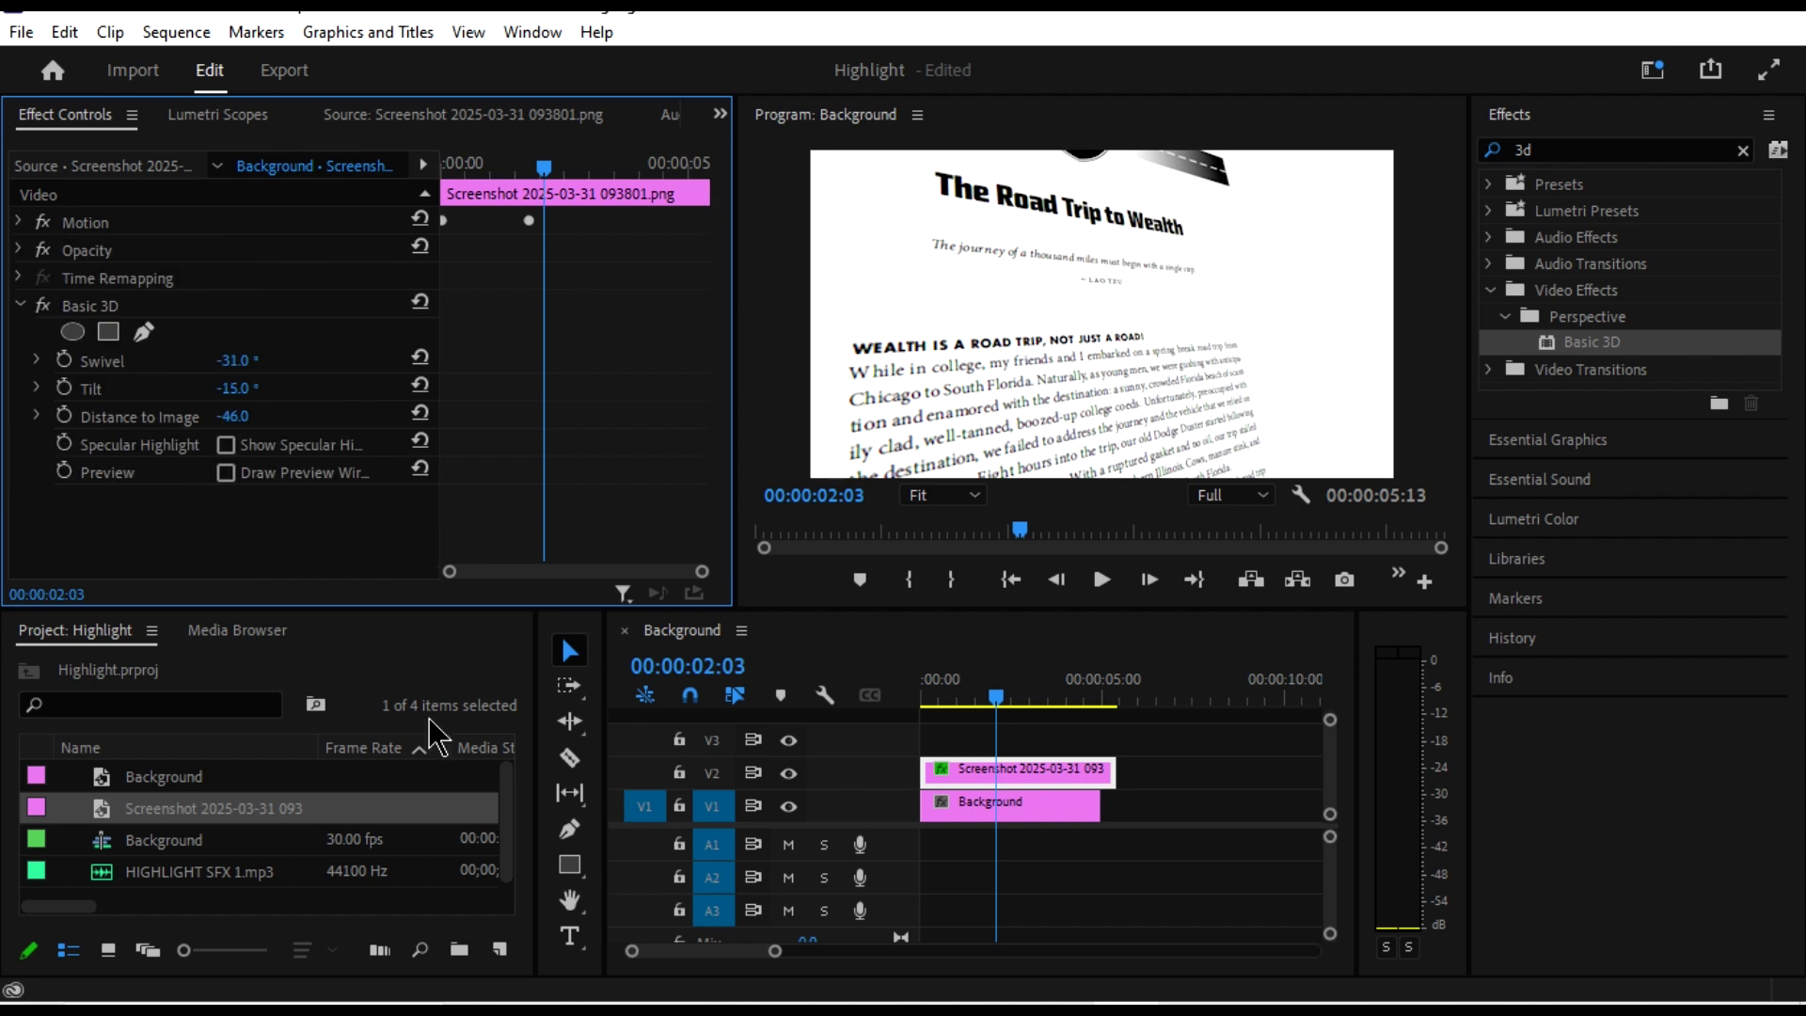
# Create a 1920×1080 yellow (FFF000) colour matte named 'Highlight'.
pyautogui.click(501, 953)
pyautogui.click(569, 854)
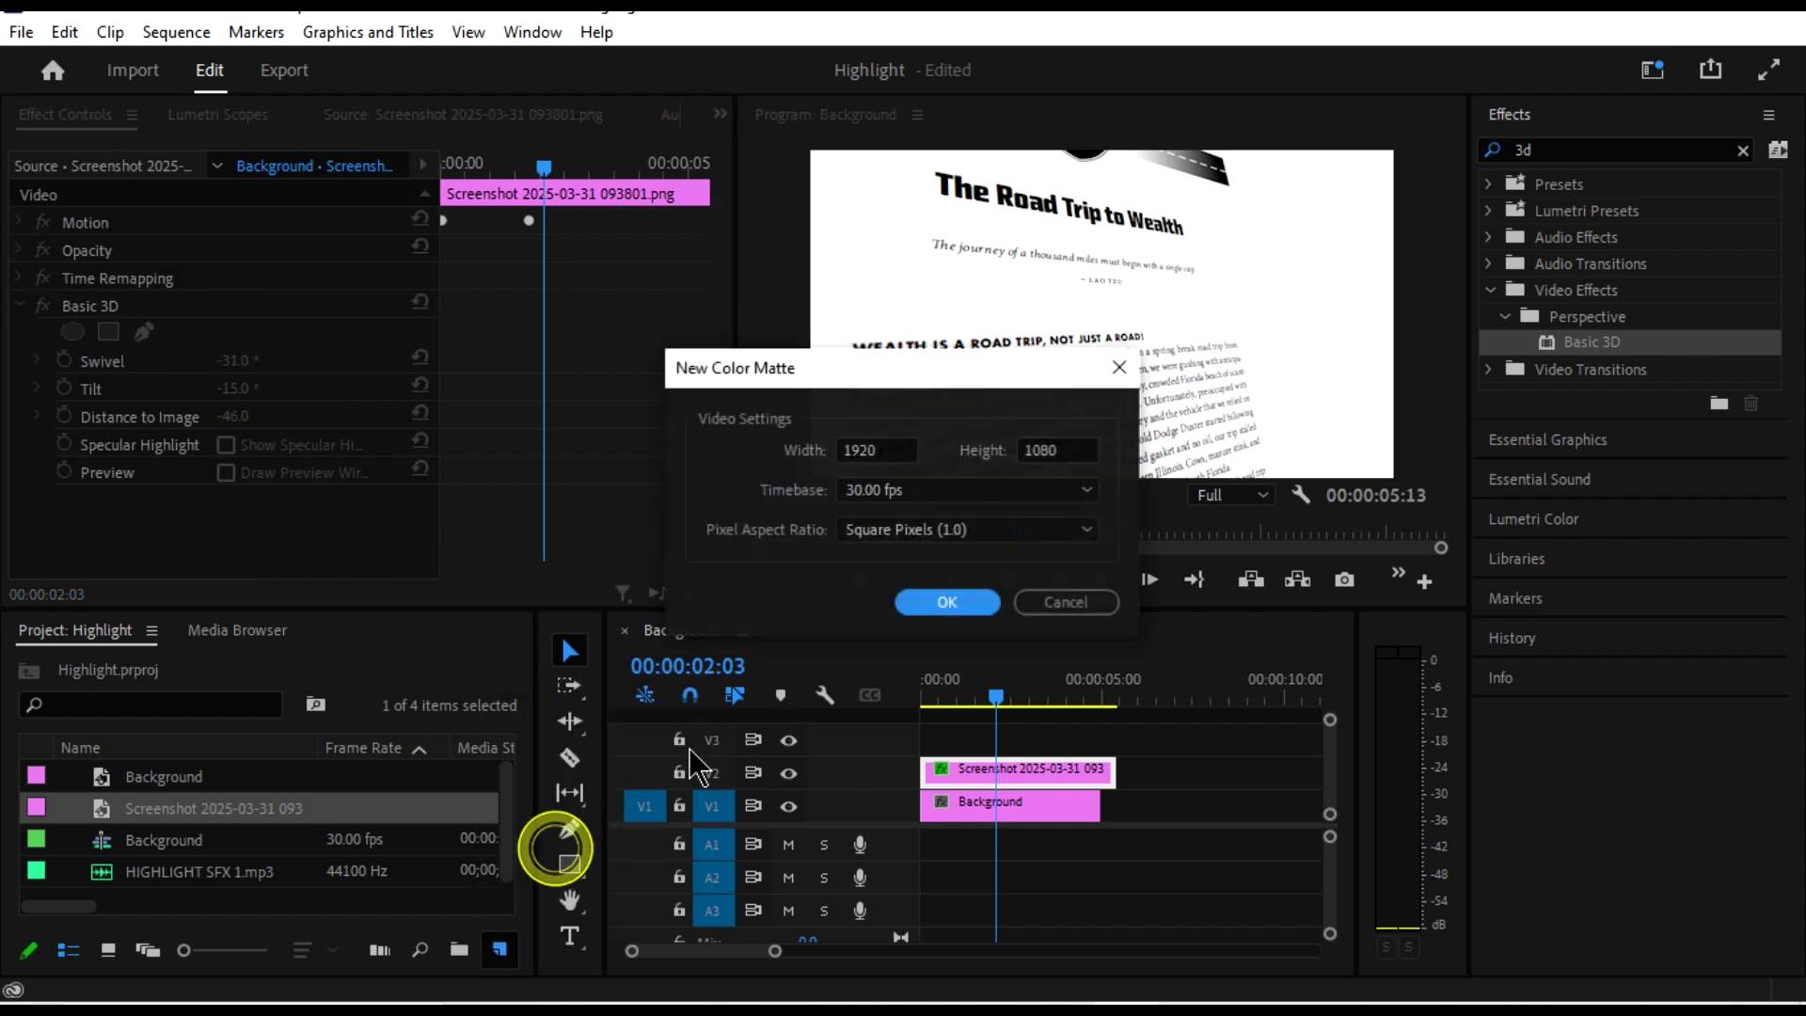
pyautogui.click(960, 609)
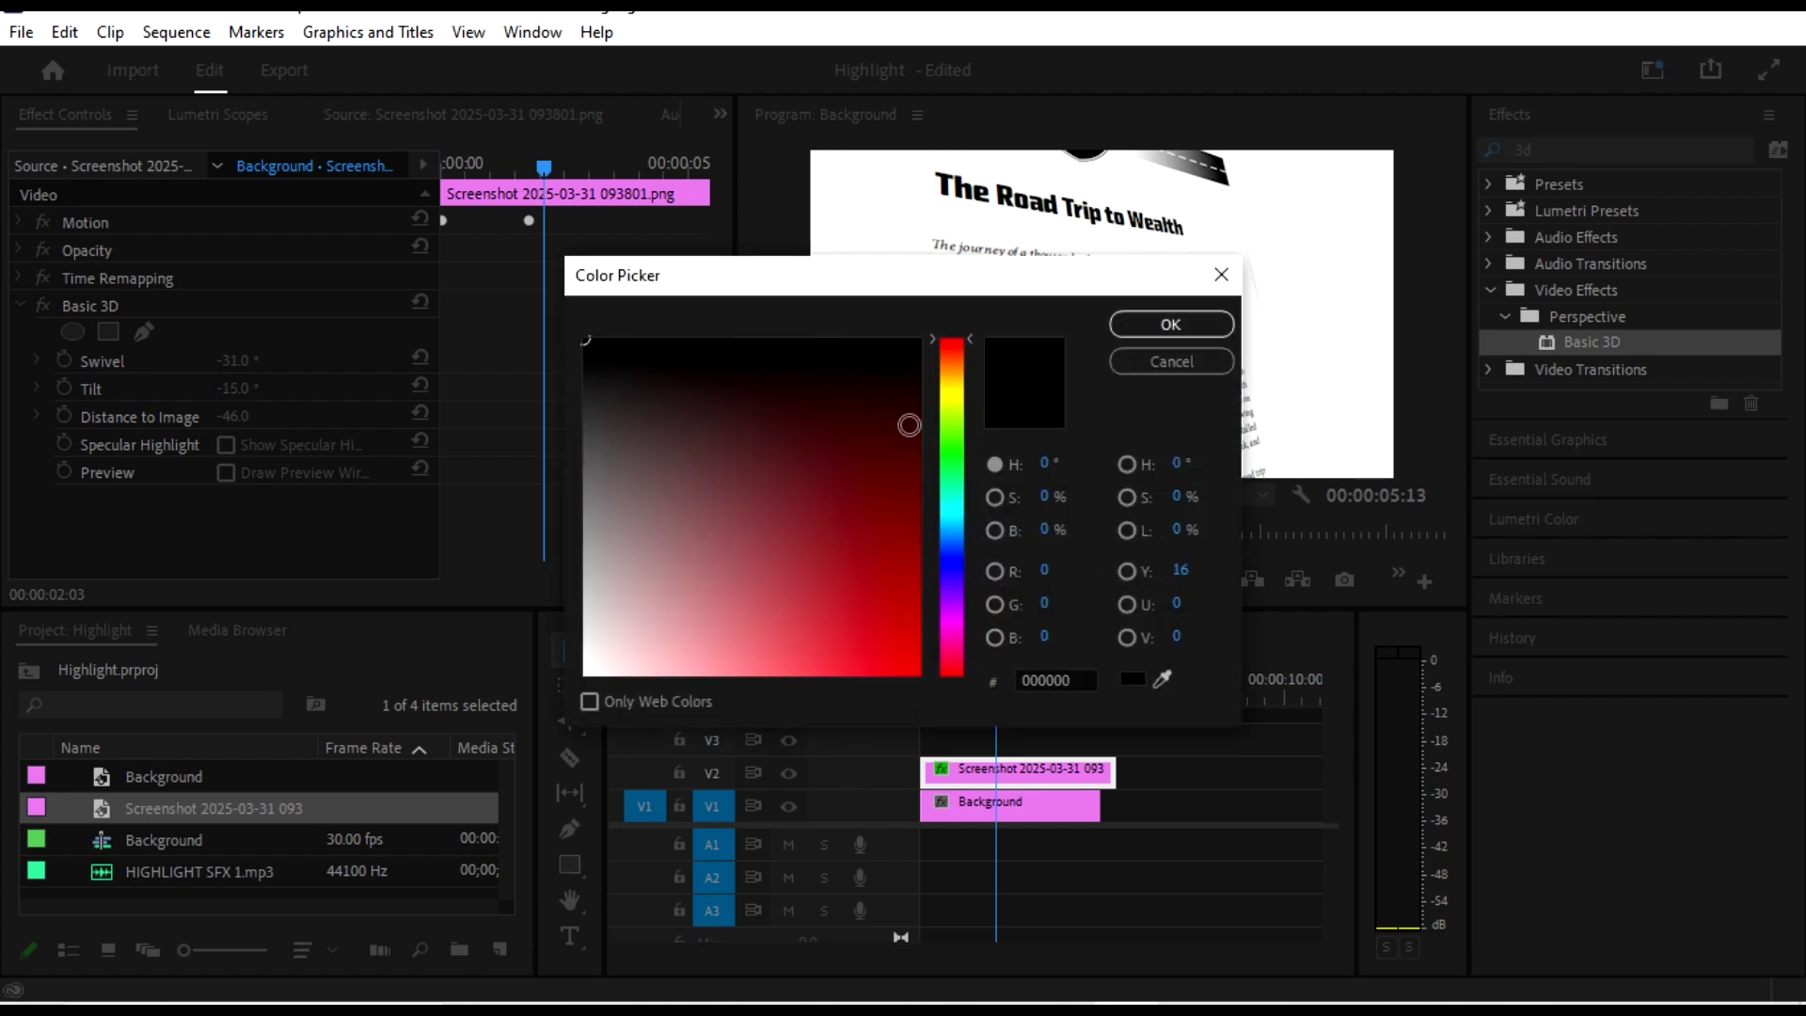
pyautogui.click(952, 392)
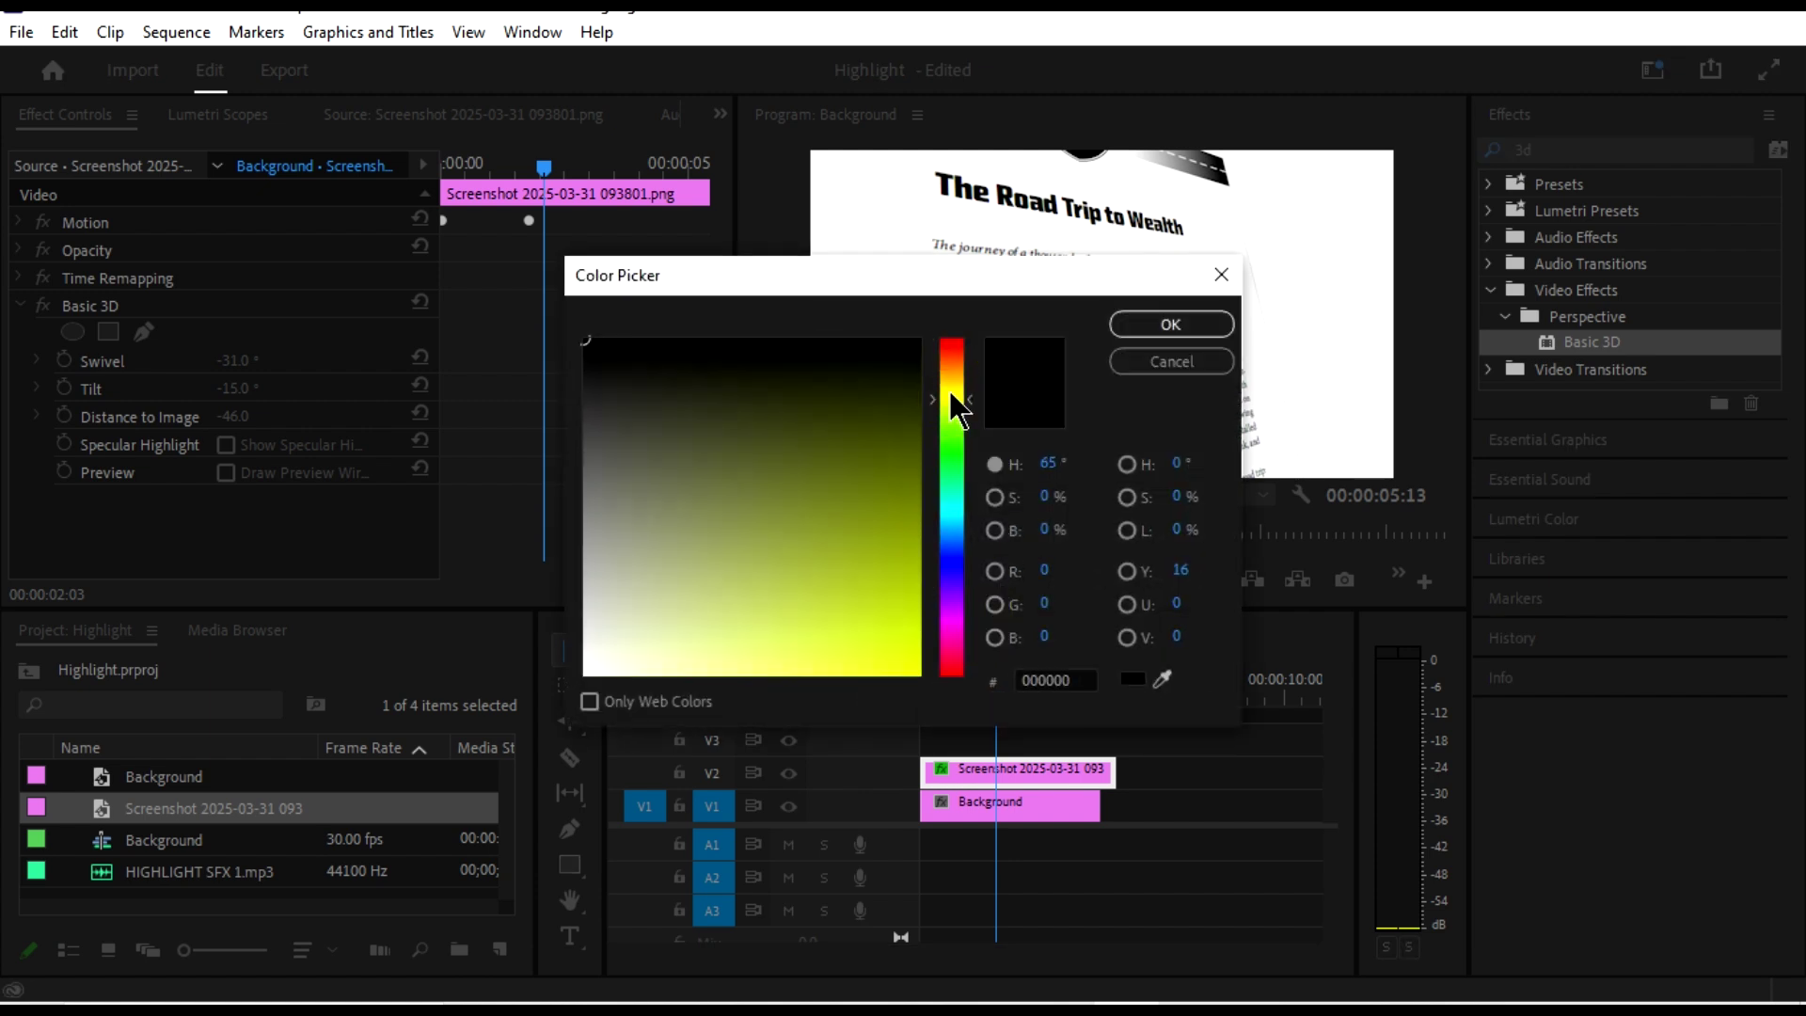
pyautogui.click(755, 498)
pyautogui.moveTo(882, 629); pyautogui.dragTo(939, 712)
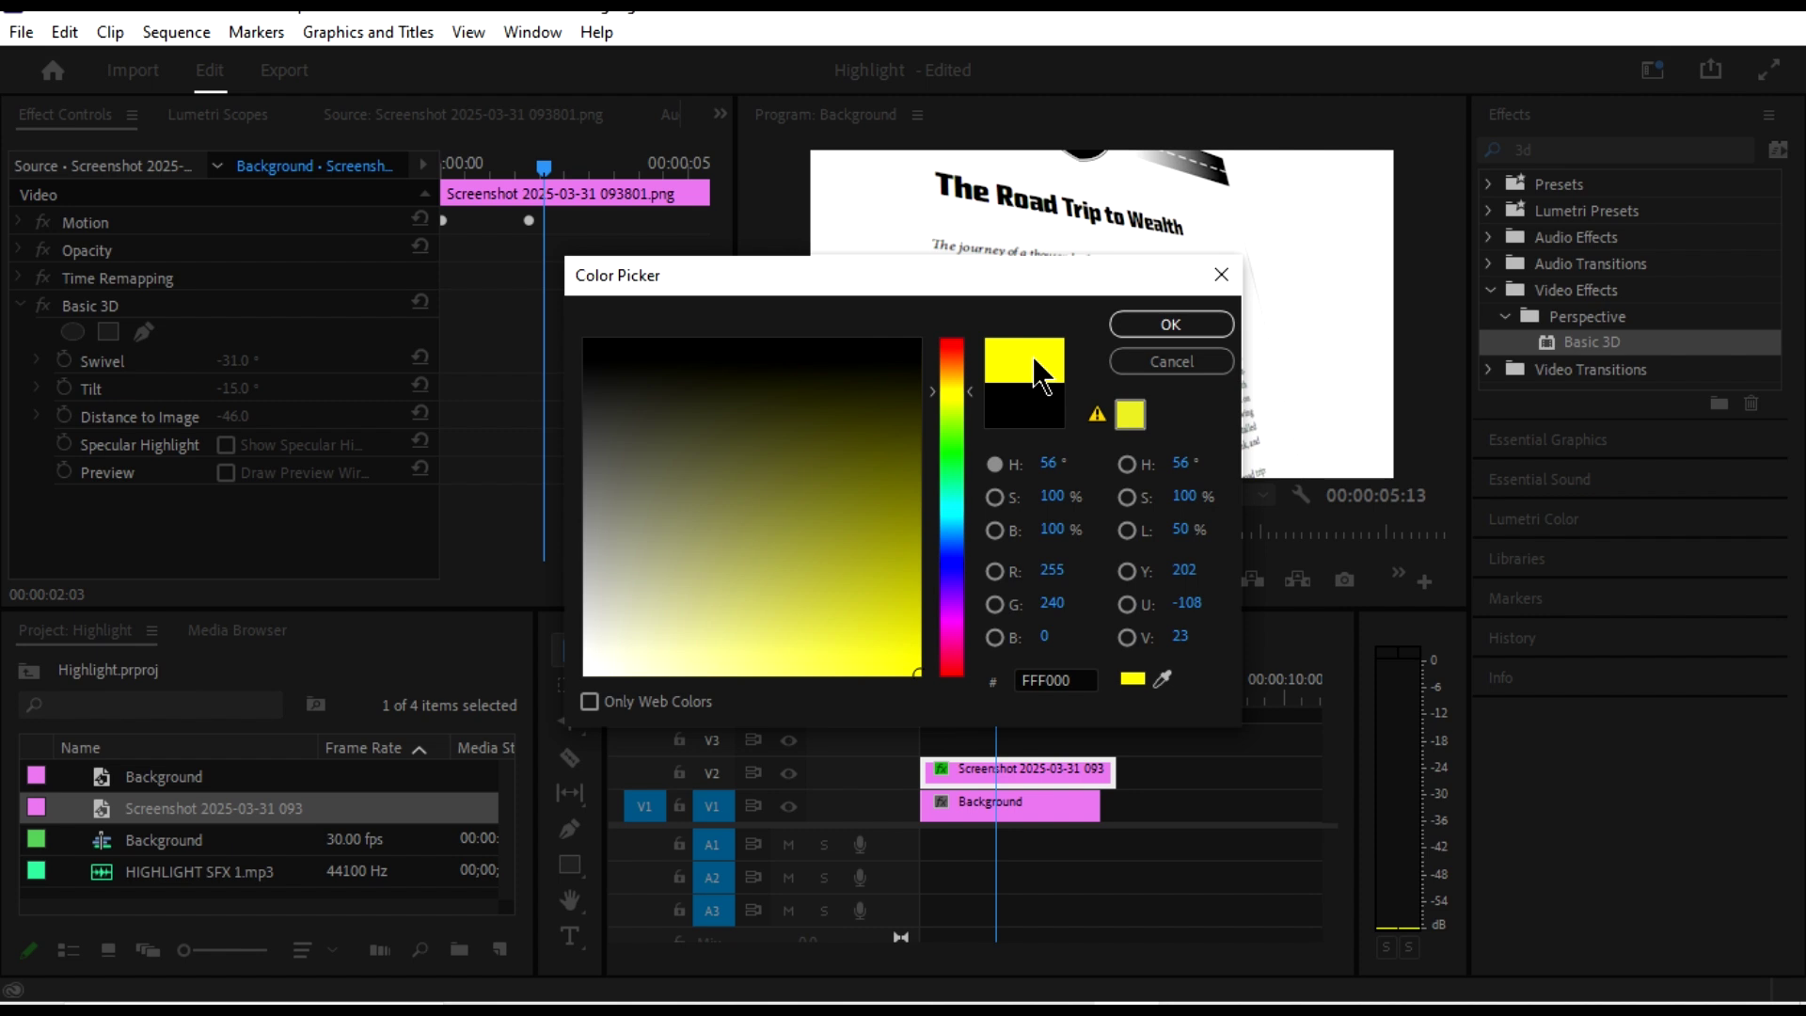
pyautogui.click(1171, 323)
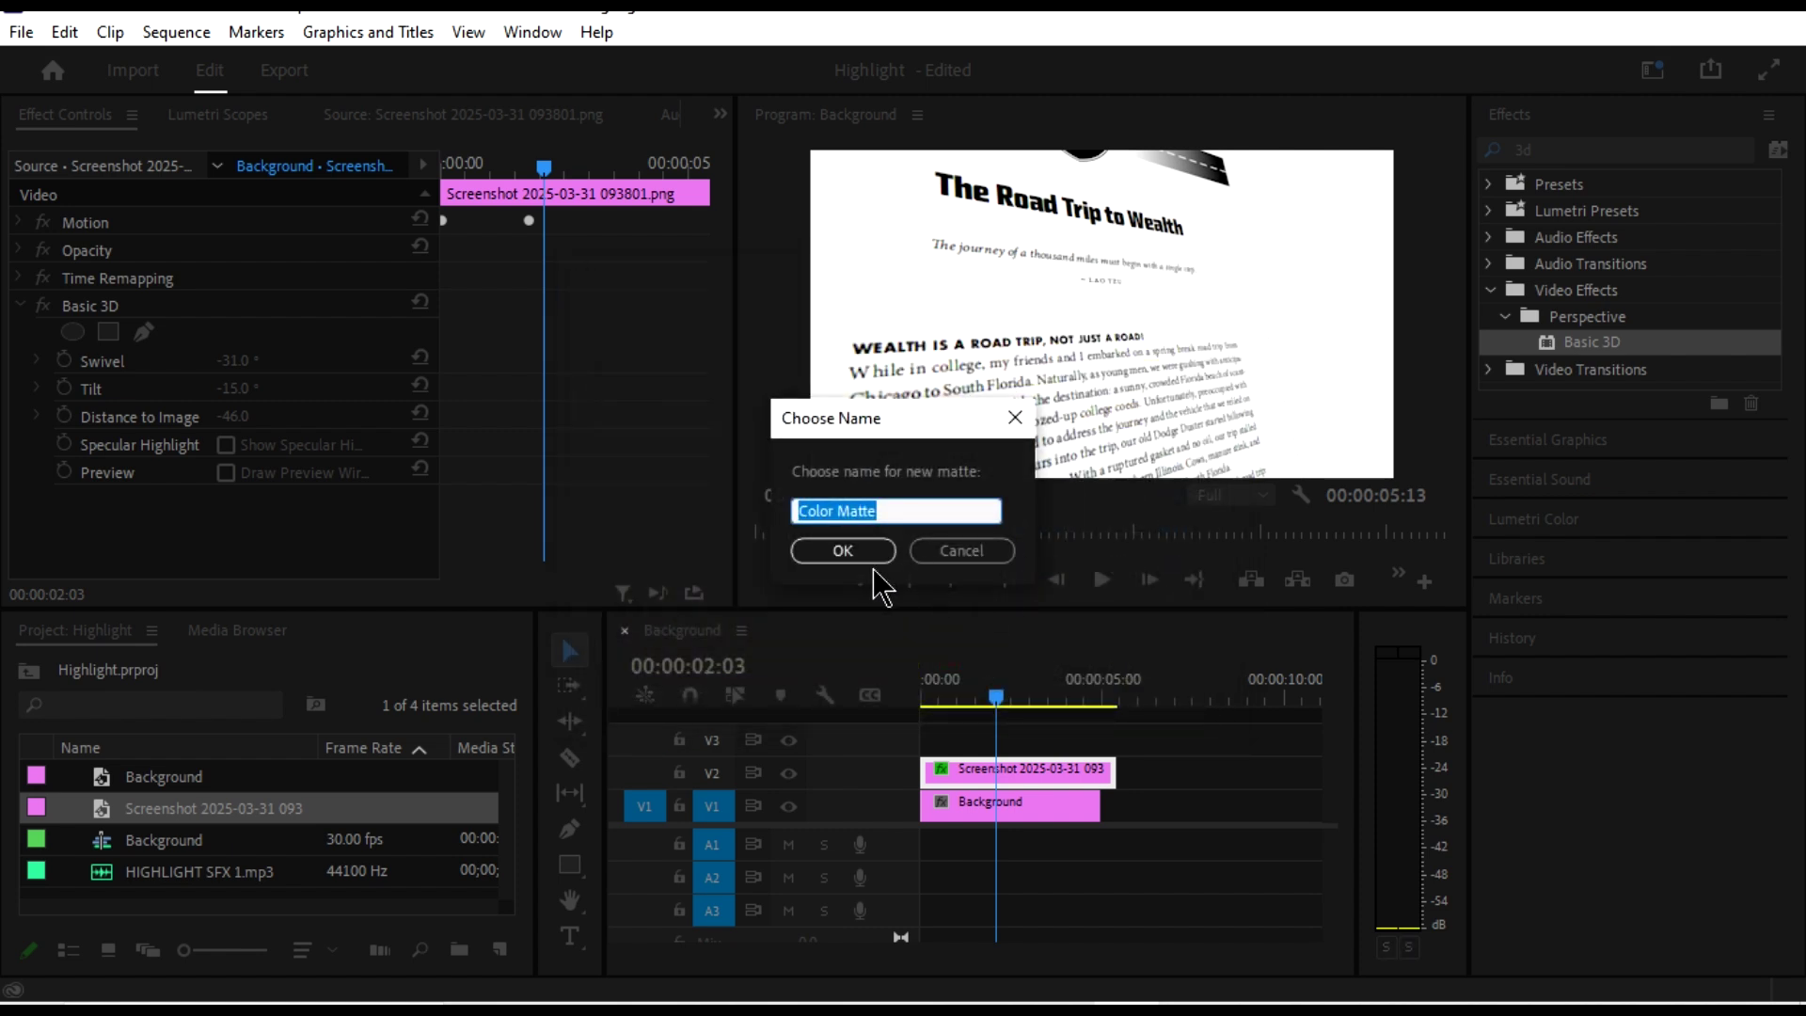
pyautogui.write('Highlight')
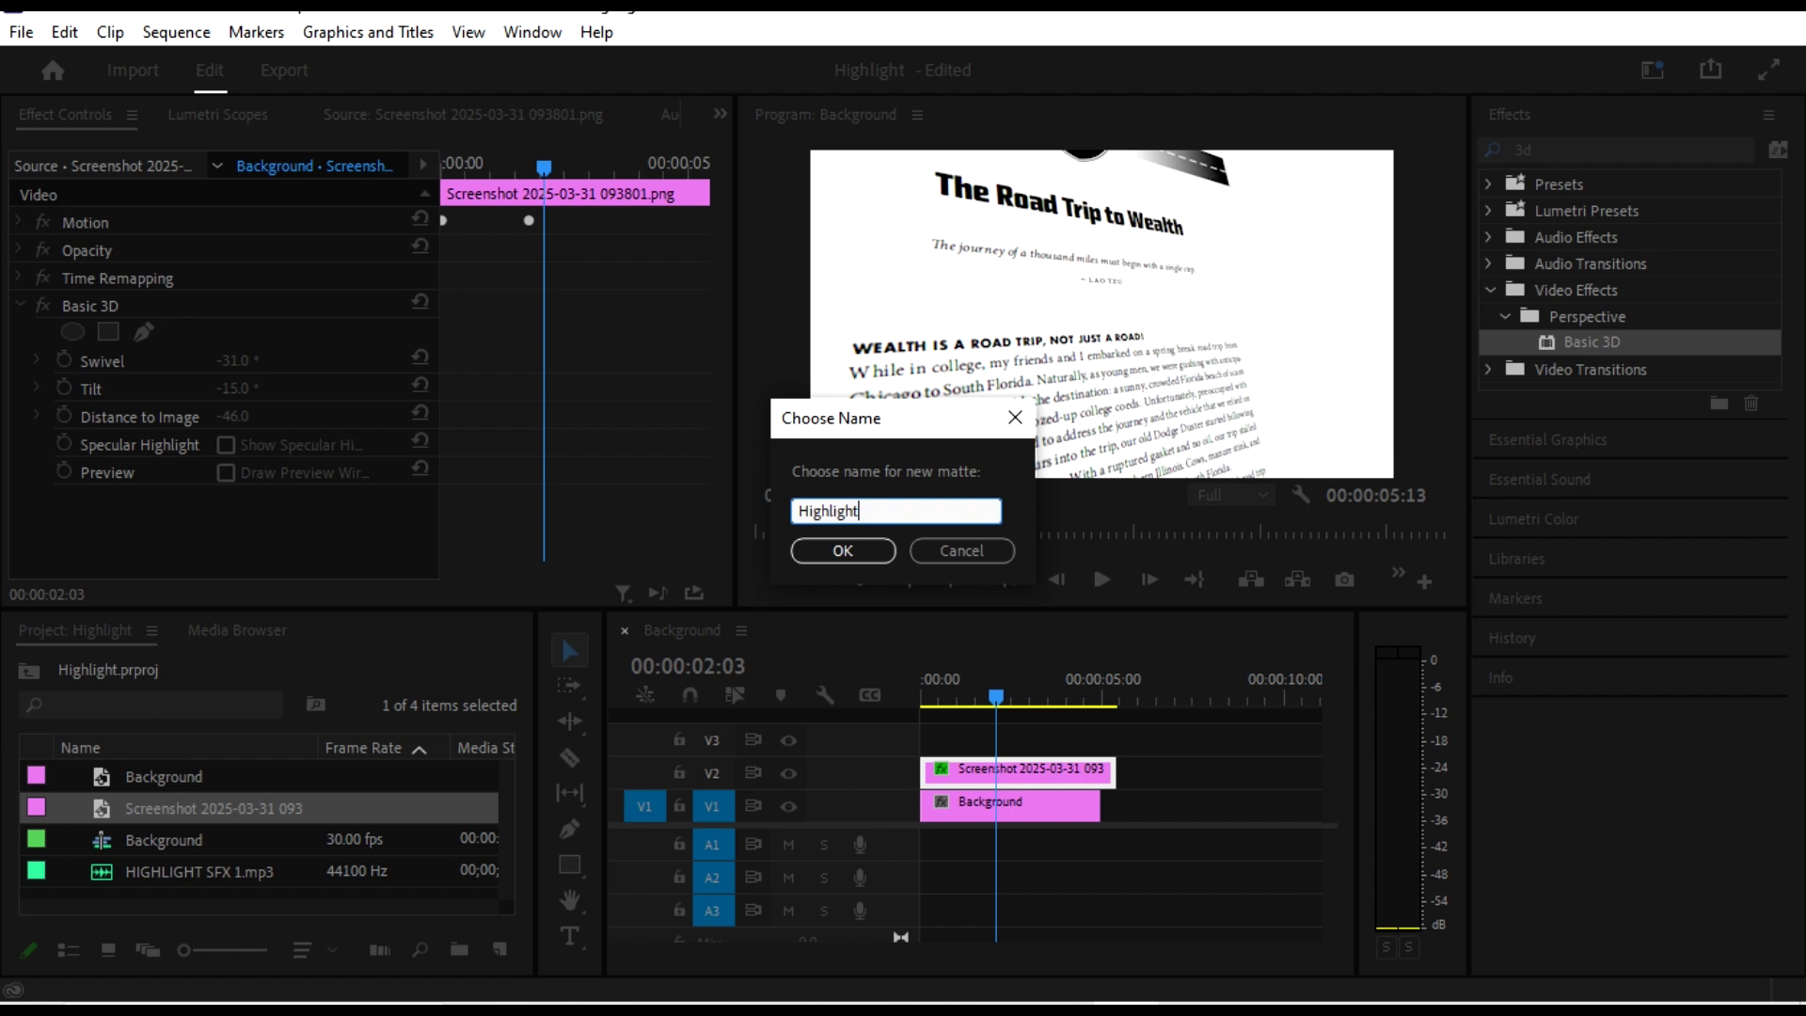
pyautogui.click(843, 550)
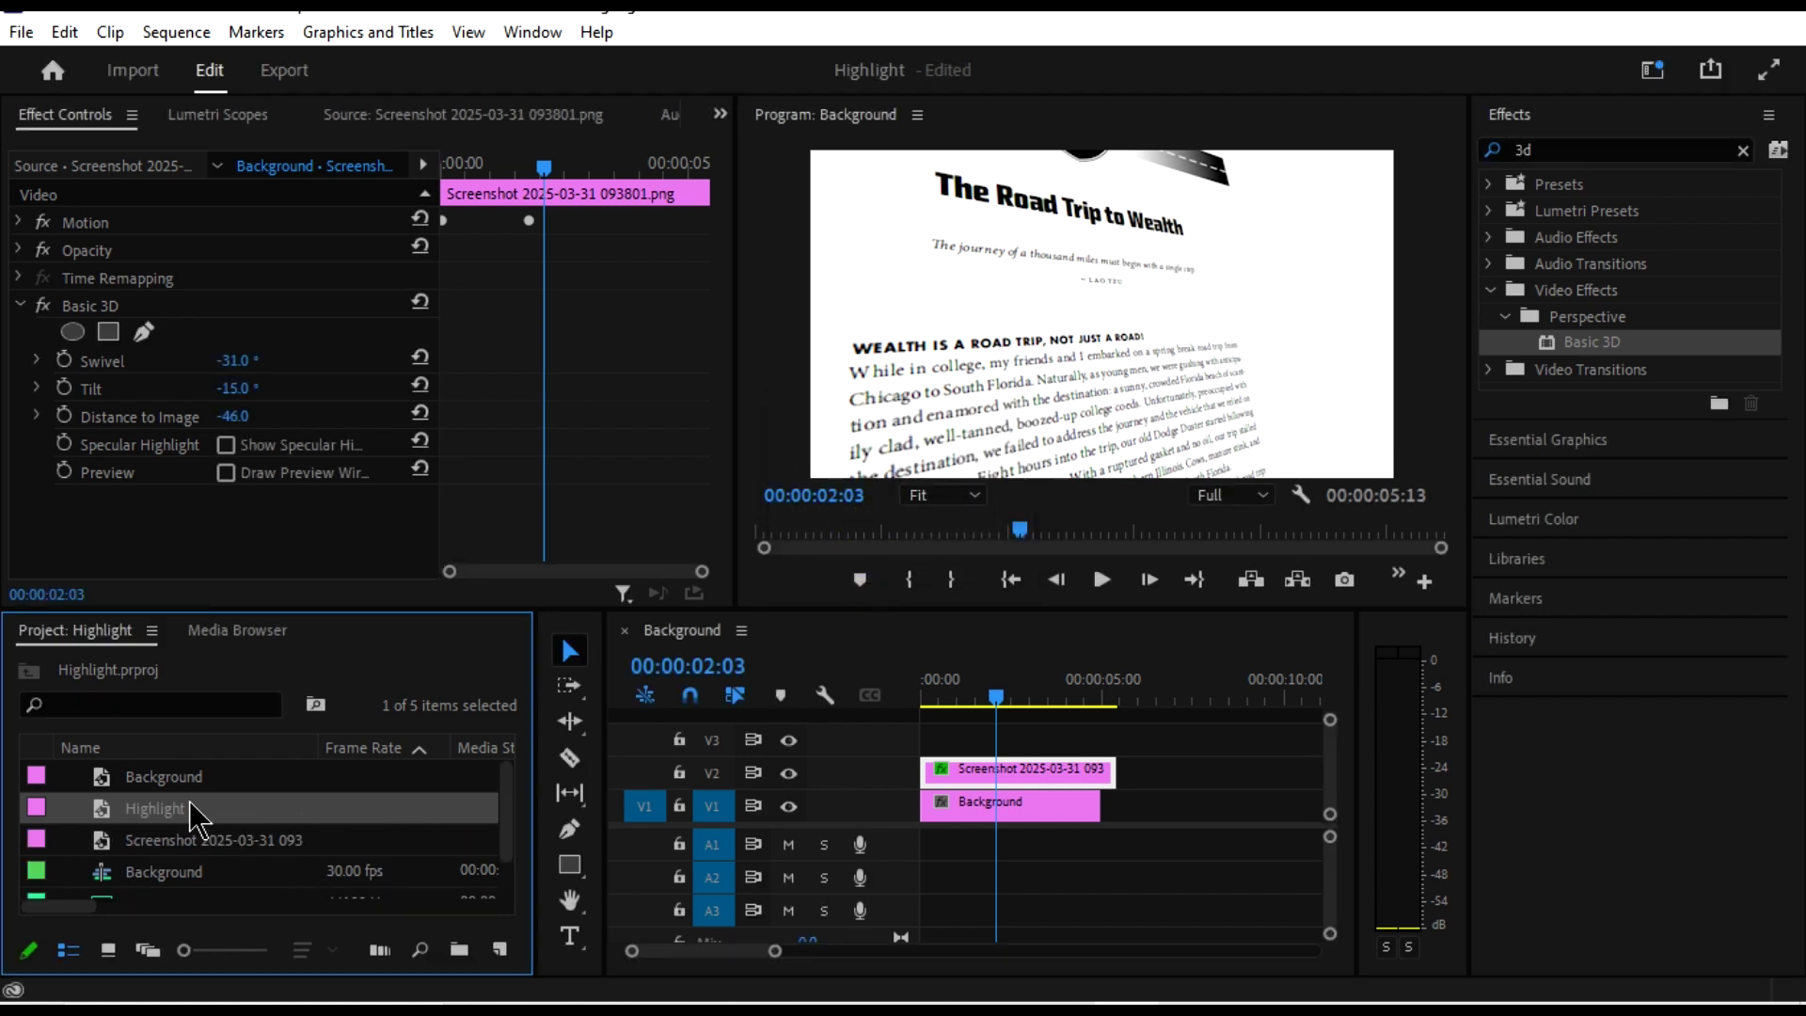
# Place the Highlight matte on track V3 from about 2 seconds and set its blend mode to Multiply.
pyautogui.moveTo(151, 811); pyautogui.dragTo(1008, 707)
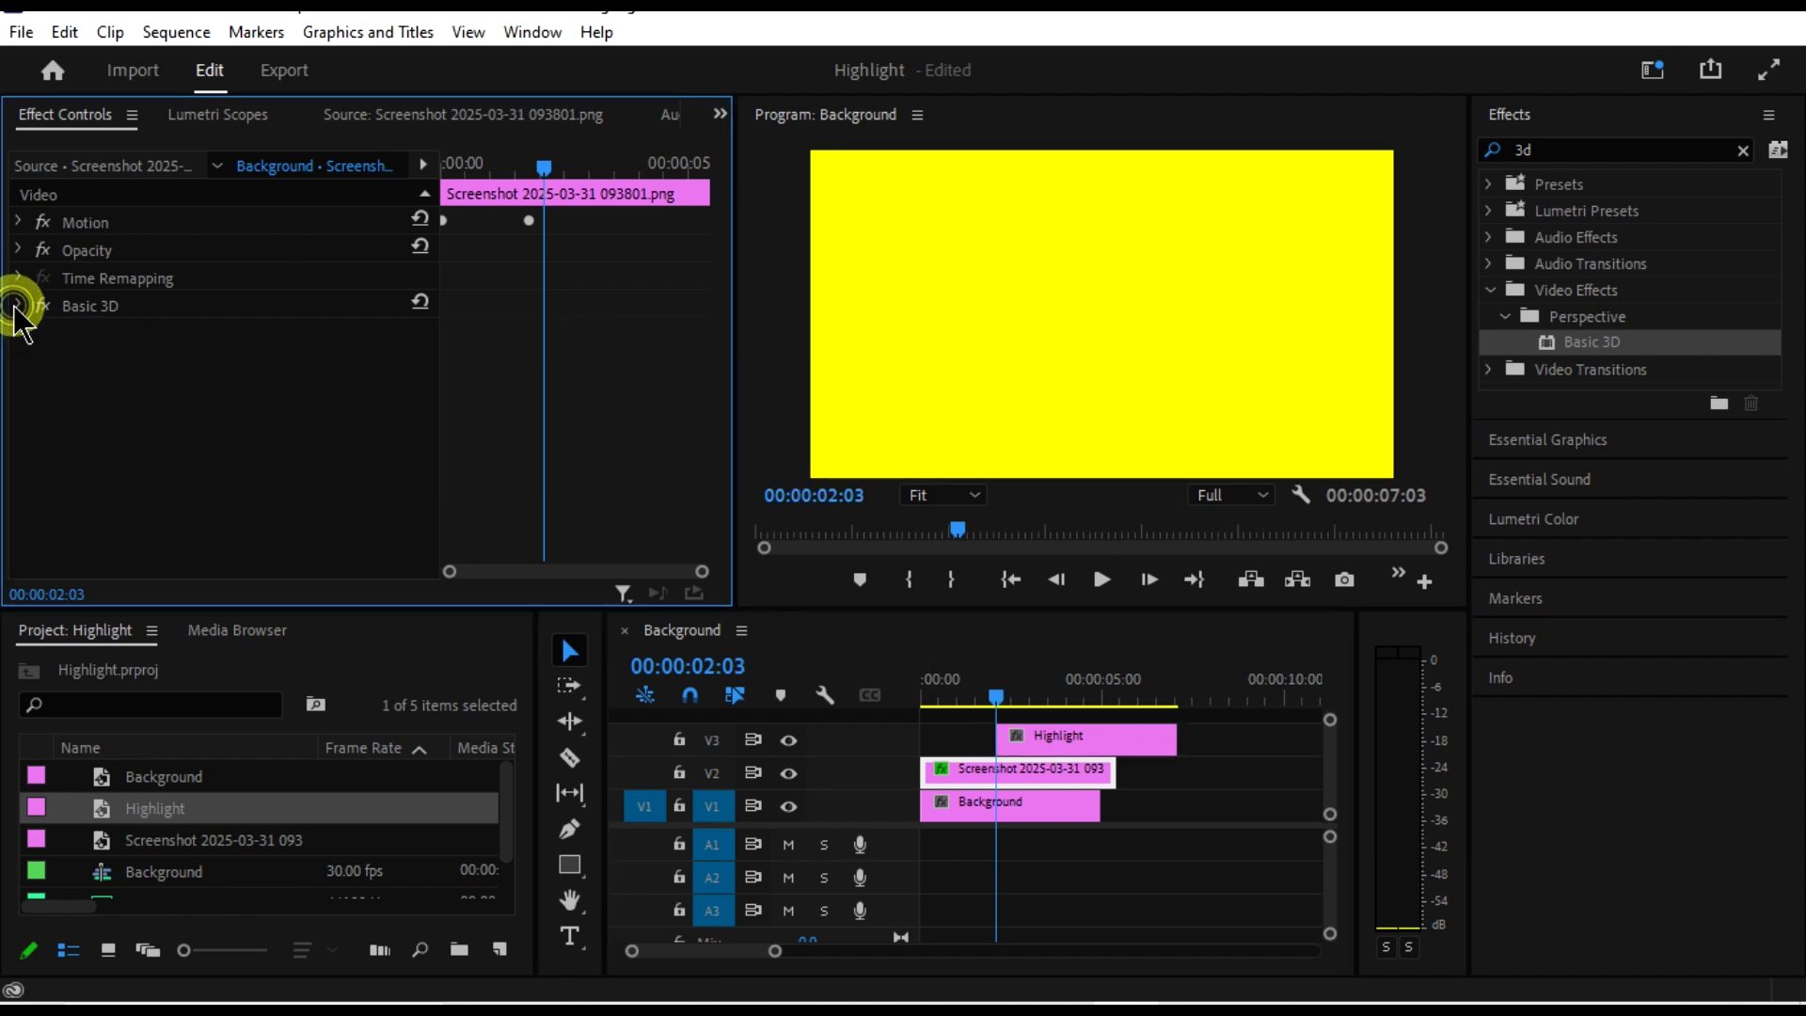
pyautogui.click(1042, 738)
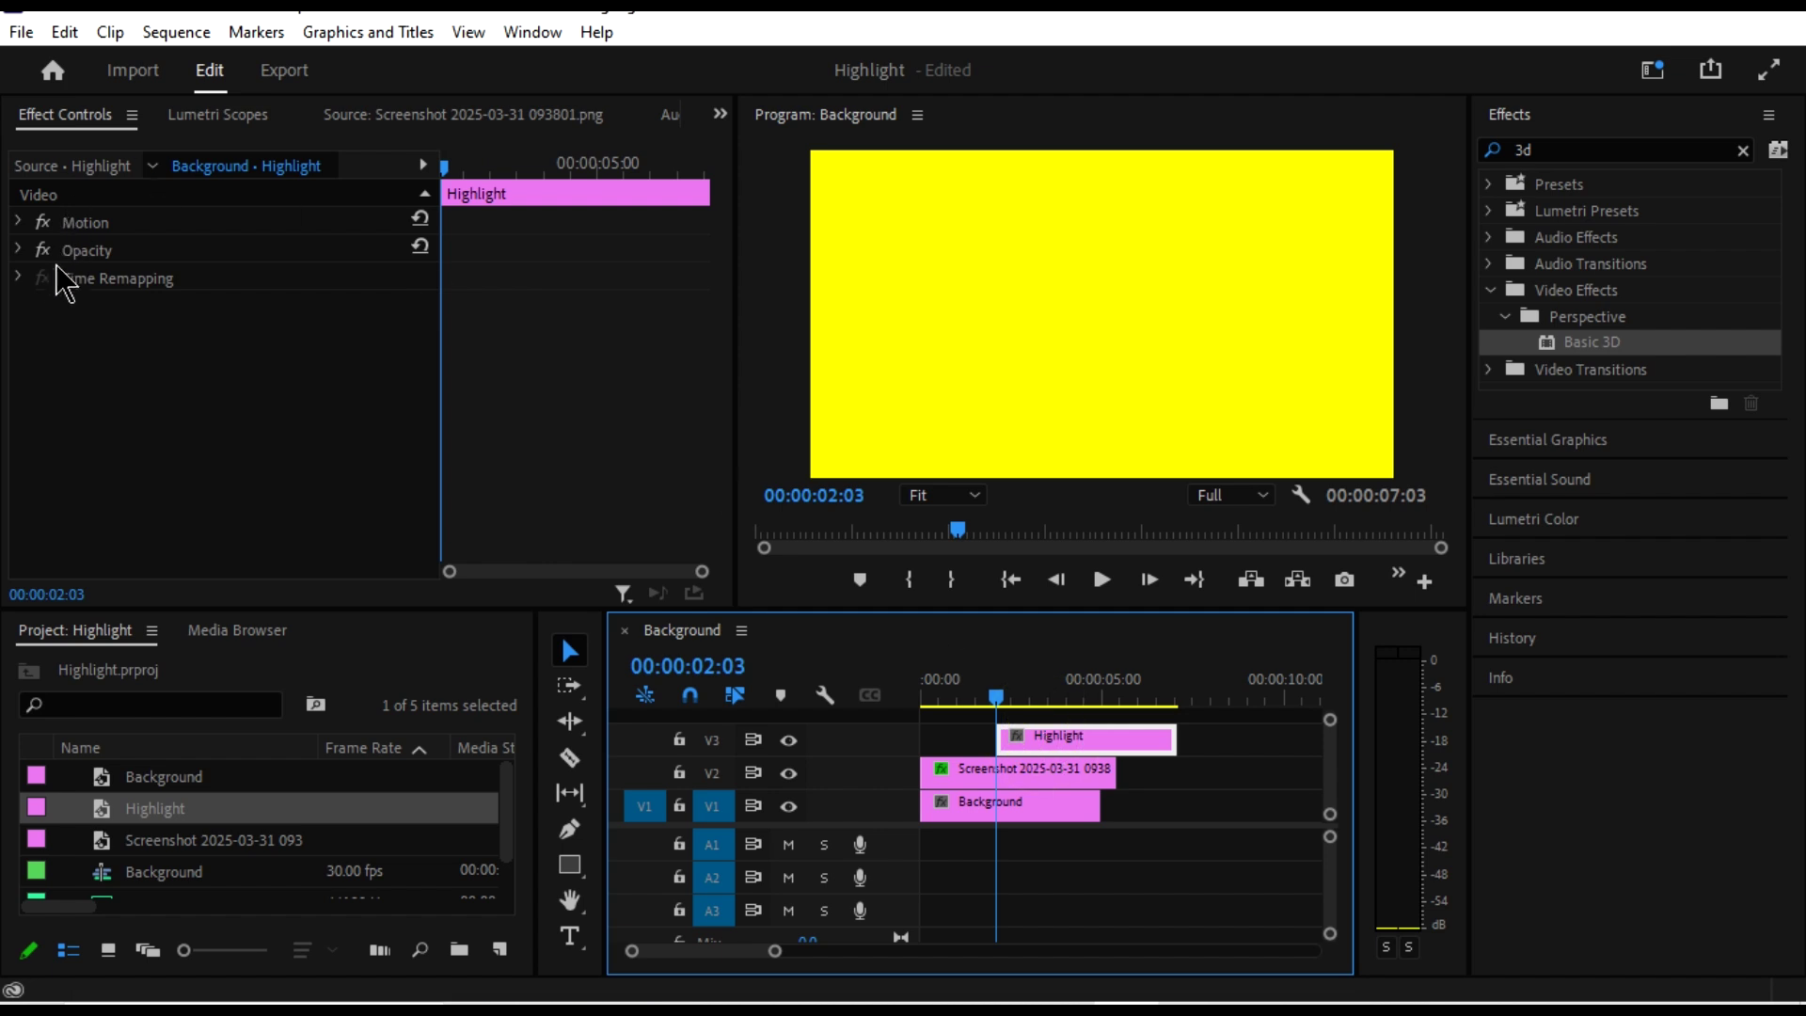
pyautogui.click(19, 251)
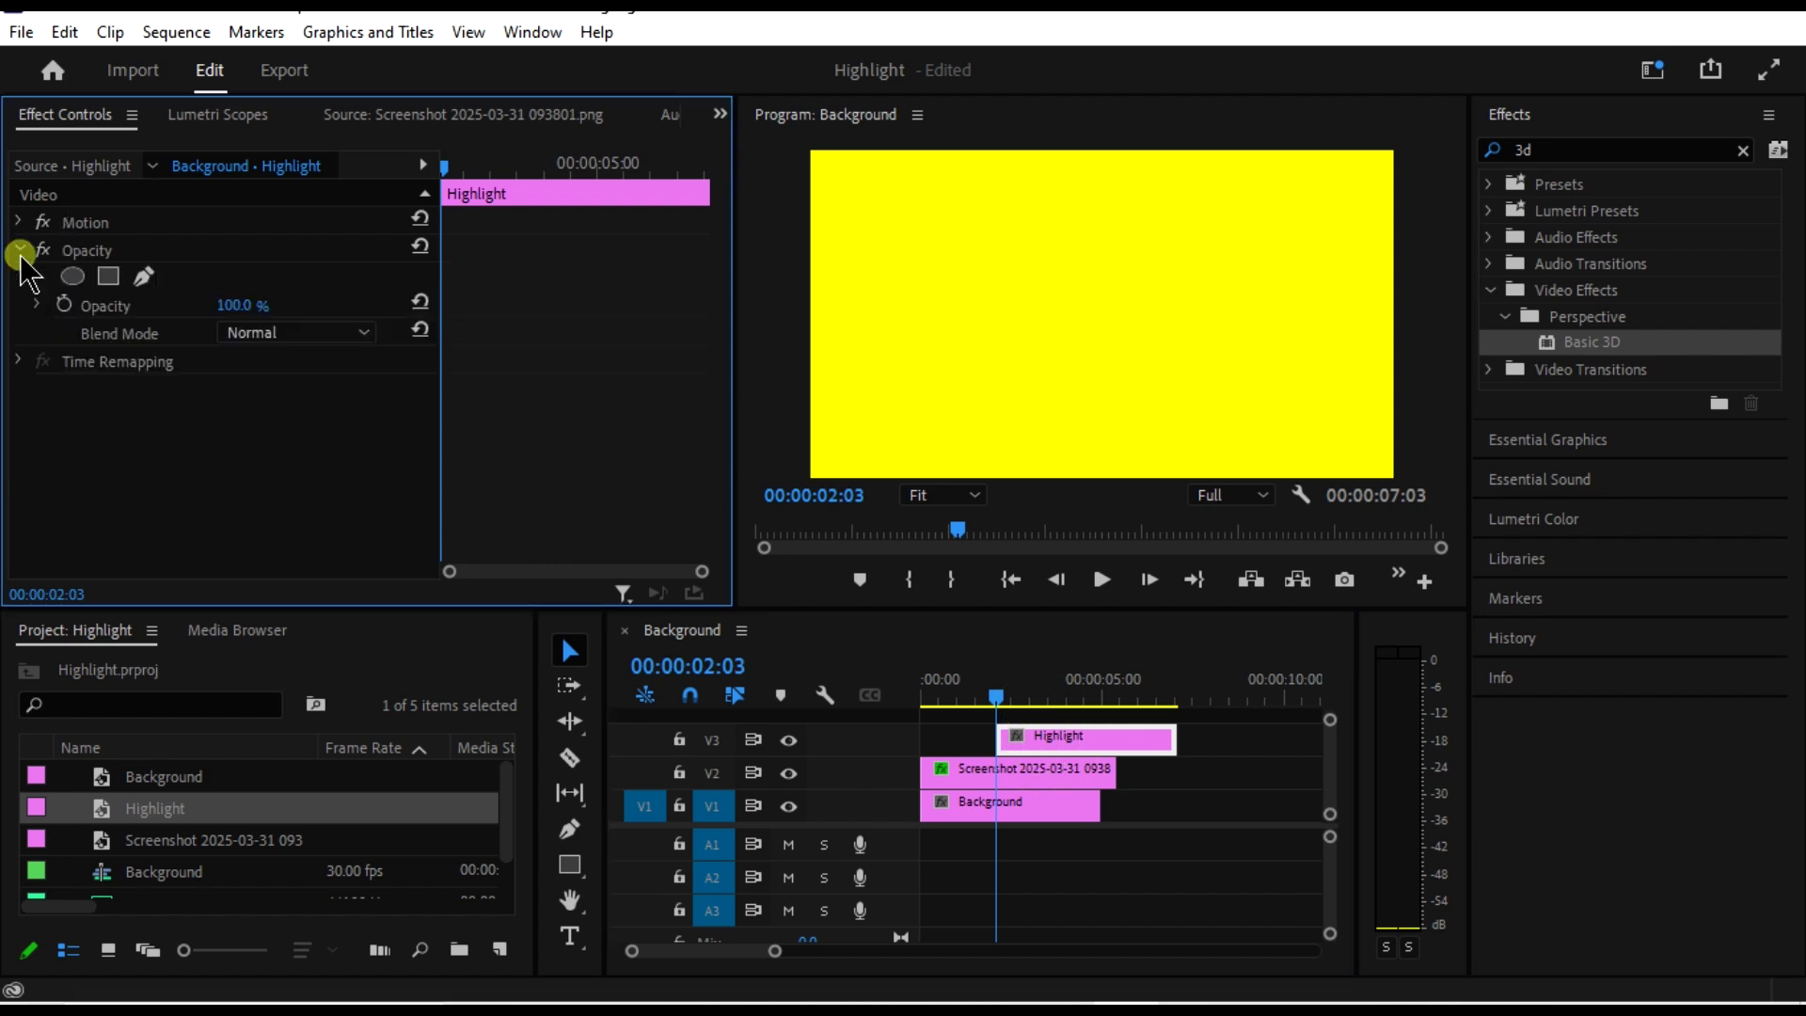
pyautogui.click(354, 339)
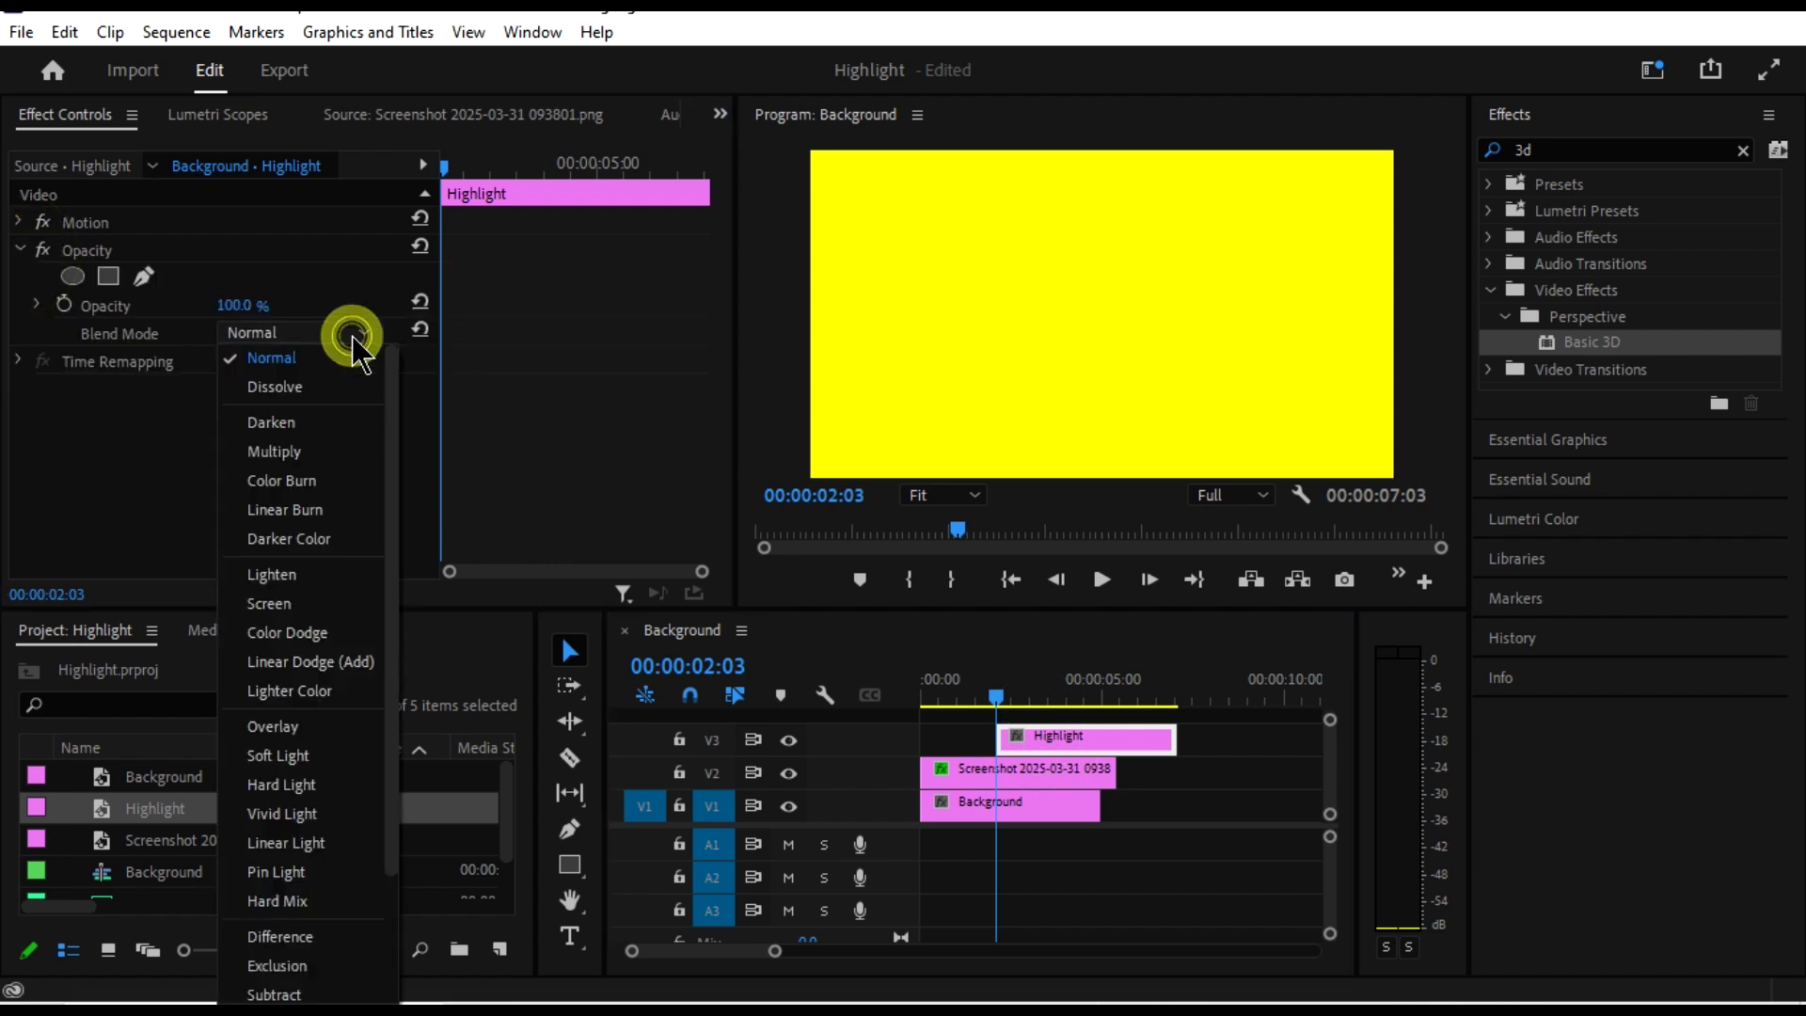
pyautogui.click(336, 448)
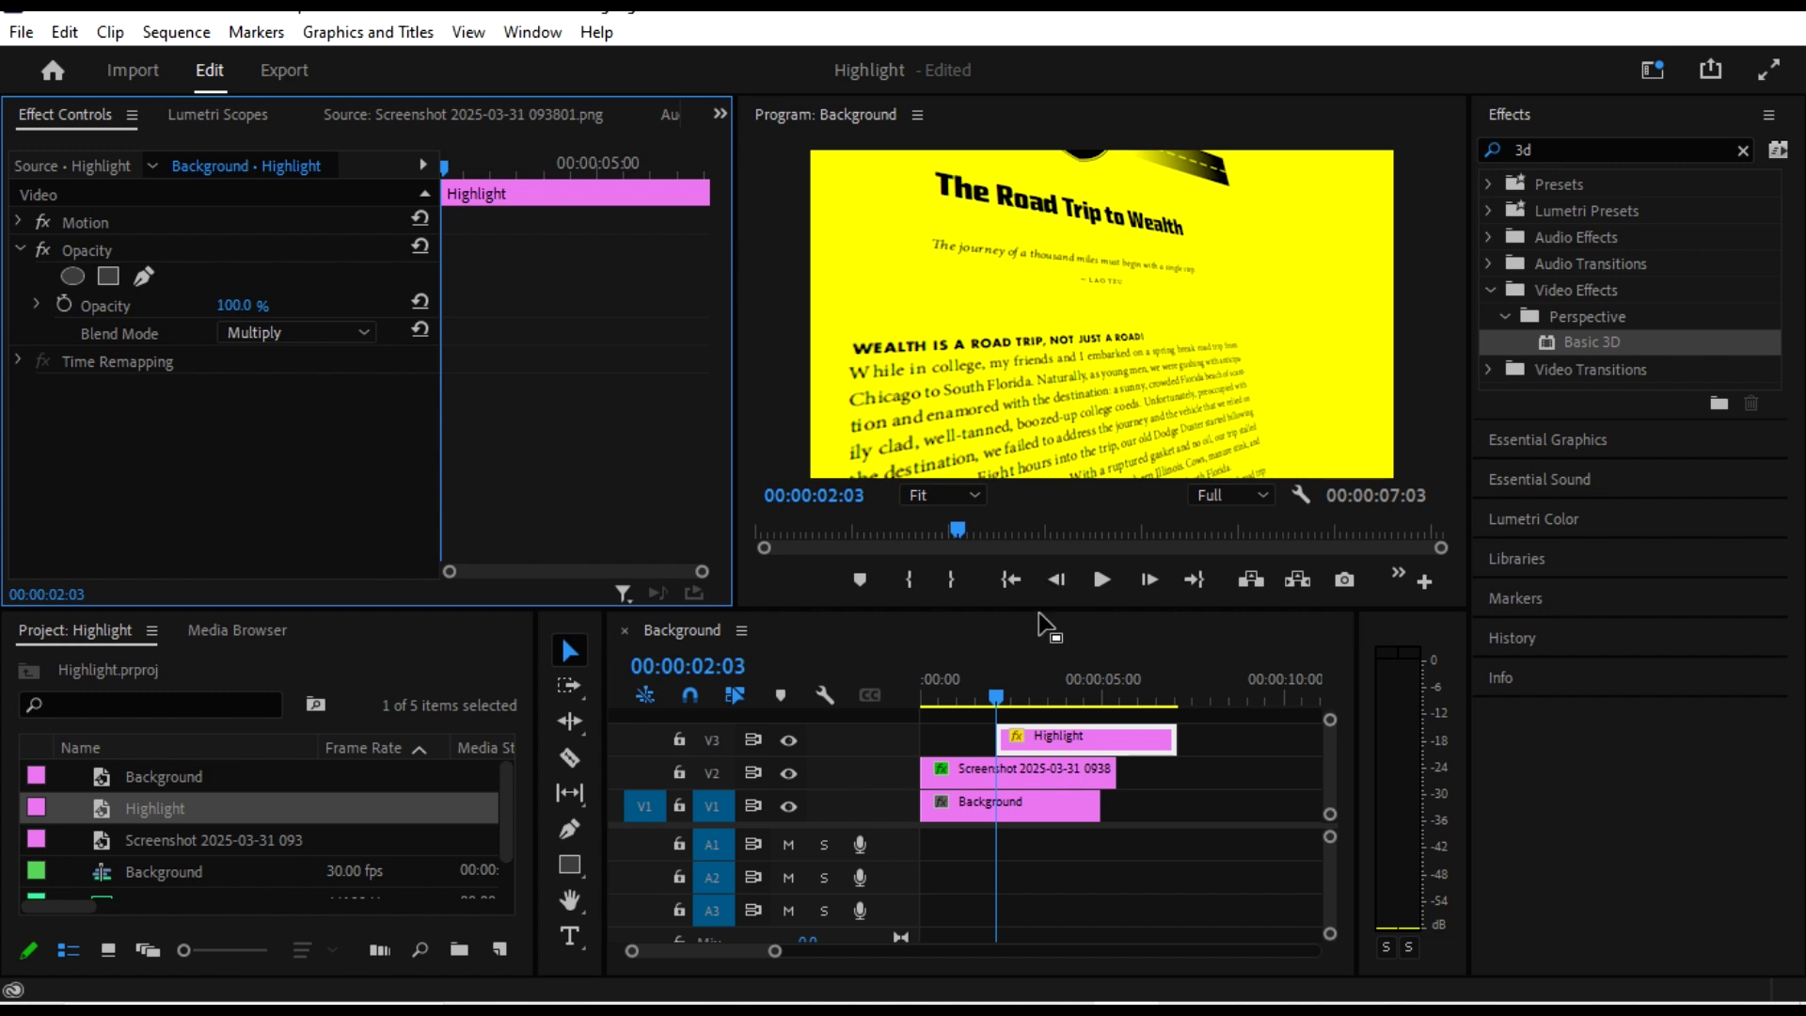
pyautogui.moveTo(996, 696)
pyautogui.mouseDown()
pyautogui.moveTo(929, 701)
pyautogui.moveTo(1004, 701)
pyautogui.mouseUp()
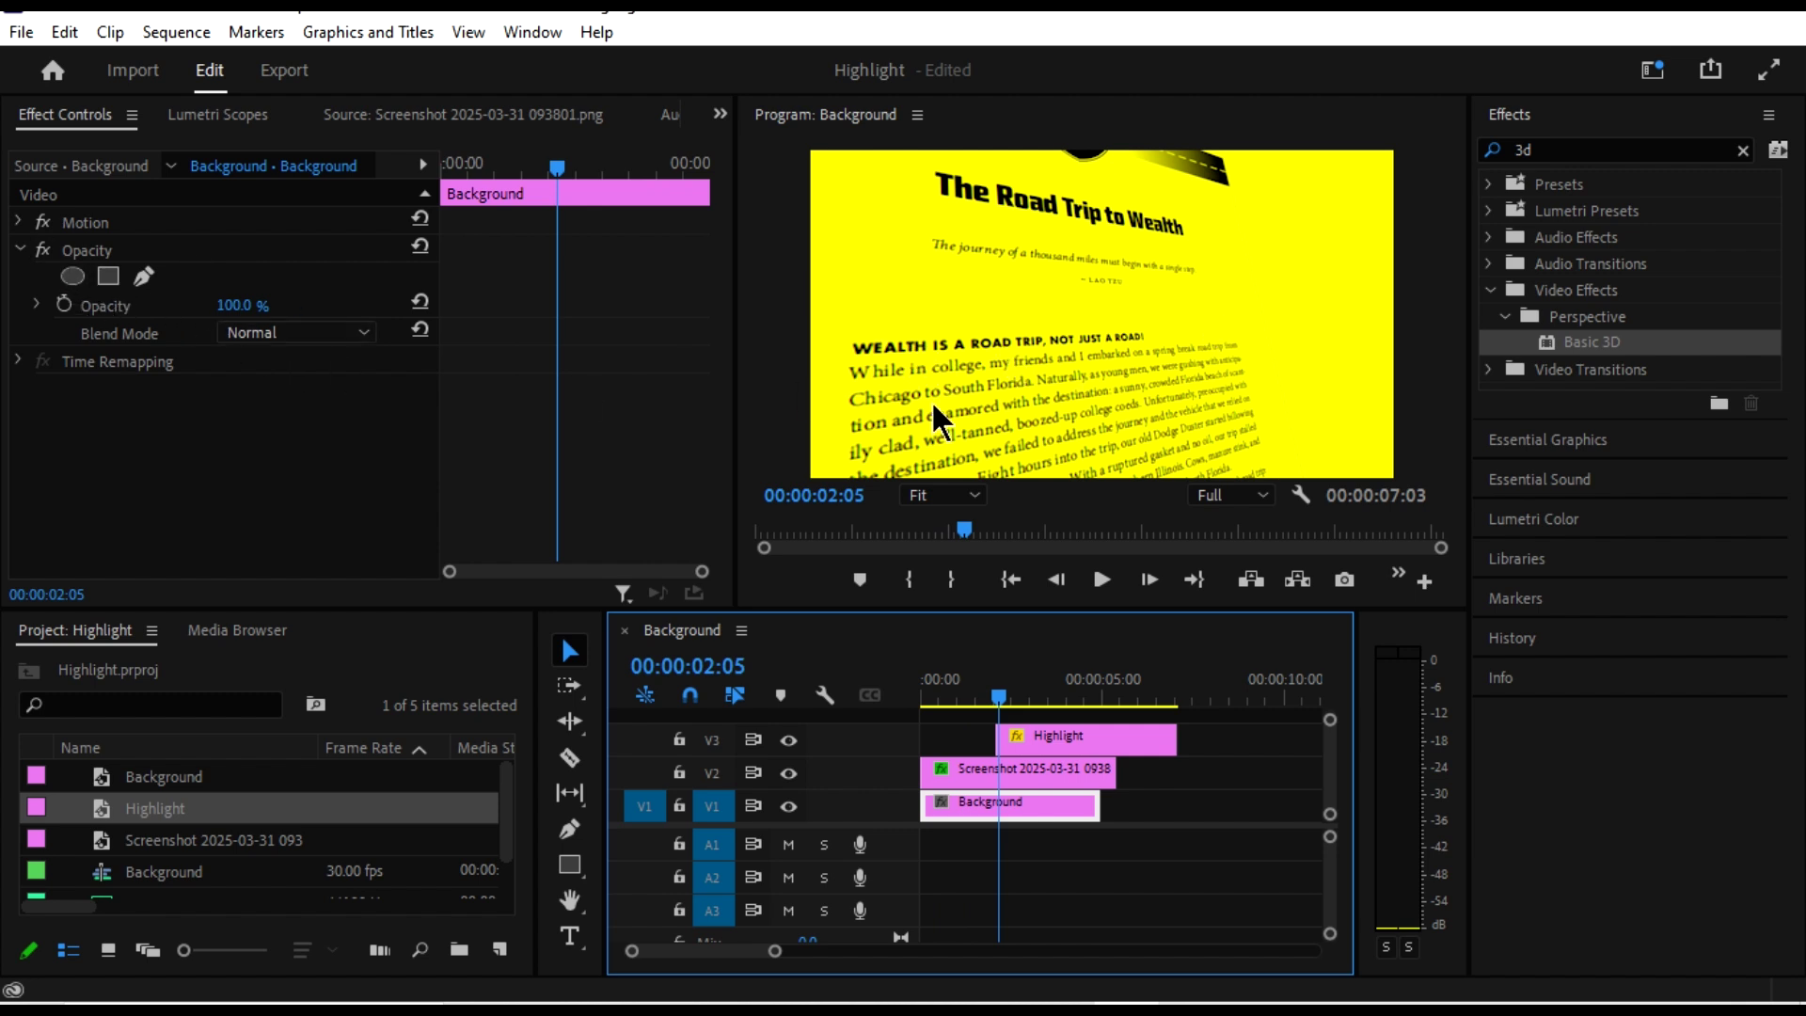
# Turn off Uniform Scale in the Highlight clip's Motion settings.
pyautogui.click(1078, 736)
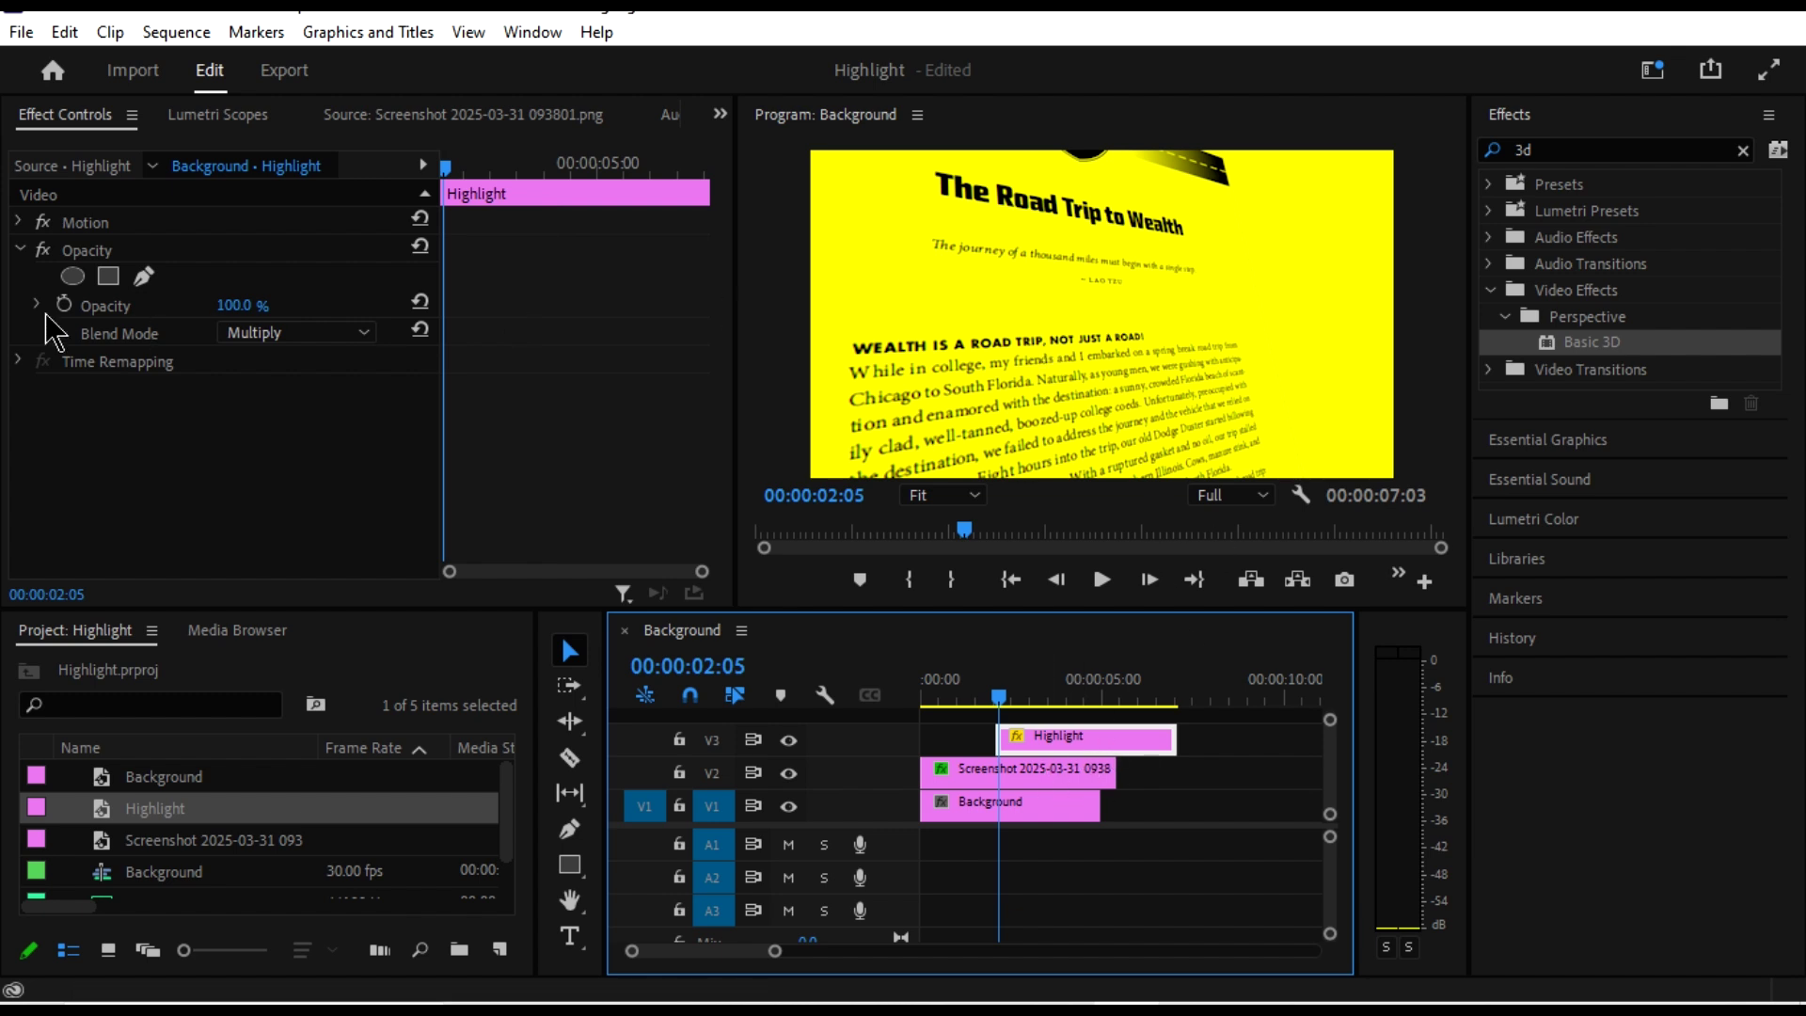
pyautogui.click(20, 249)
pyautogui.click(20, 222)
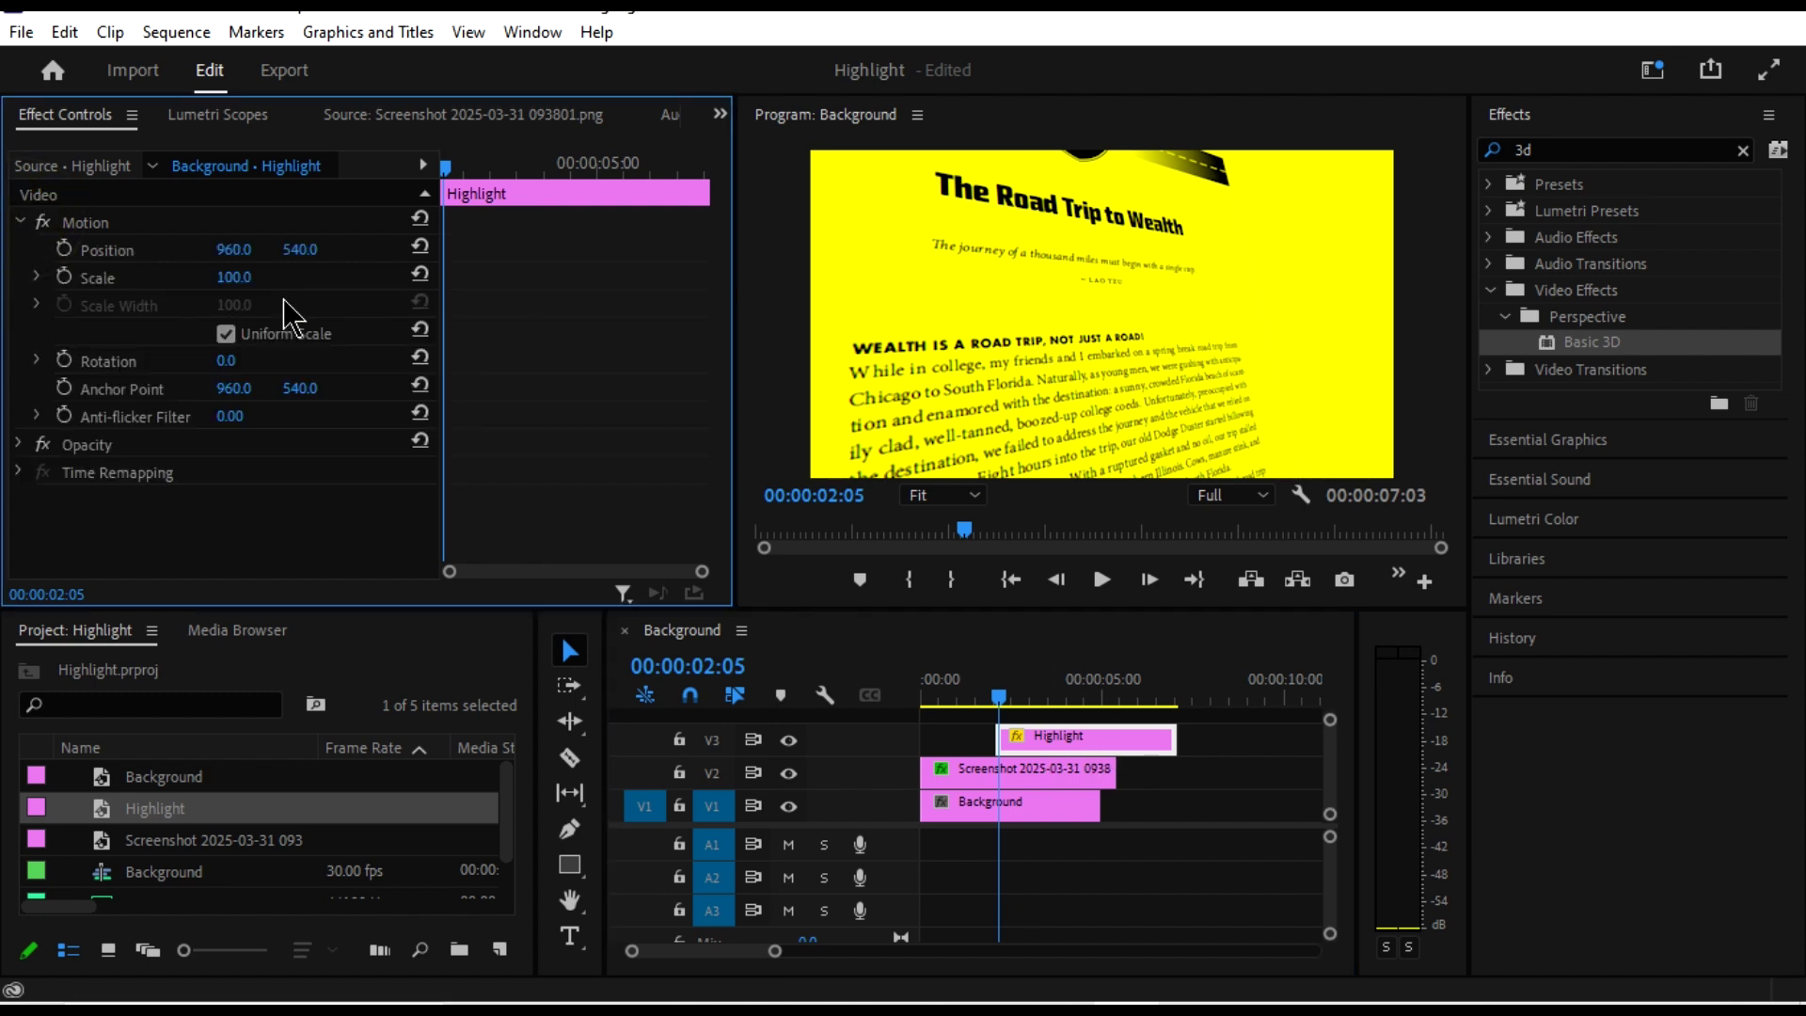
pyautogui.click(224, 335)
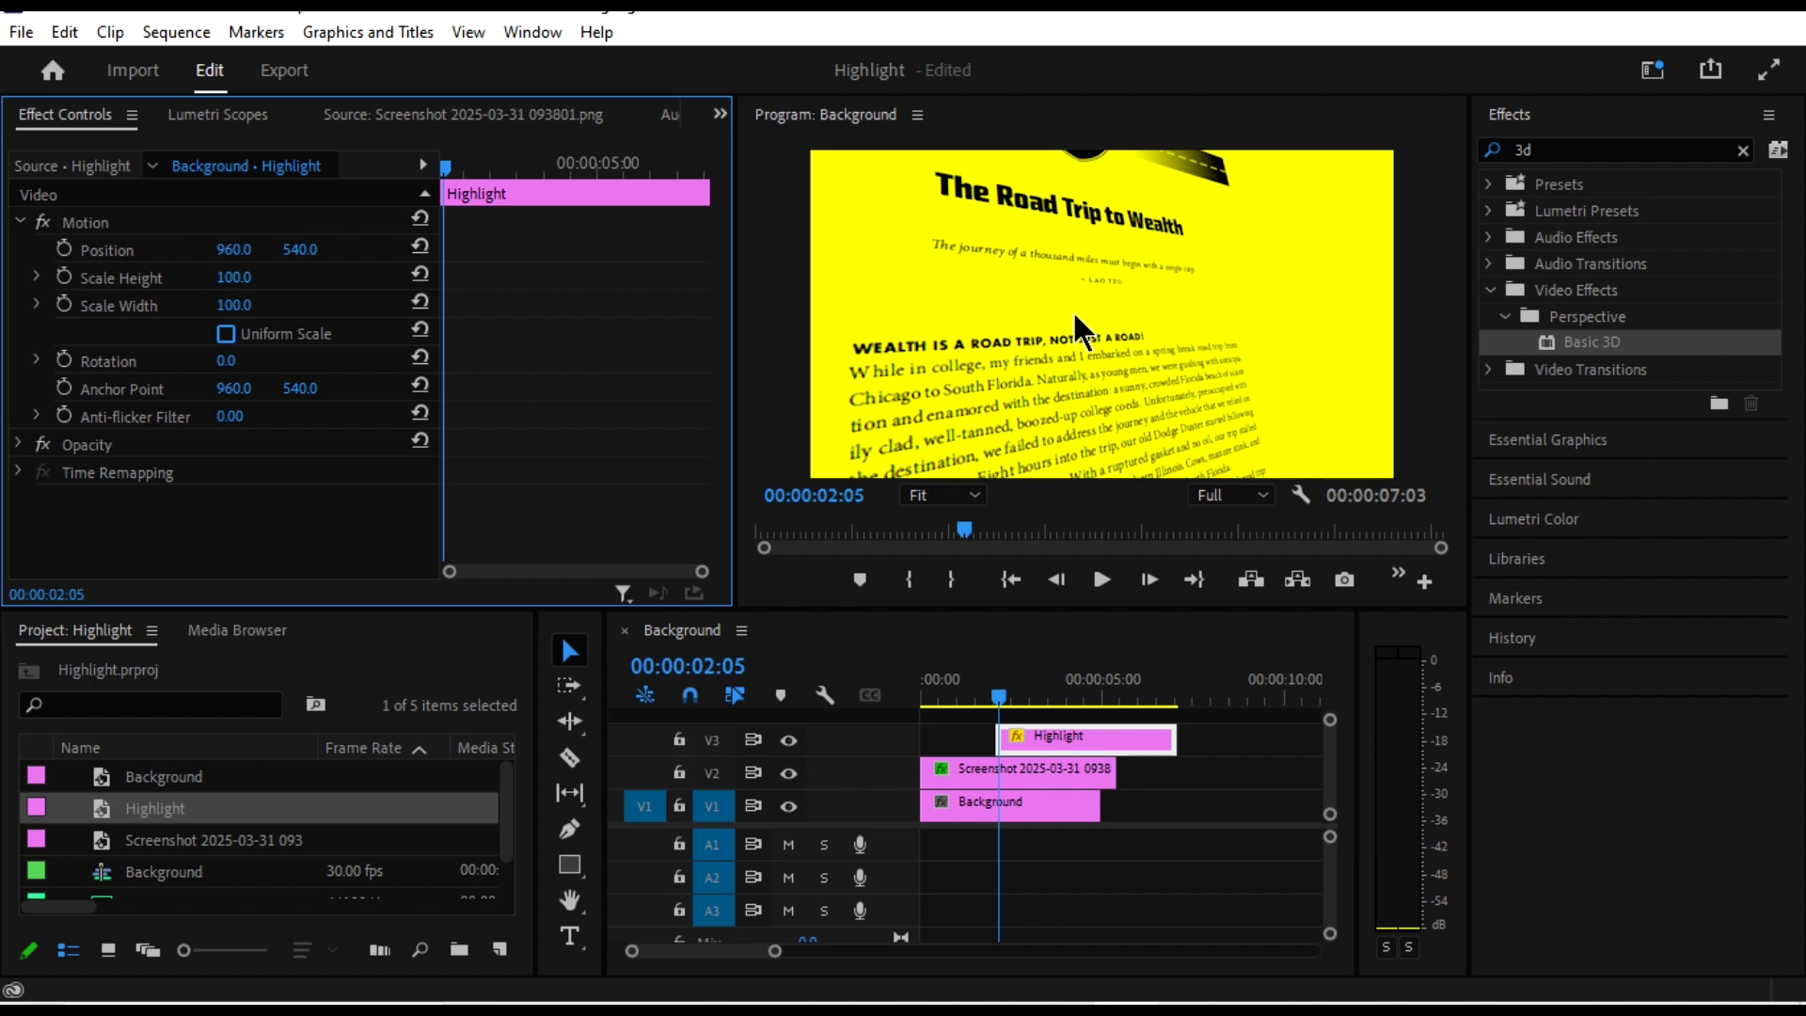
pyautogui.click(979, 496)
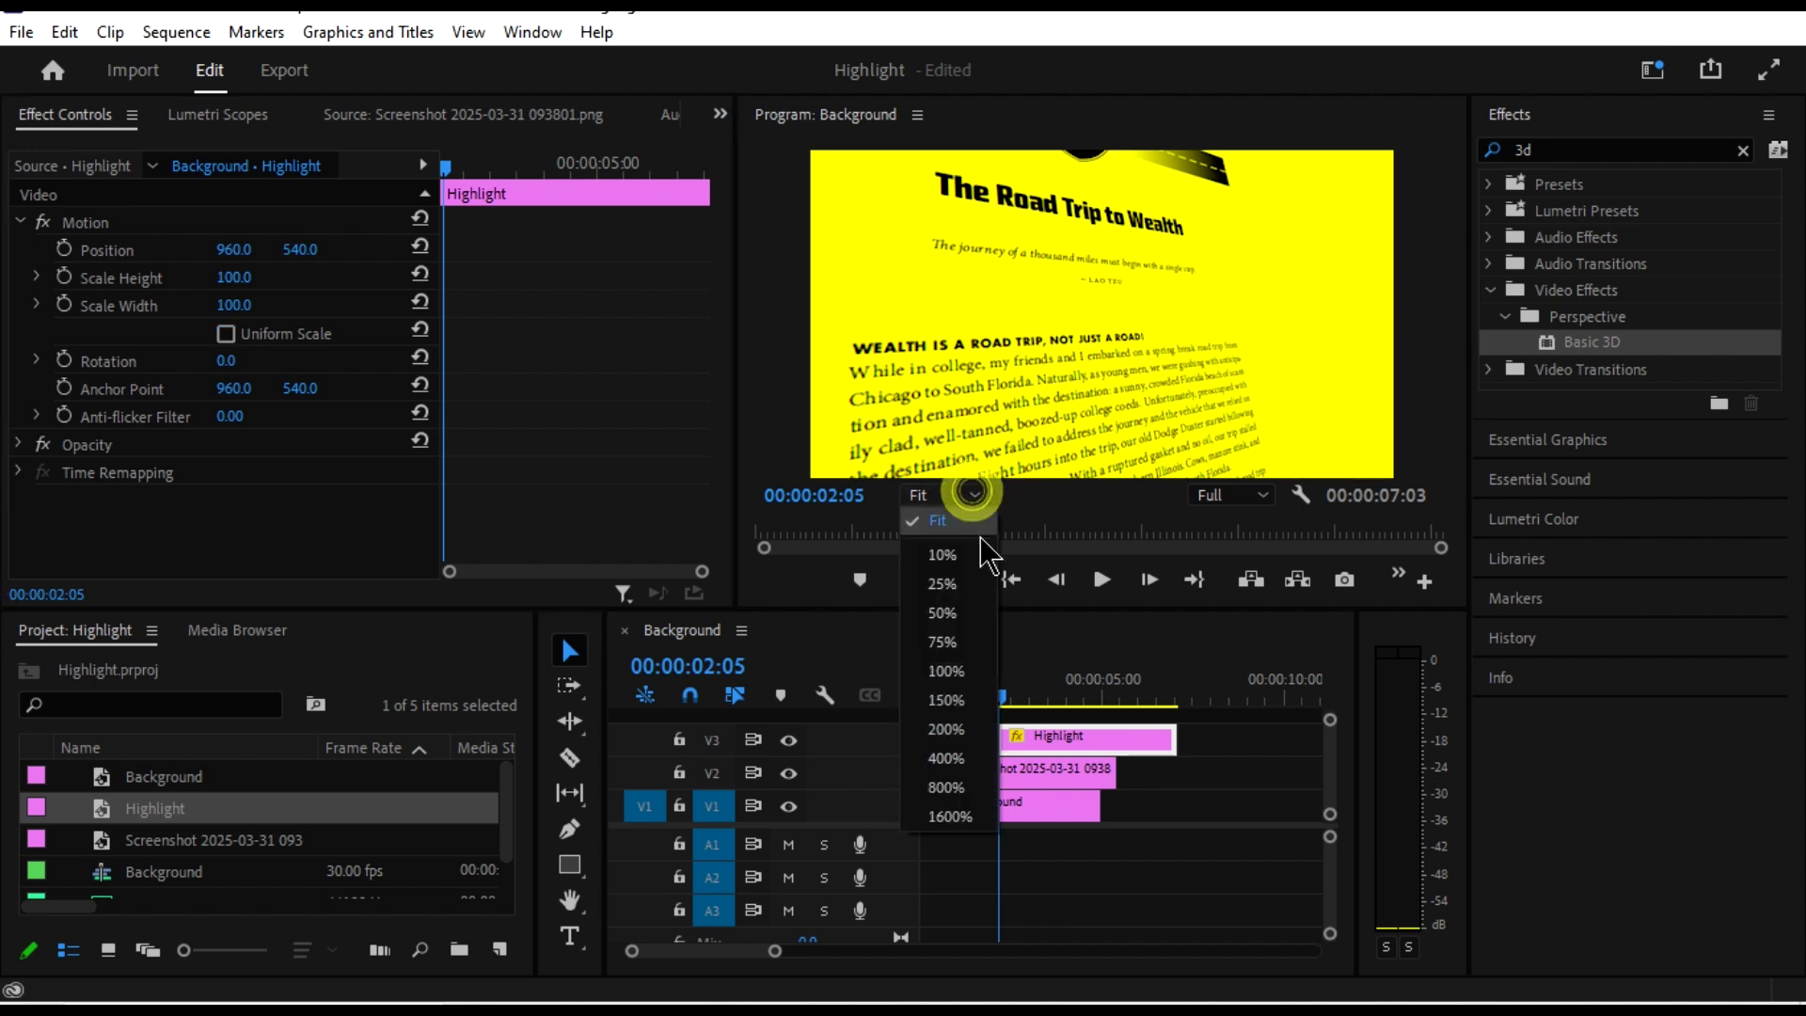
# Zoom the preview out to 10% and squash the highlight's height down to a thin strip.
pyautogui.click(965, 562)
pyautogui.click(1119, 329)
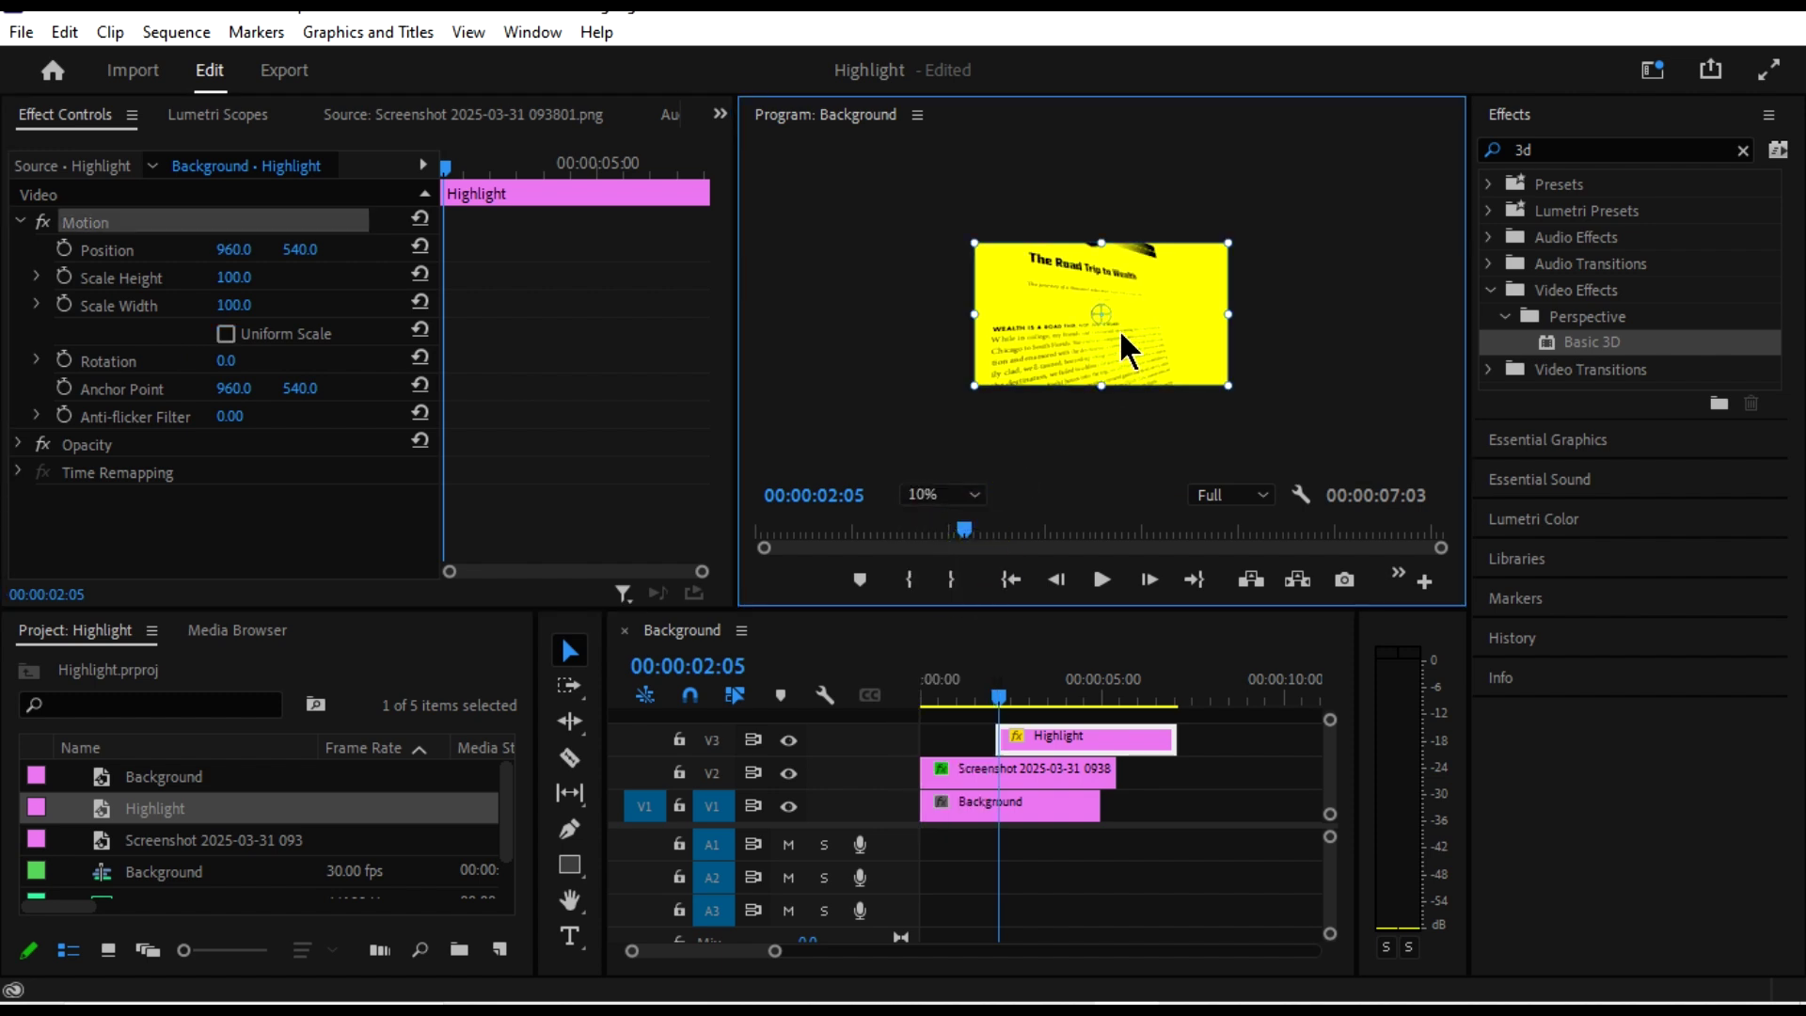
pyautogui.moveTo(1101, 244); pyautogui.dragTo(1099, 304)
pyautogui.click(978, 496)
pyautogui.click(948, 529)
# Fit the highlight over the heading line at width 56.9 and rotate it to -2°.
pyautogui.moveTo(1133, 320); pyautogui.dragTo(1107, 332)
pyautogui.moveTo(1362, 330); pyautogui.dragTo(1301, 335)
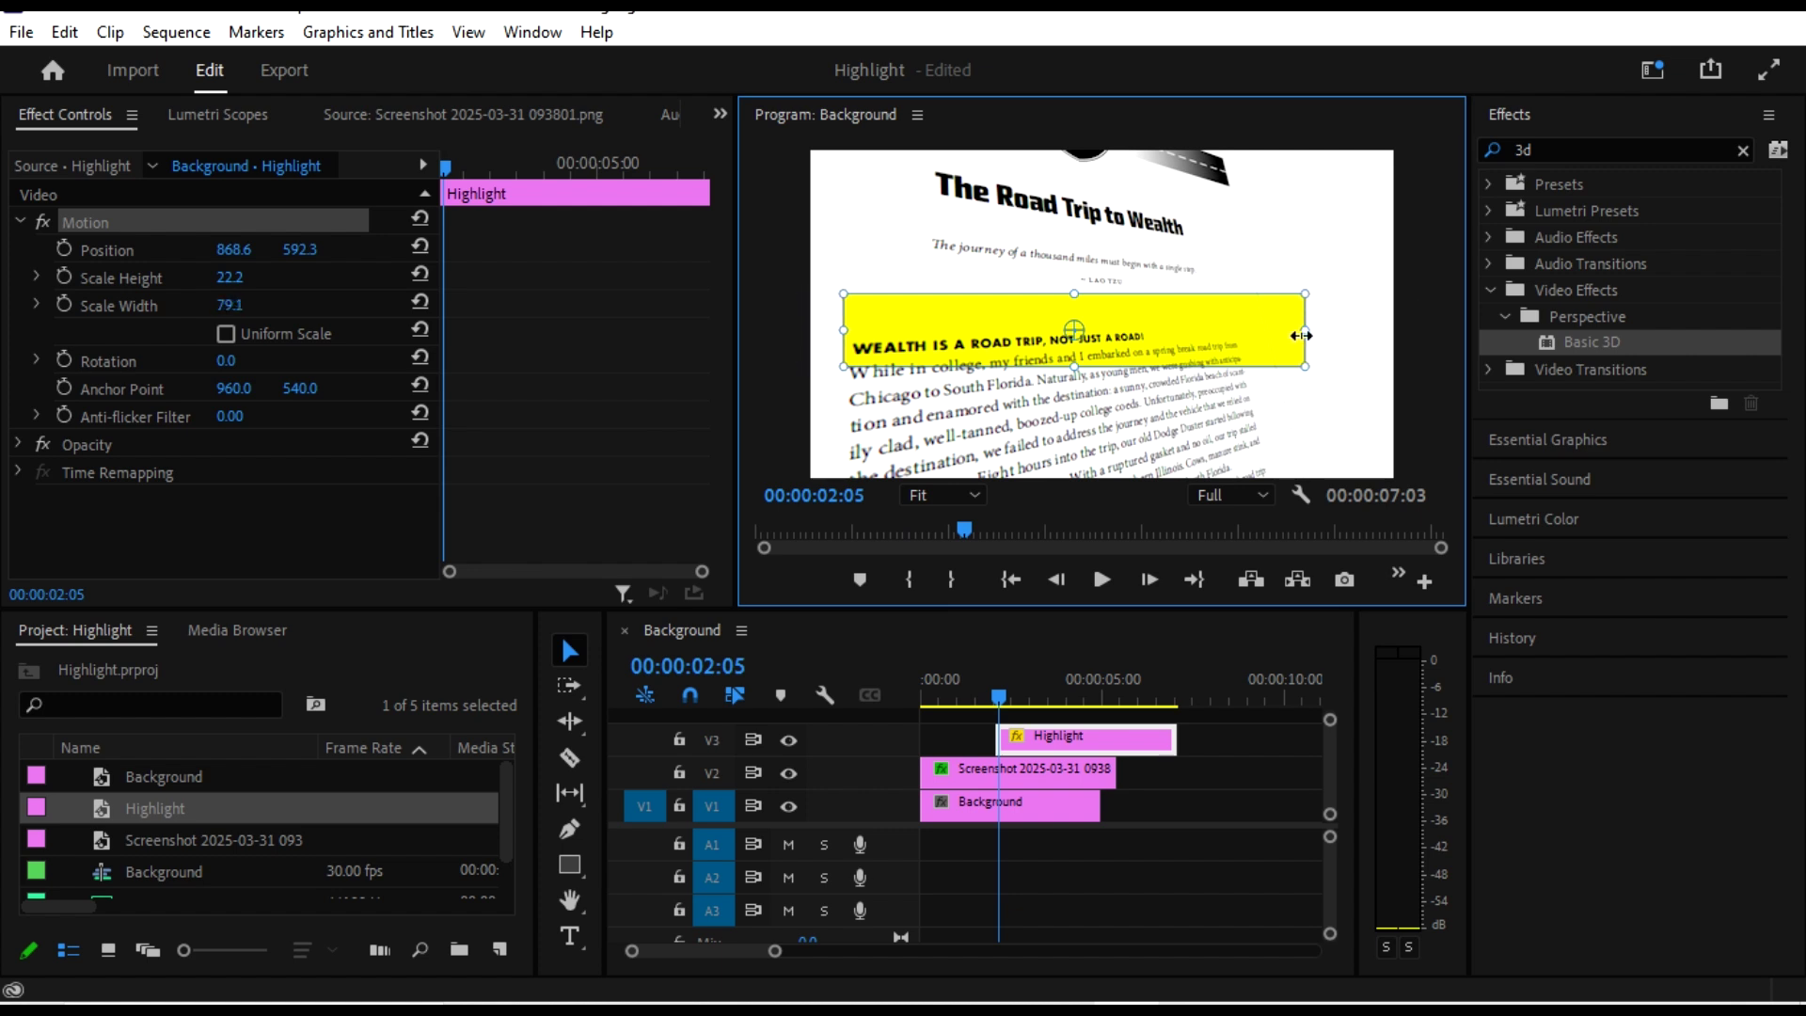
pyautogui.moveTo(1172, 333); pyautogui.dragTo(1104, 335)
pyautogui.moveTo(1262, 331); pyautogui.dragTo(1216, 333)
pyautogui.moveTo(1031, 299); pyautogui.dragTo(1021, 323)
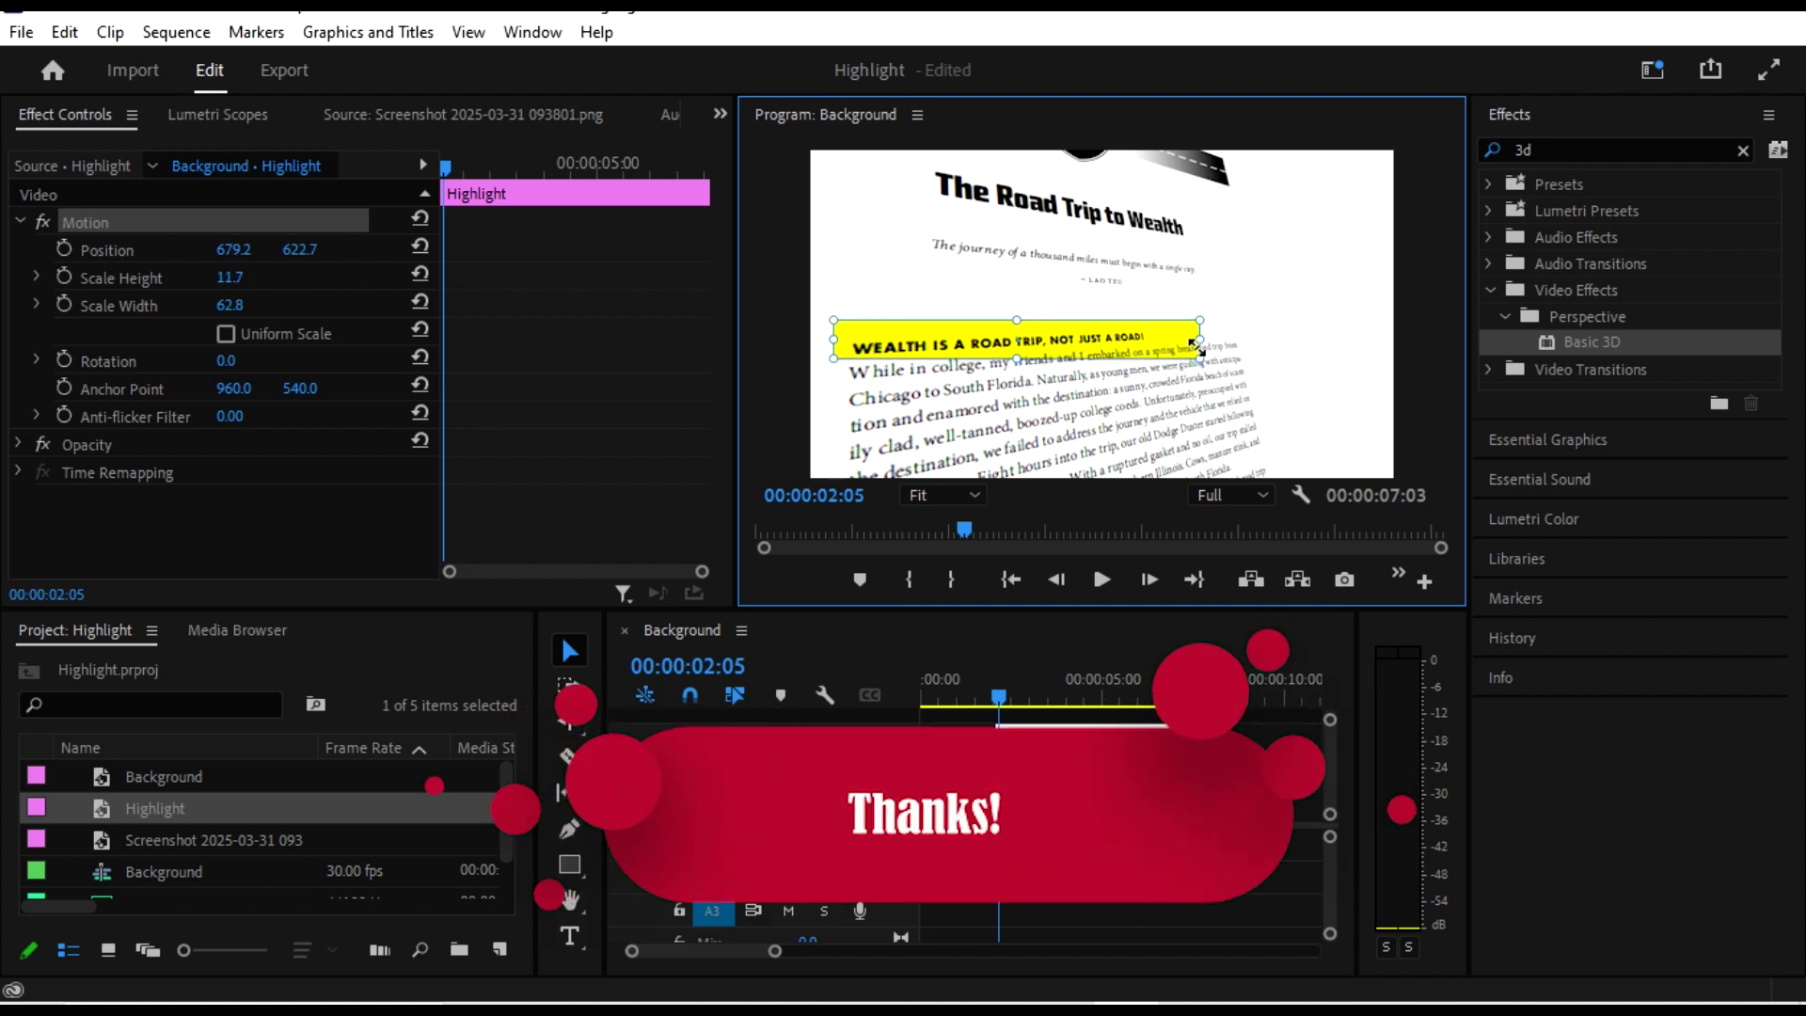
pyautogui.moveTo(1189, 343); pyautogui.dragTo(1181, 342)
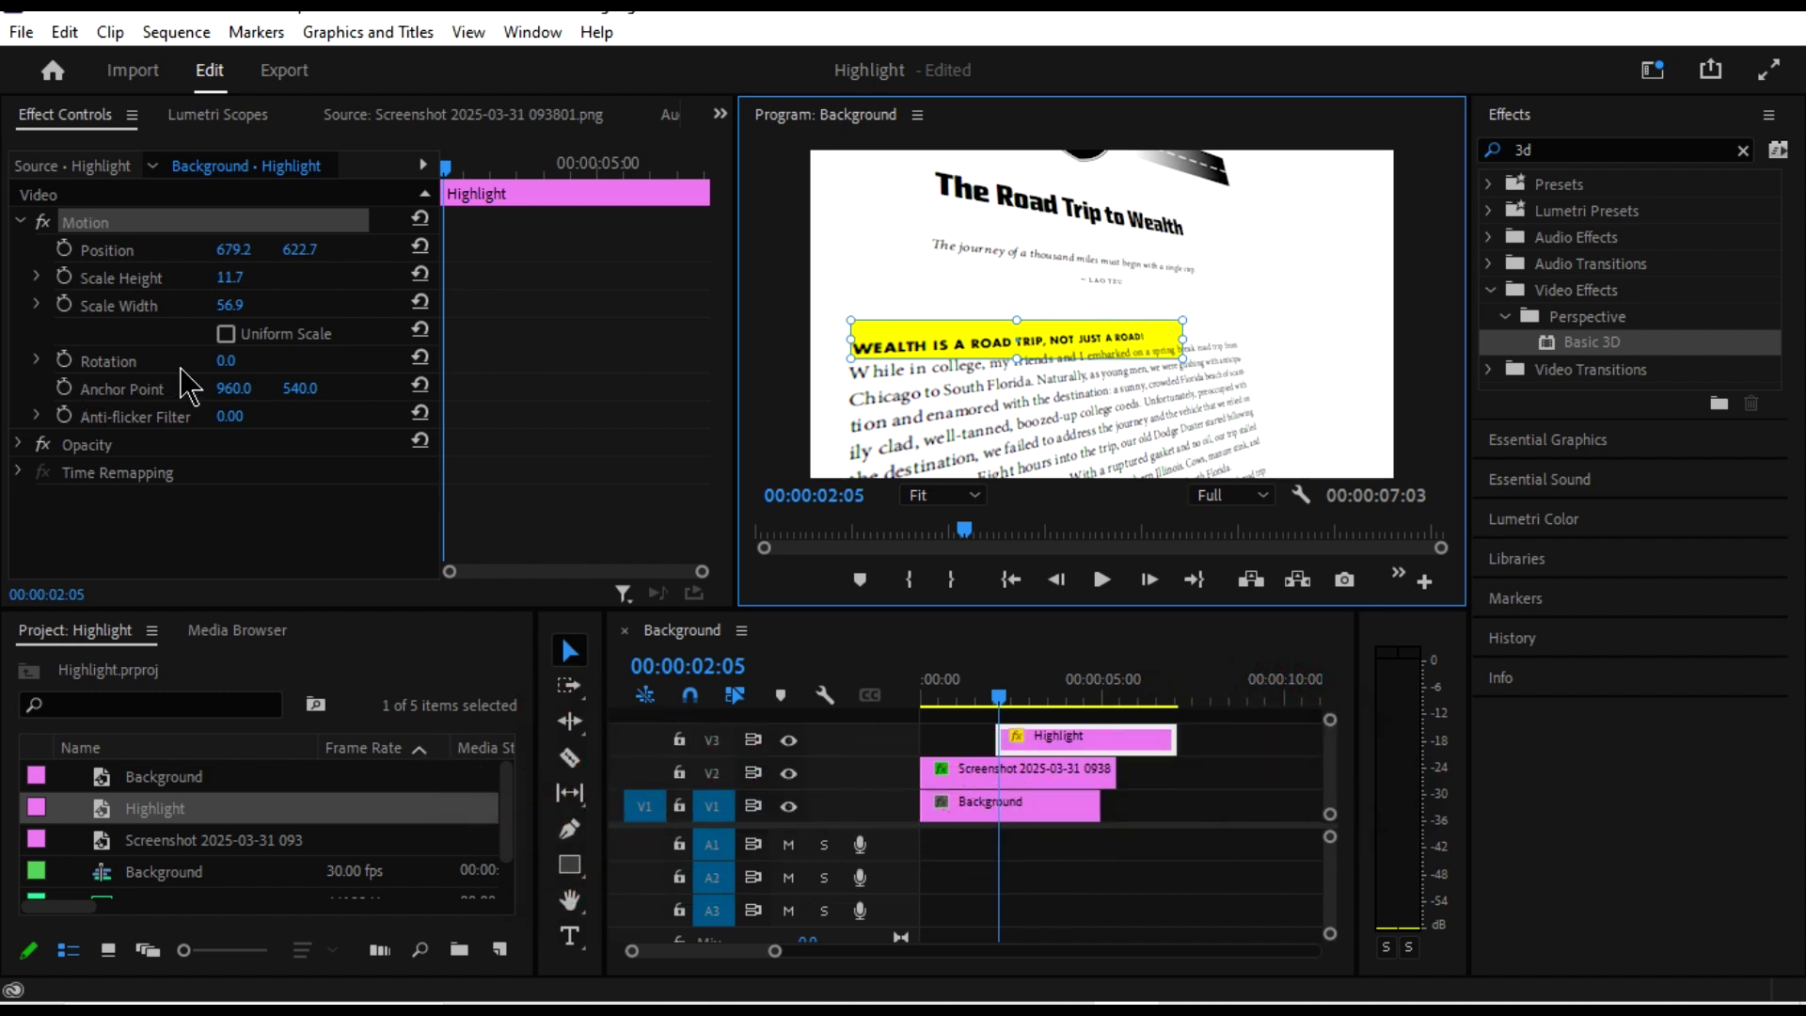
pyautogui.moveTo(218, 366)
pyautogui.mouseDown()
pyautogui.moveTo(233, 367)
pyautogui.moveTo(218, 367)
pyautogui.mouseUp()
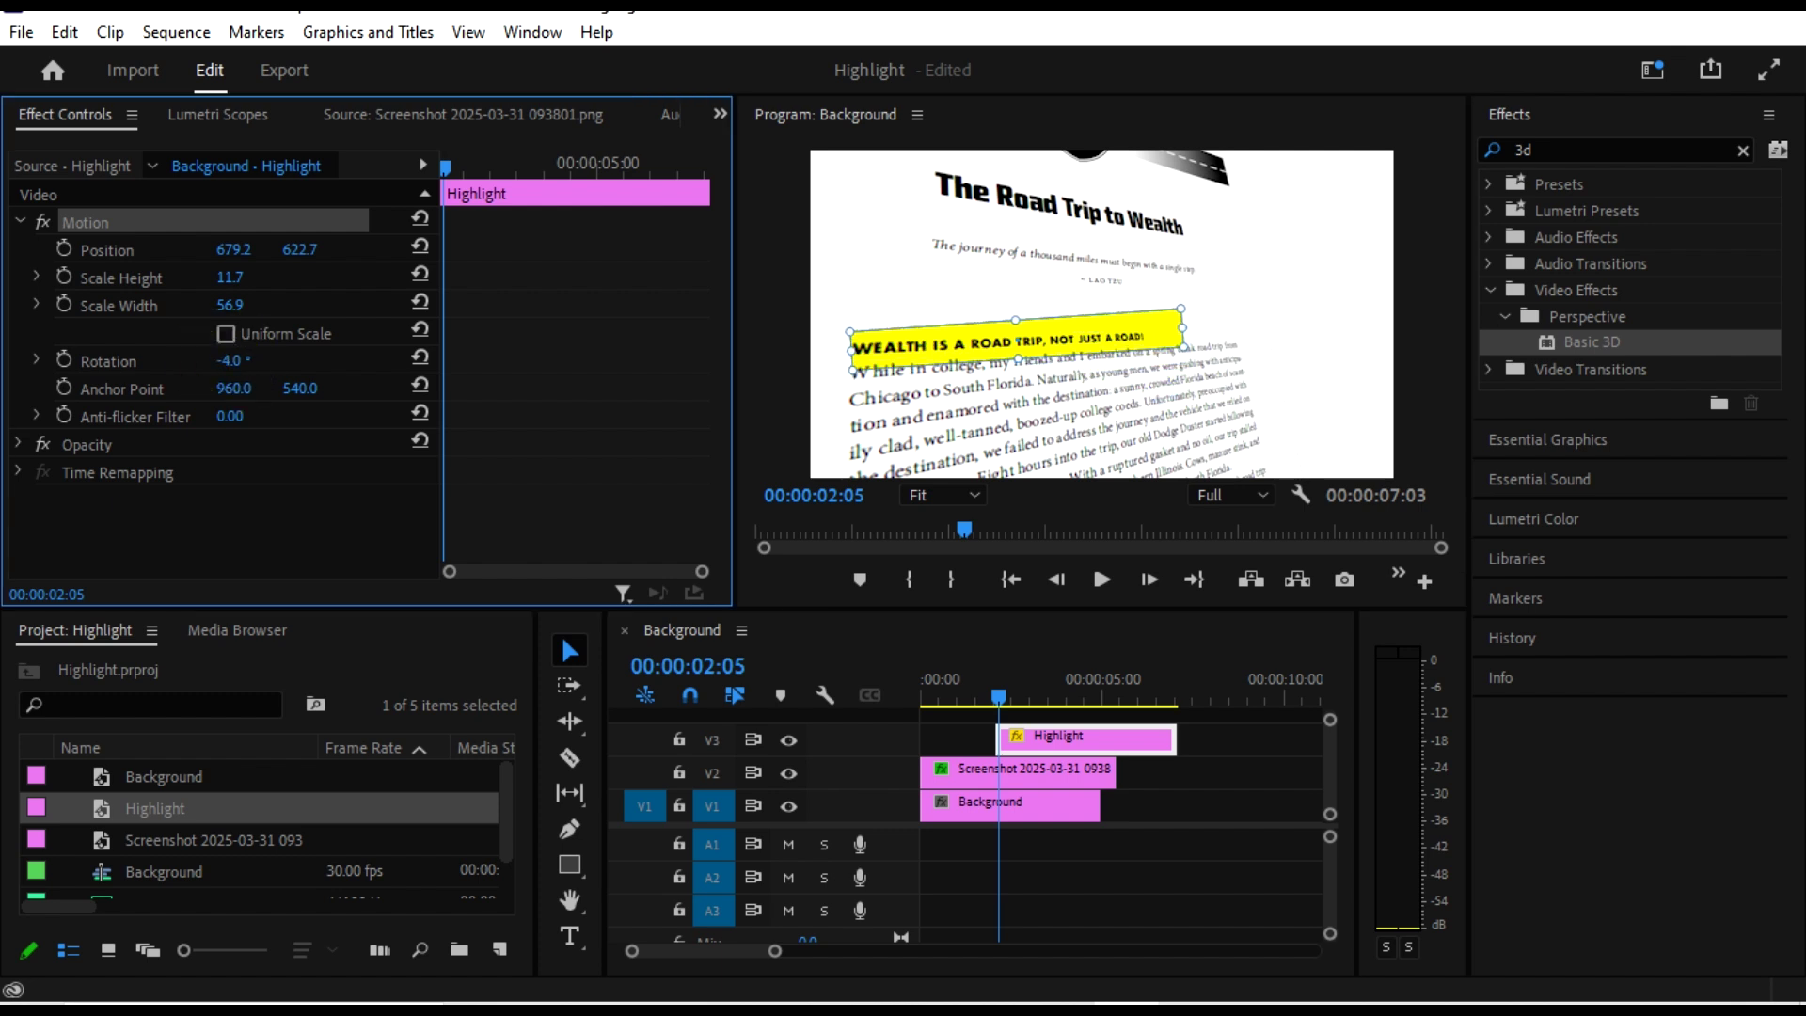
pyautogui.moveTo(928, 342); pyautogui.dragTo(891, 345)
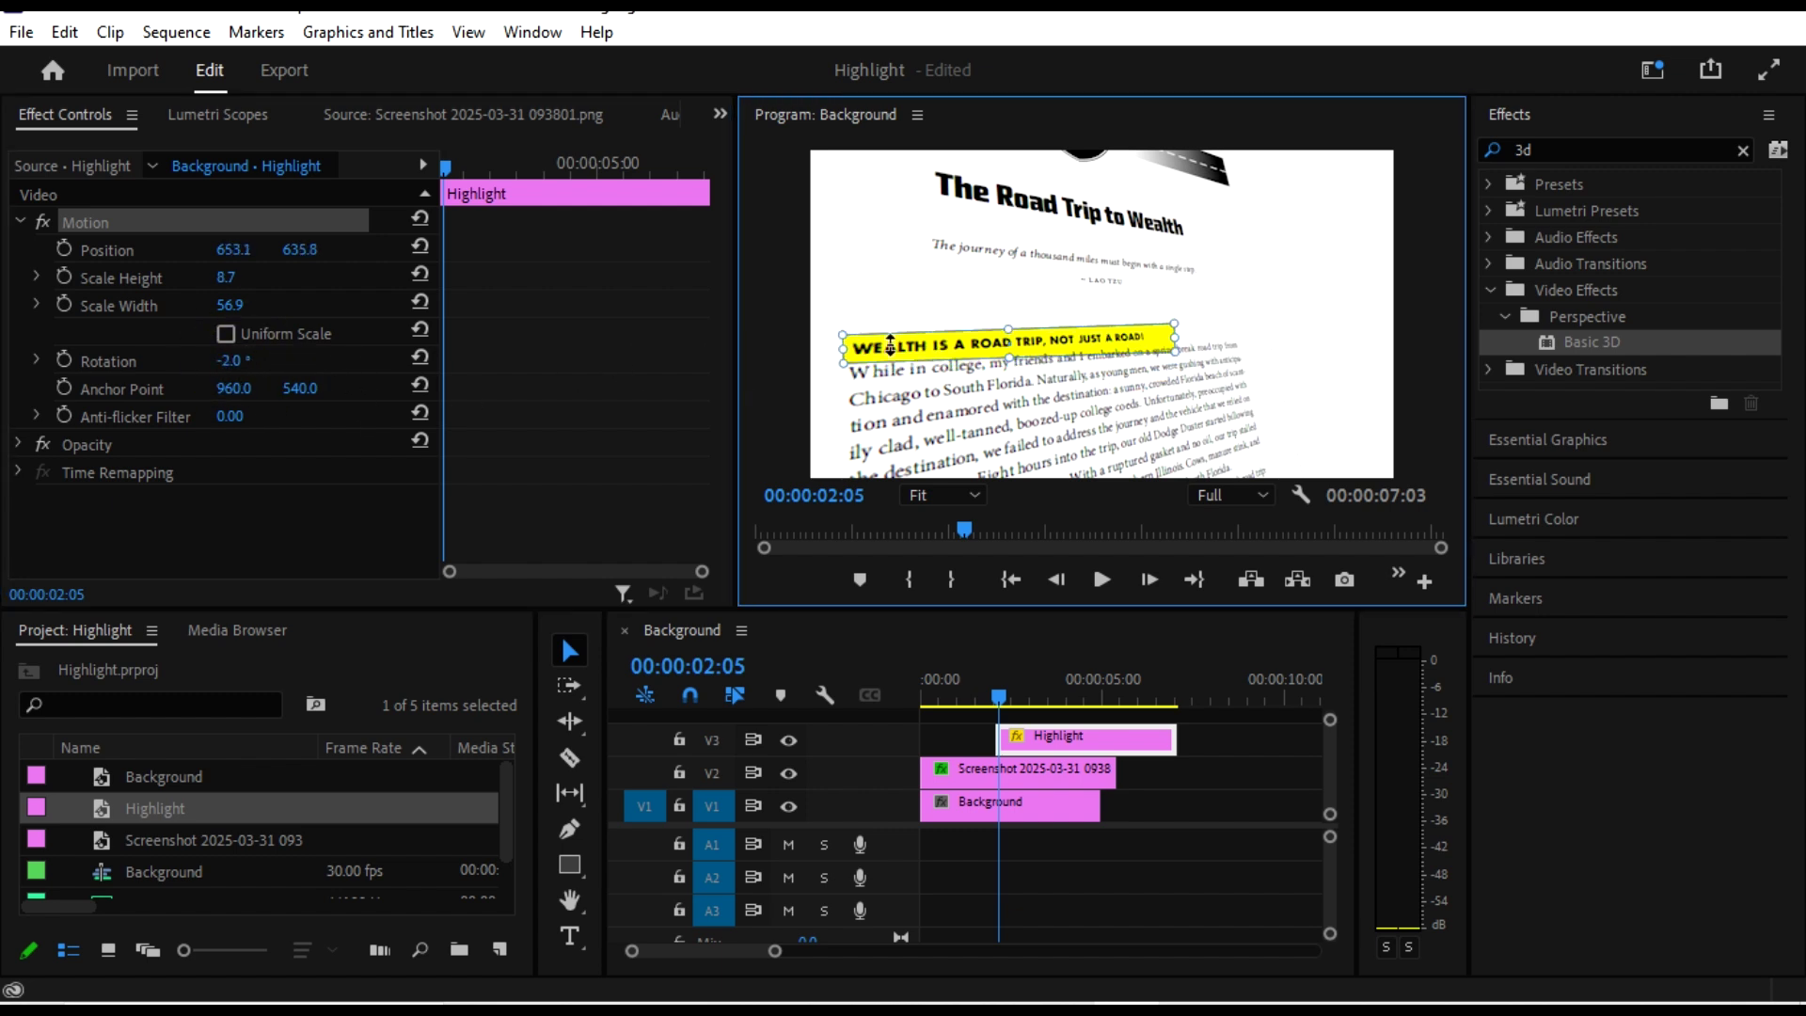
# Search effects for 'rough' and apply Roughen Edges to the Highlight clip.
pyautogui.click(23, 223)
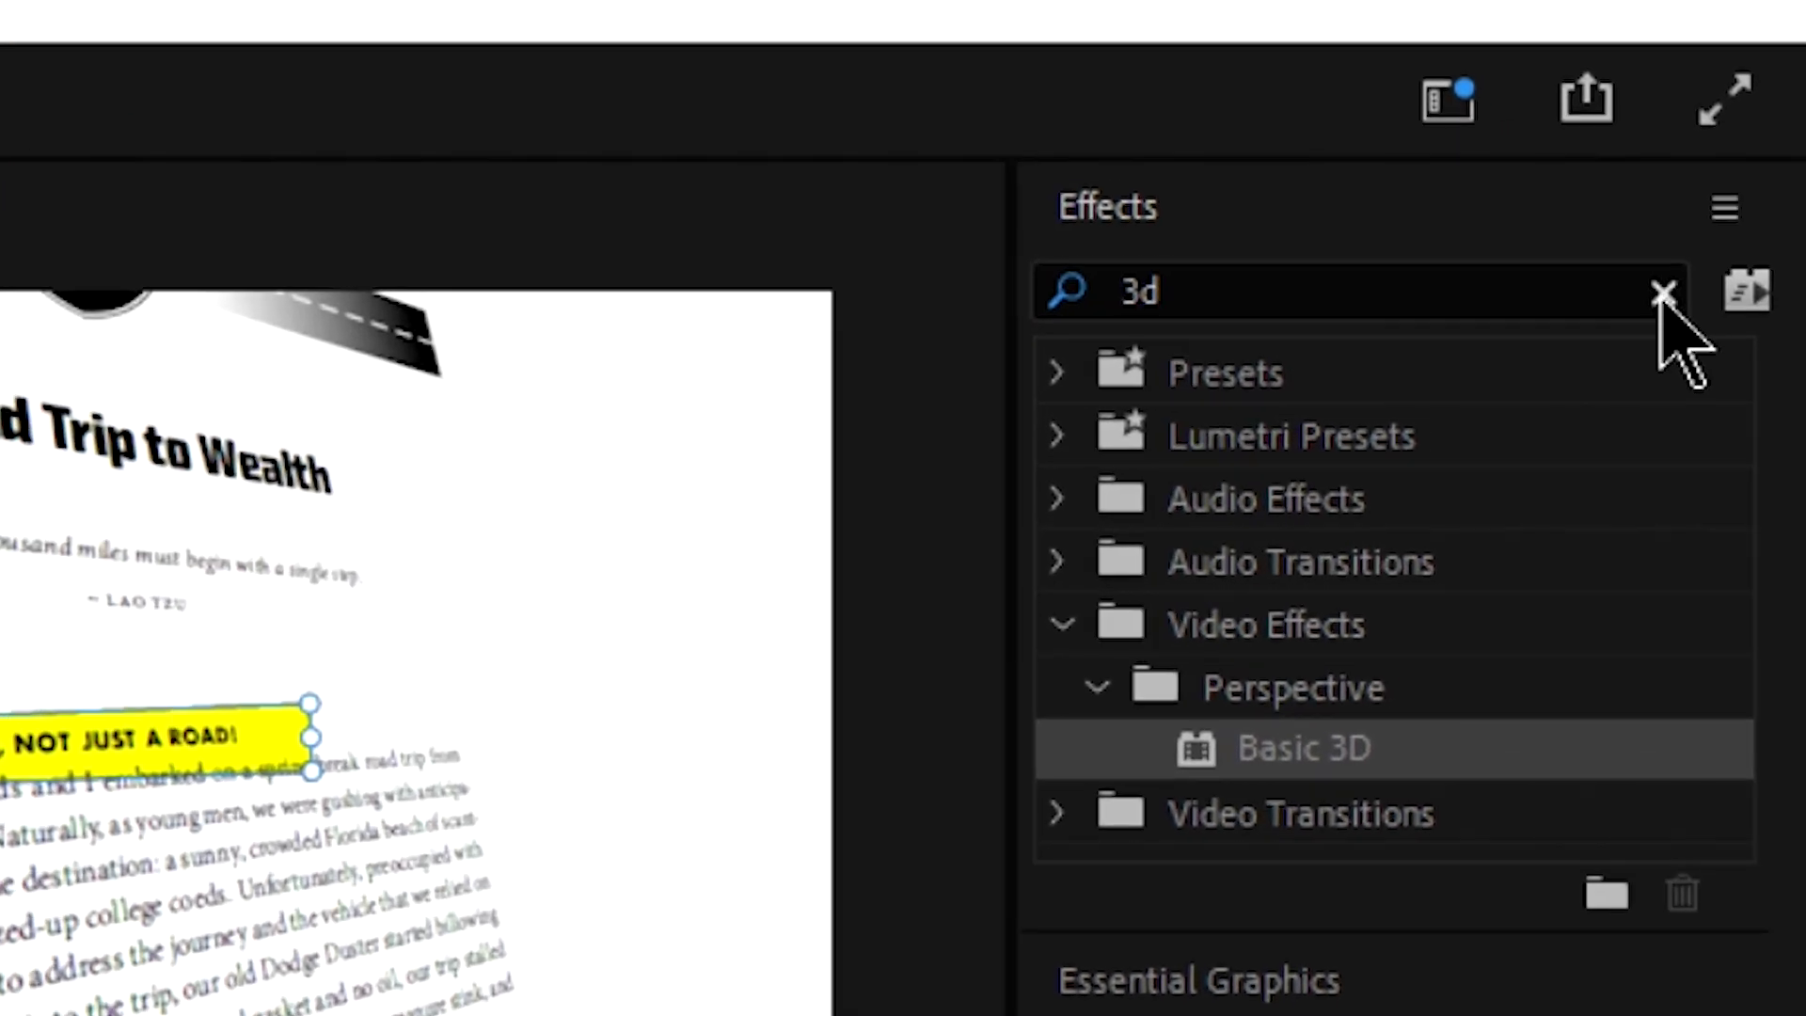
pyautogui.click(1663, 292)
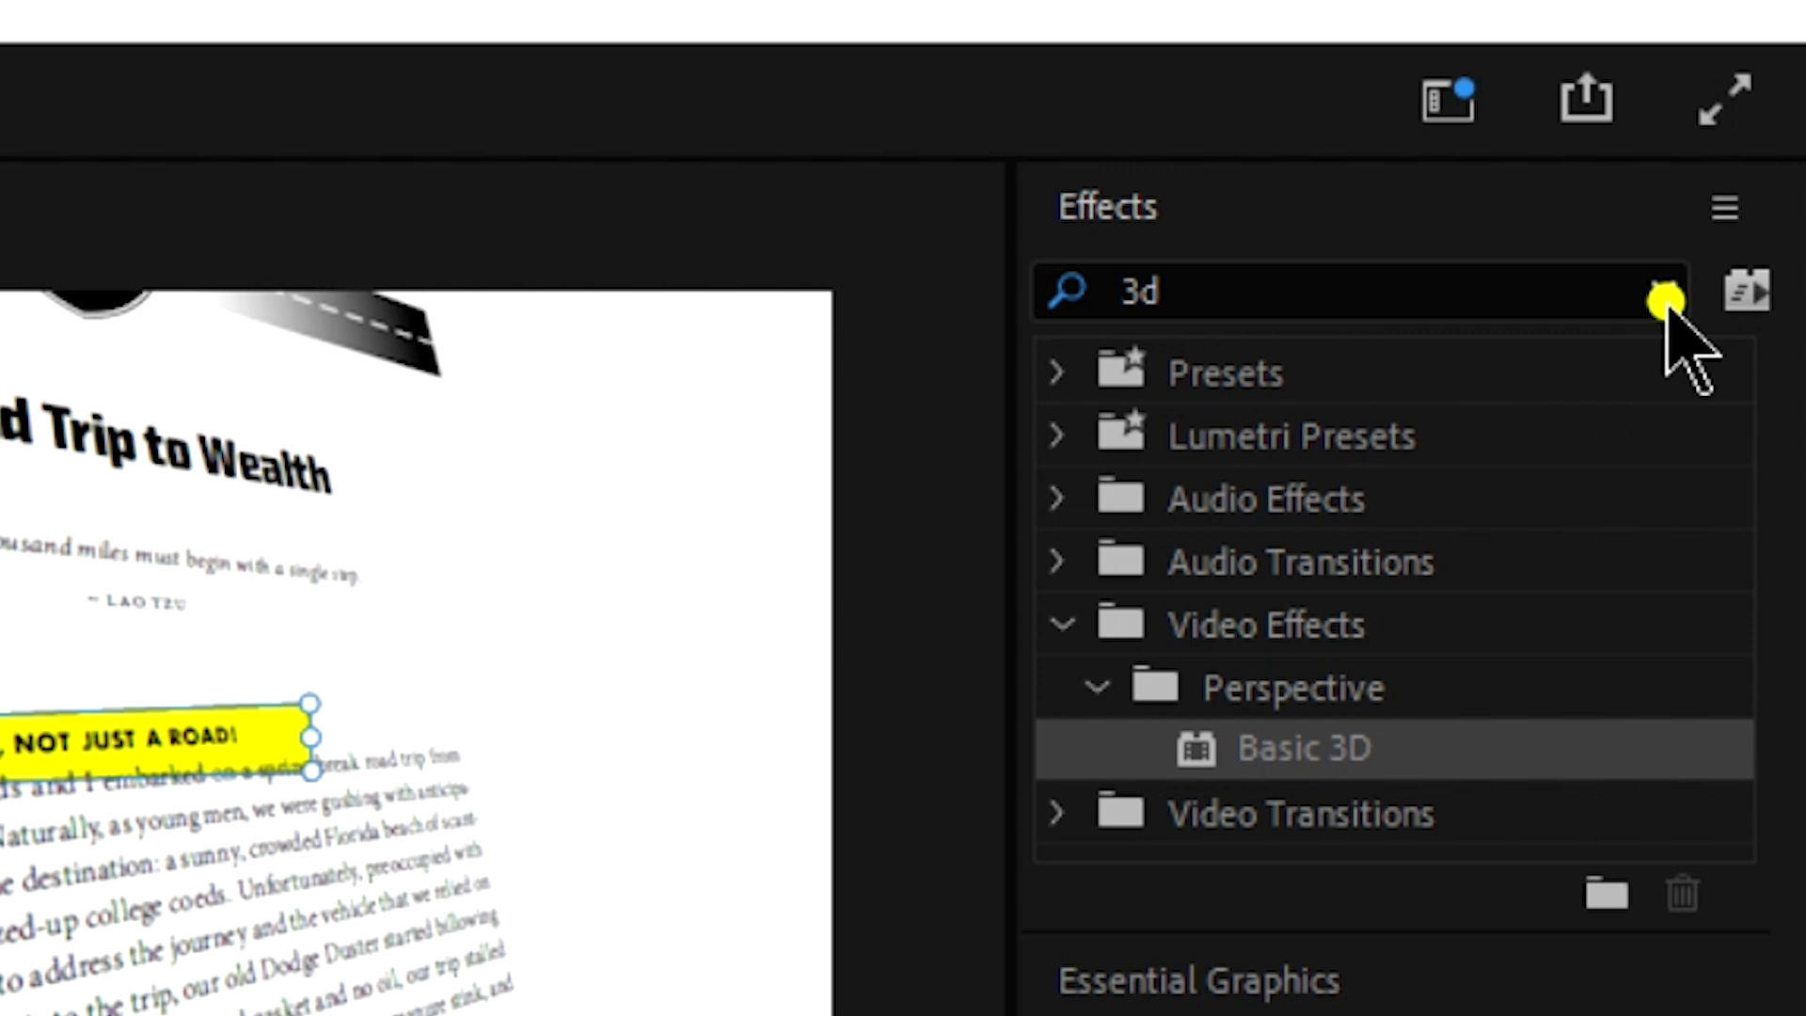
pyautogui.click(1431, 294)
pyautogui.write('rough')
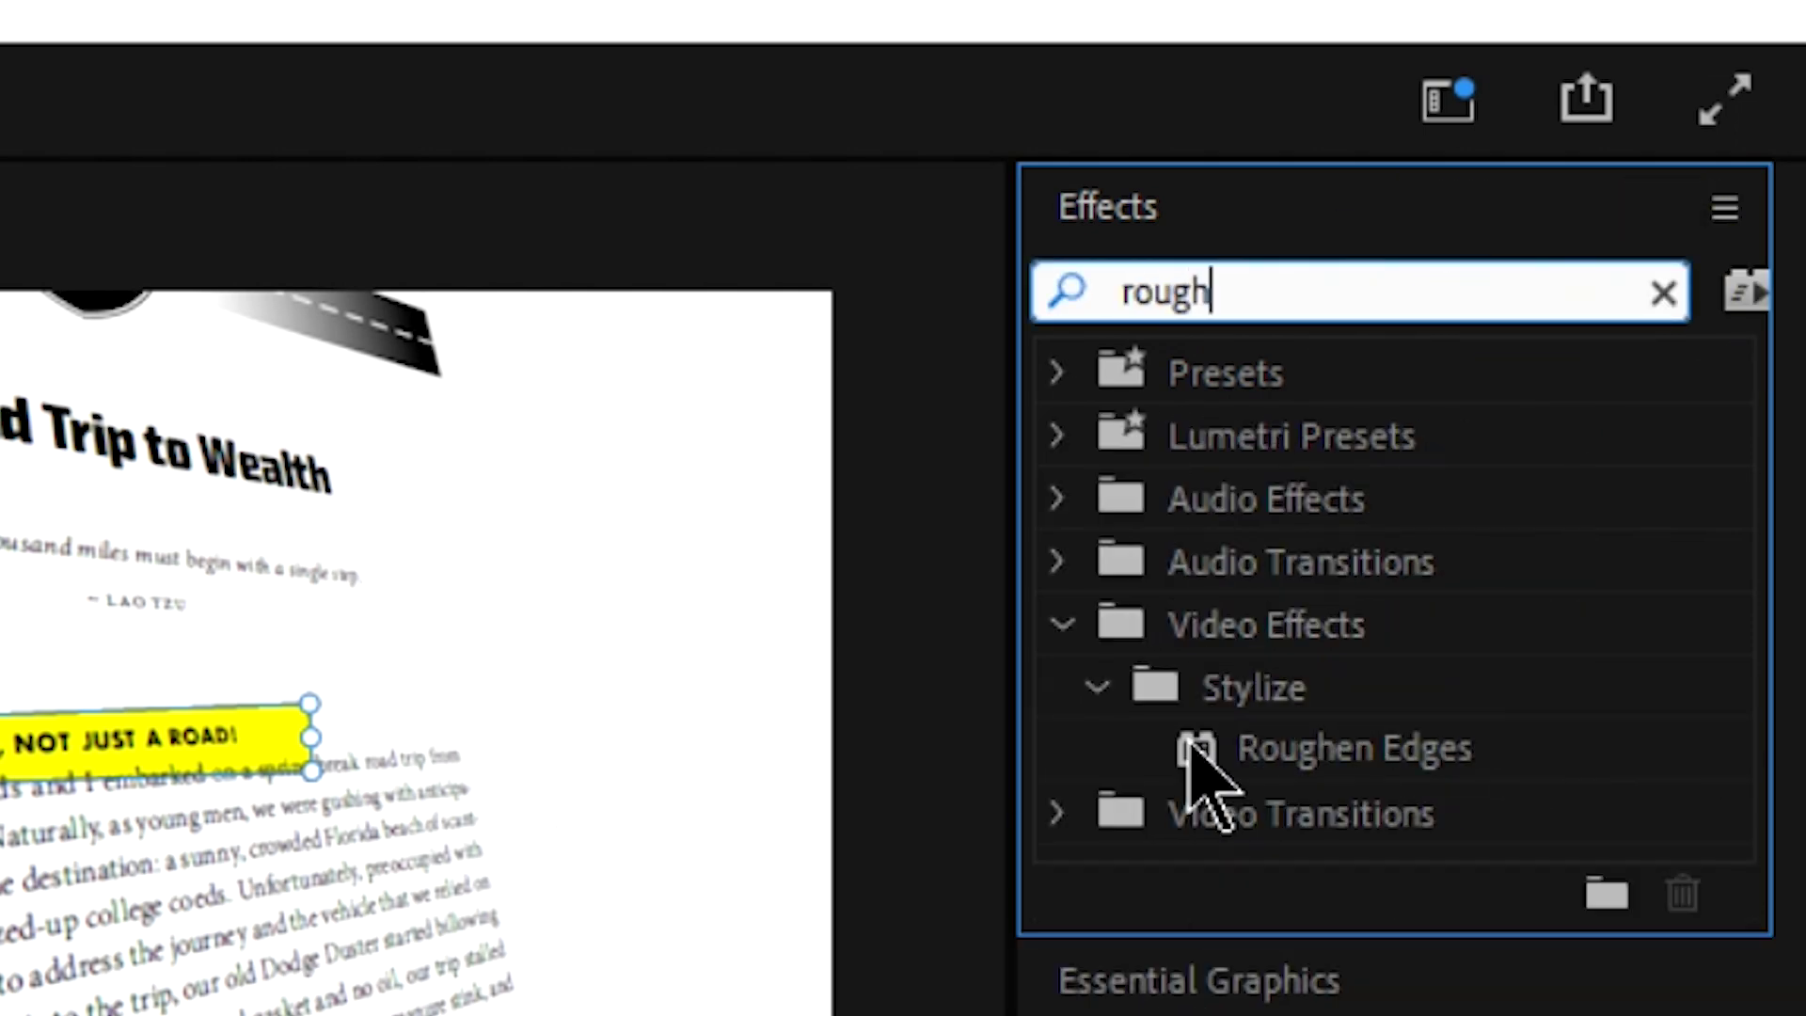
pyautogui.click(1352, 752)
pyautogui.moveTo(1355, 752); pyautogui.dragTo(965, 846)
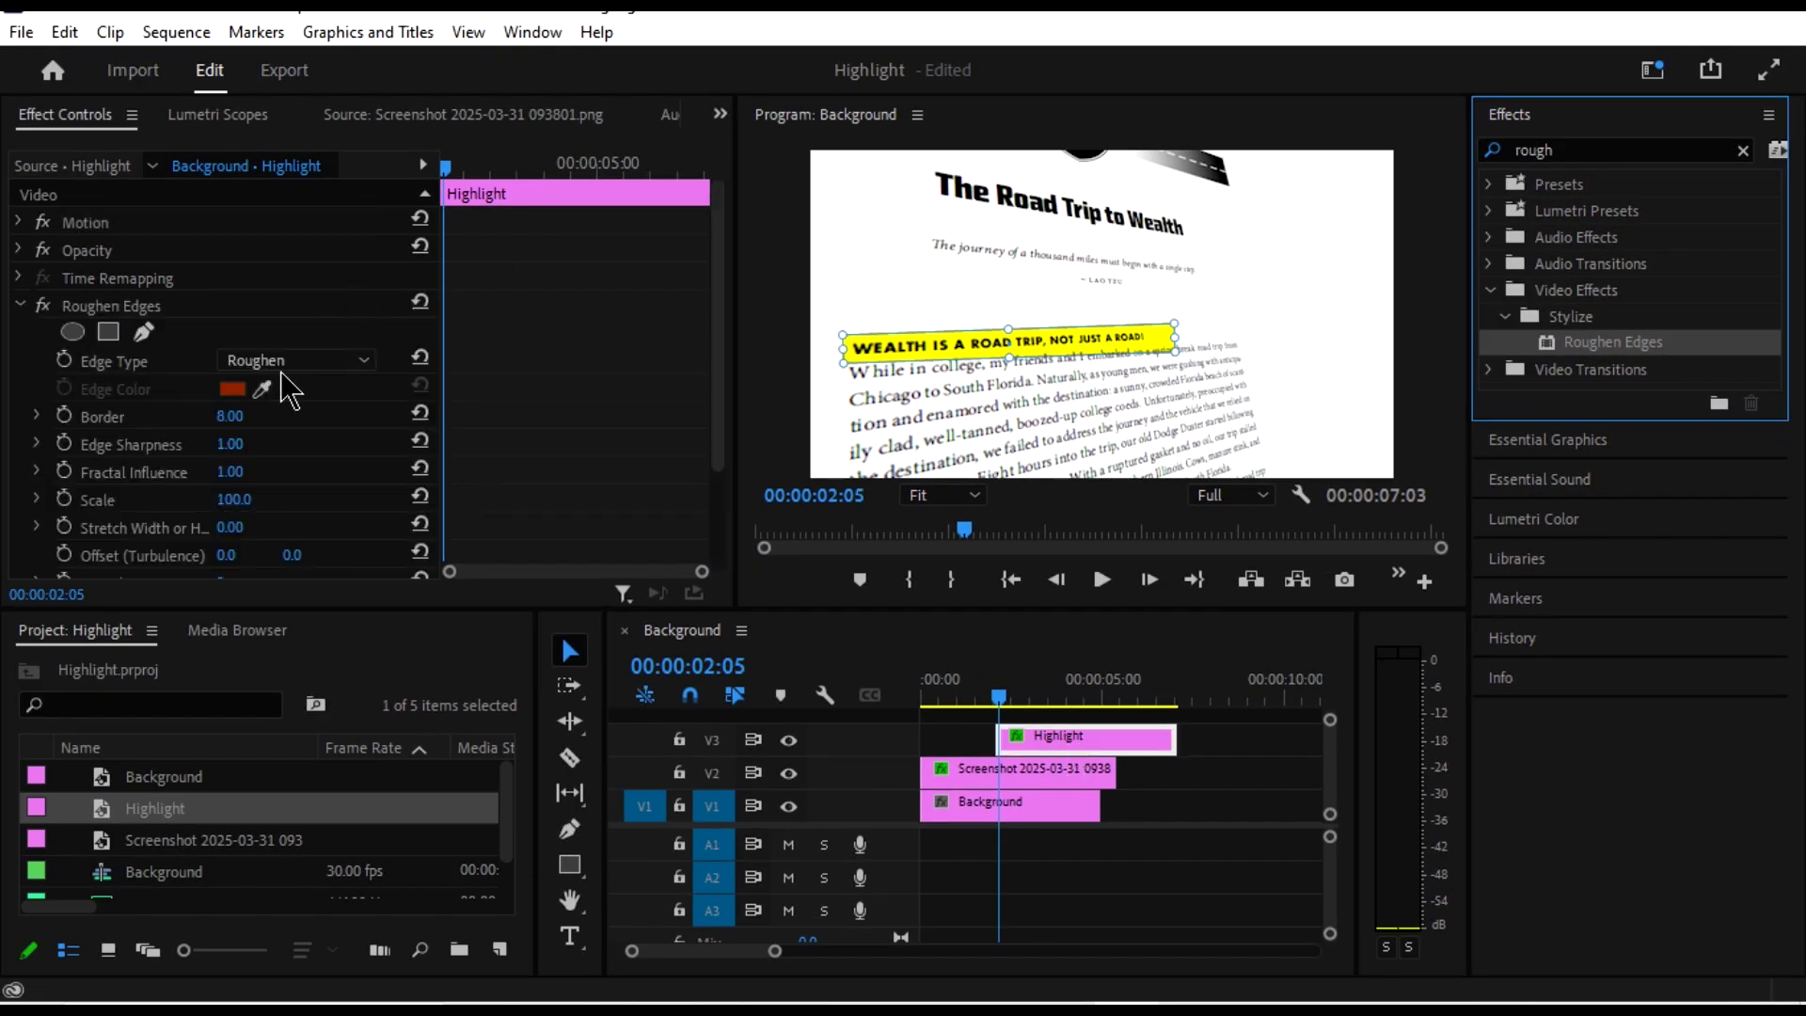
# Set the Roughen Edges Border to 500.
pyautogui.scroll(-3, 184, 419)
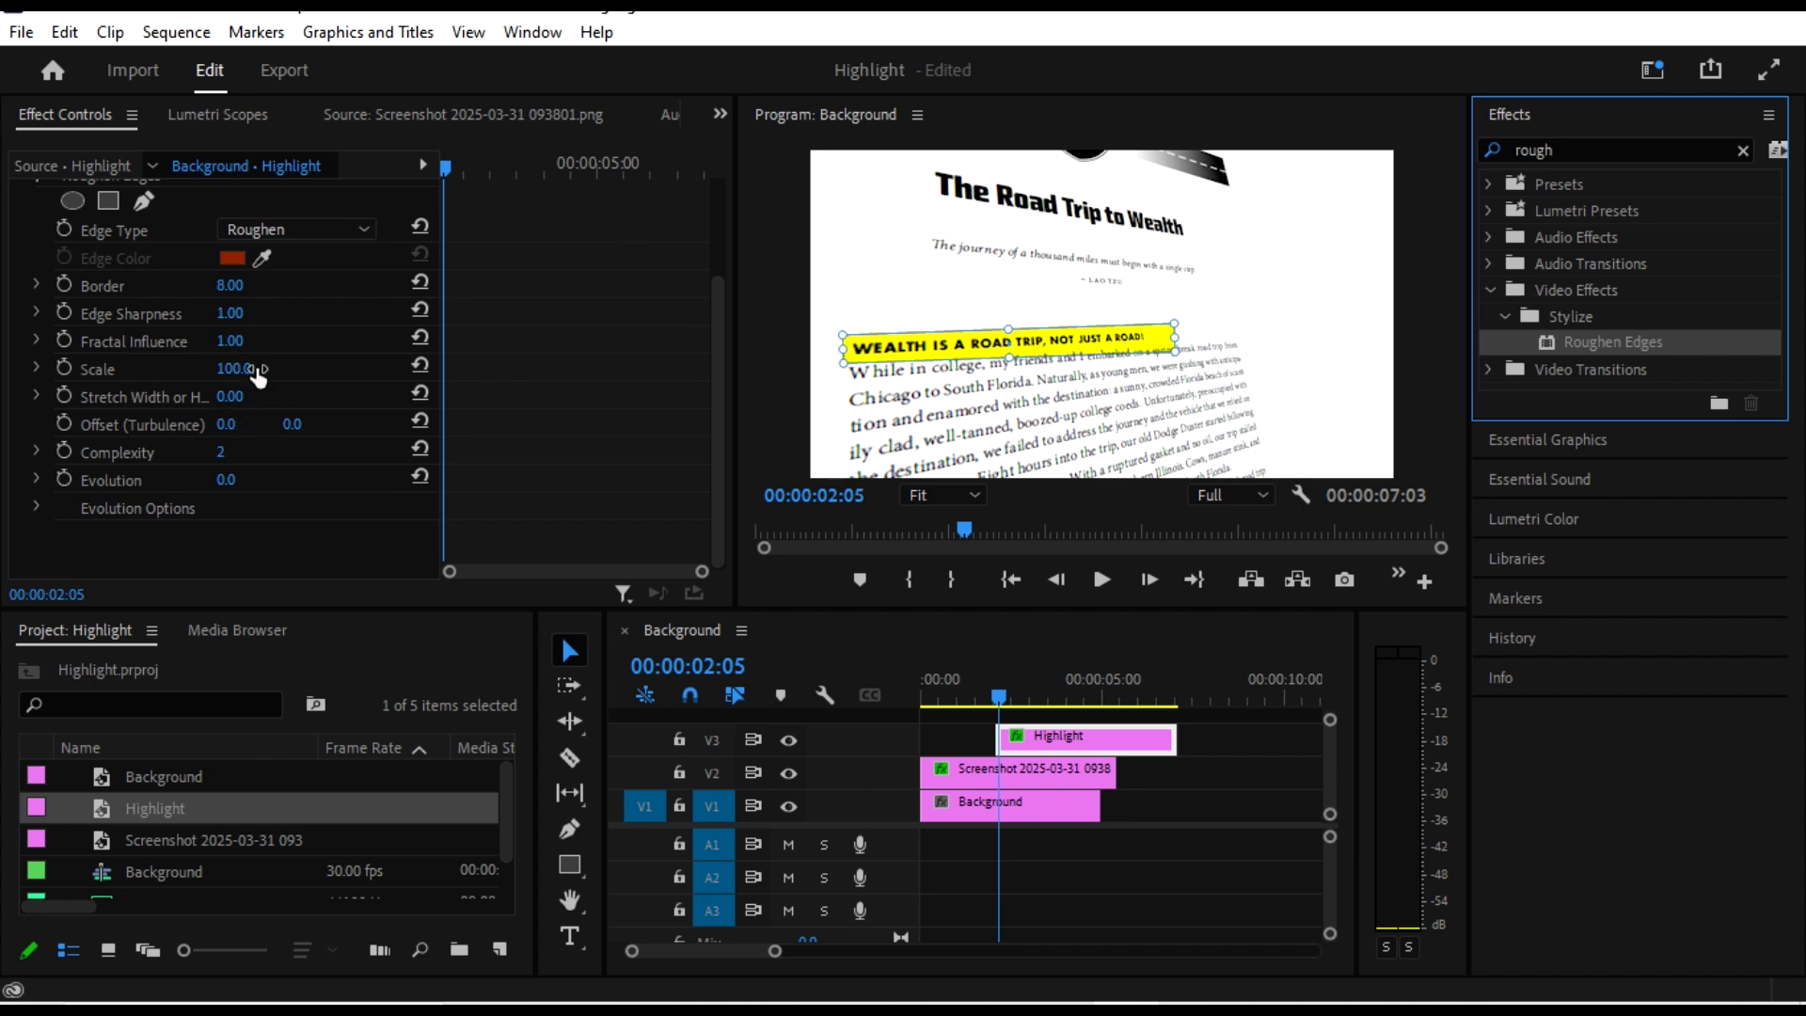
pyautogui.scroll(1, 258, 376)
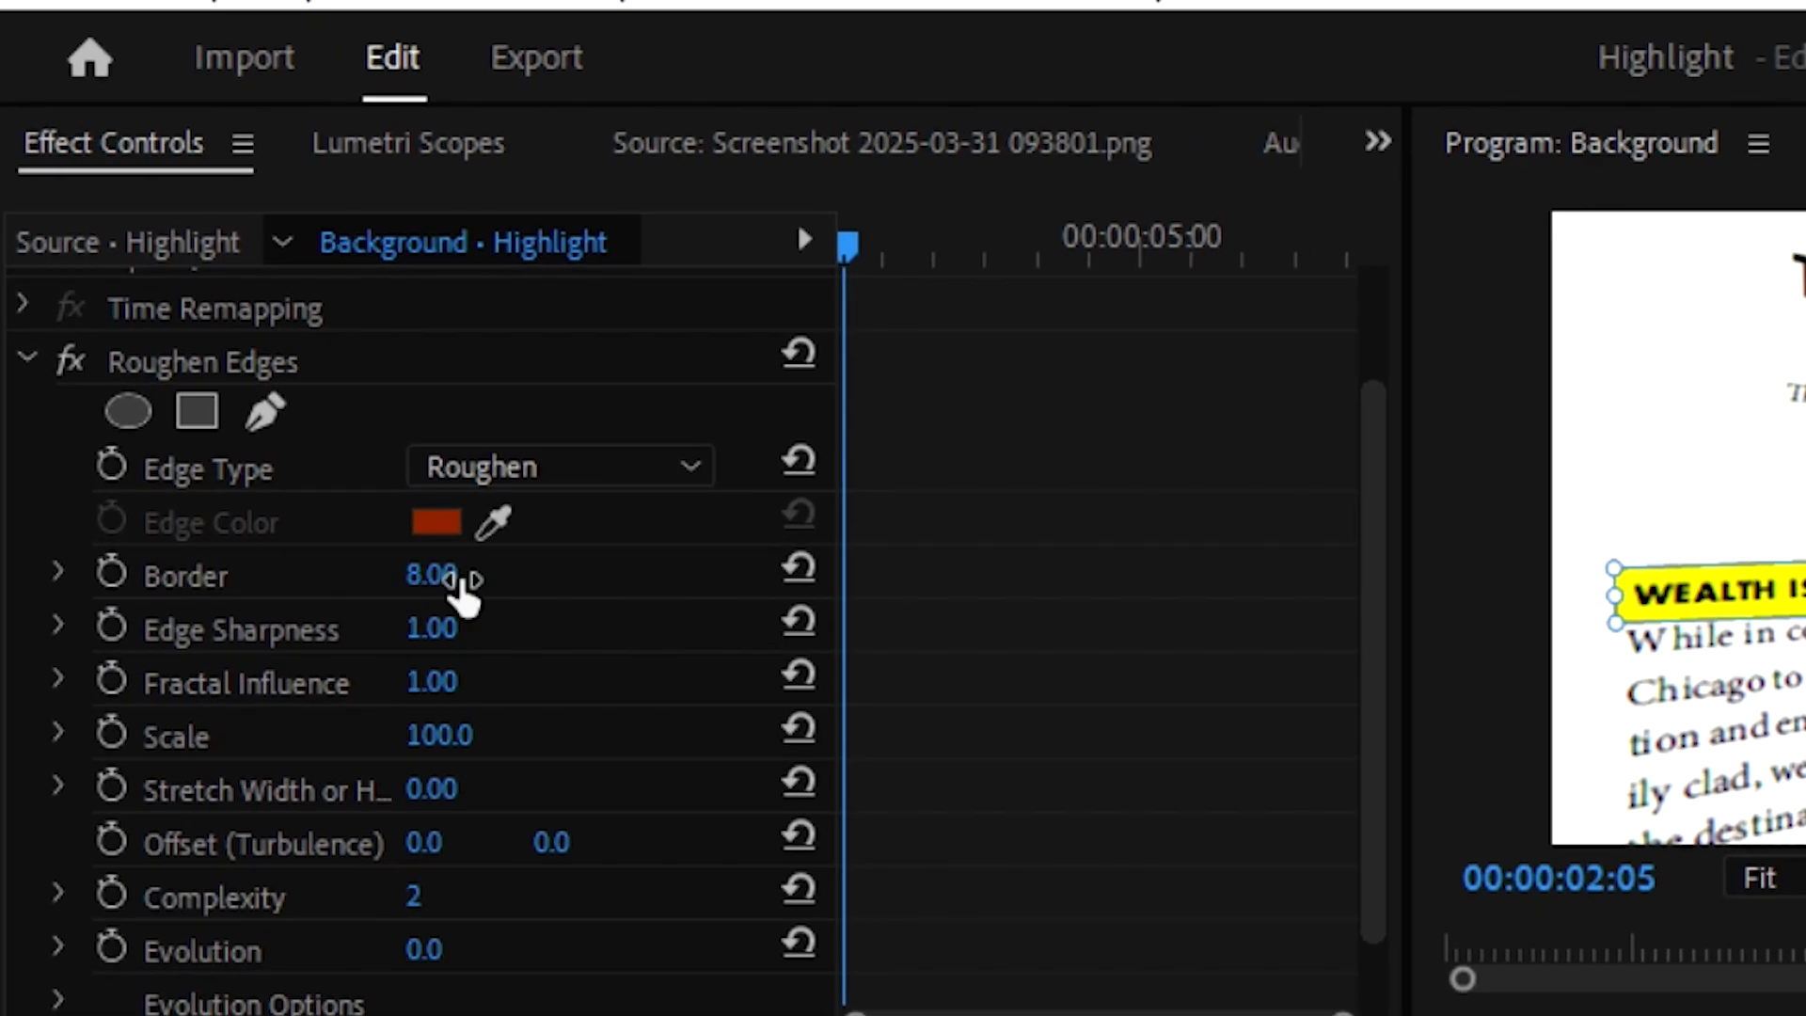
pyautogui.click(232, 337)
pyautogui.write('80')
pyautogui.press('Return')
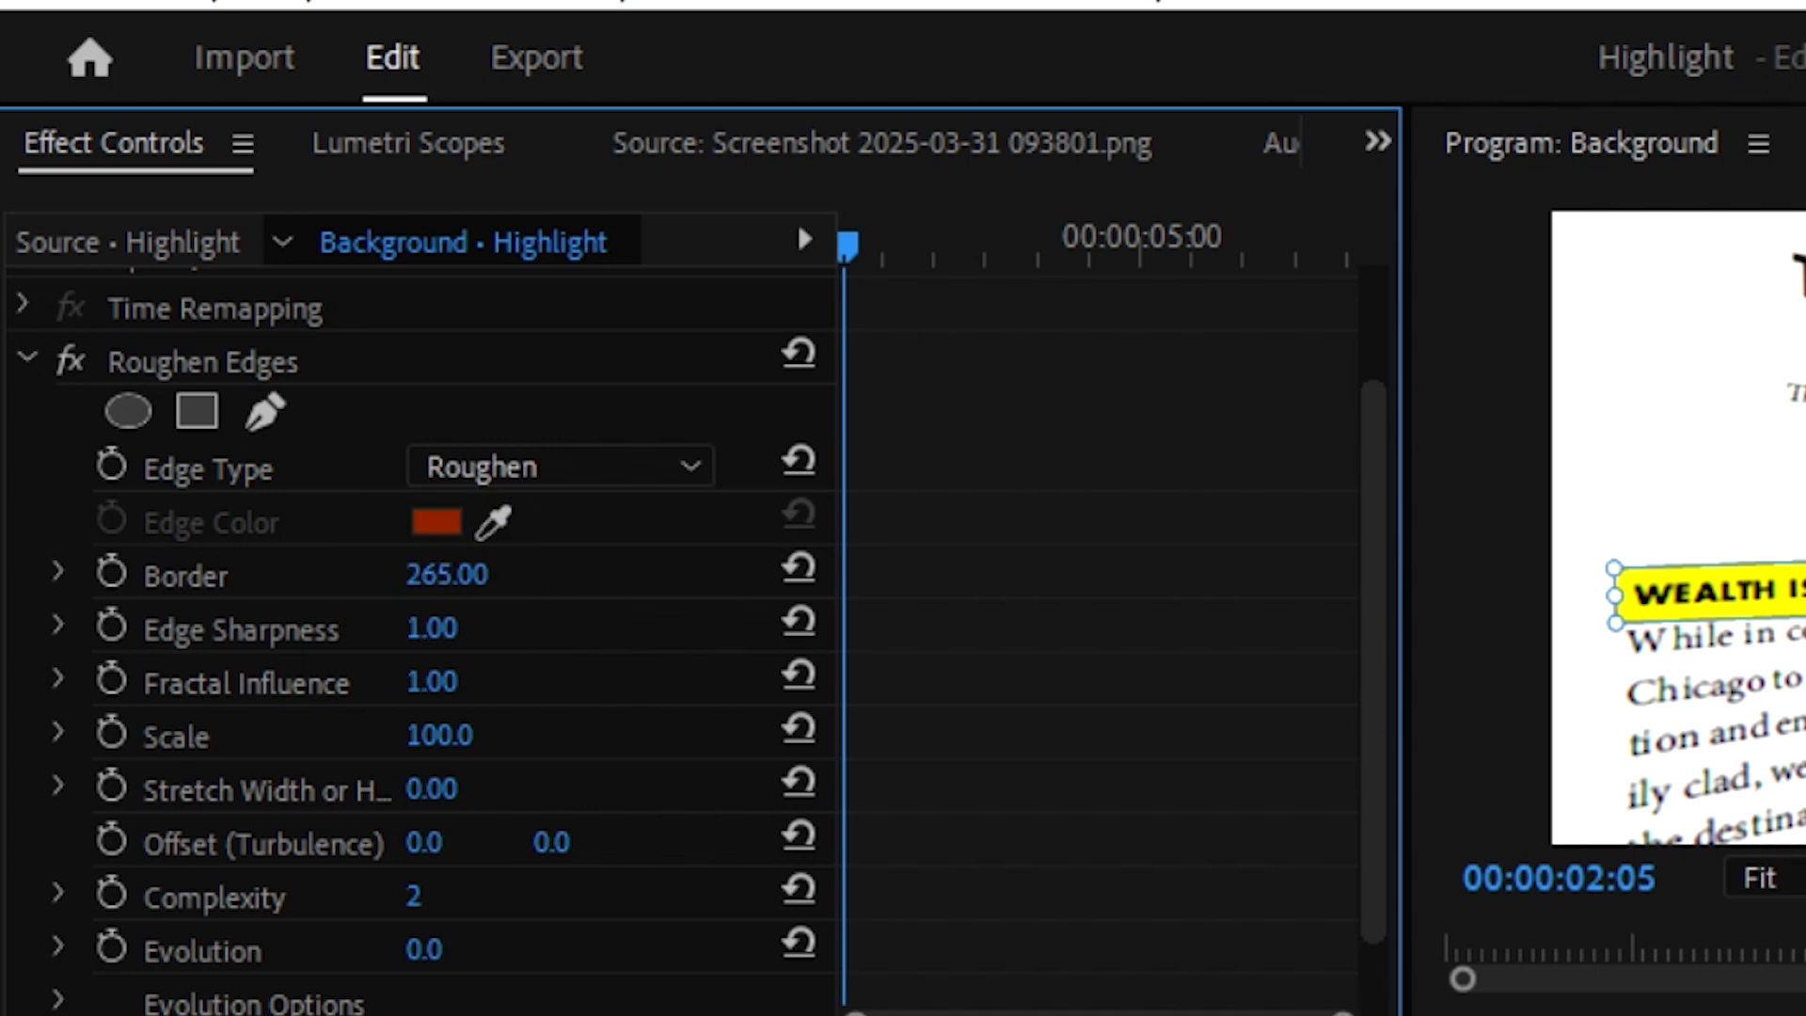
pyautogui.moveTo(447, 574); pyautogui.dragTo(471, 564)
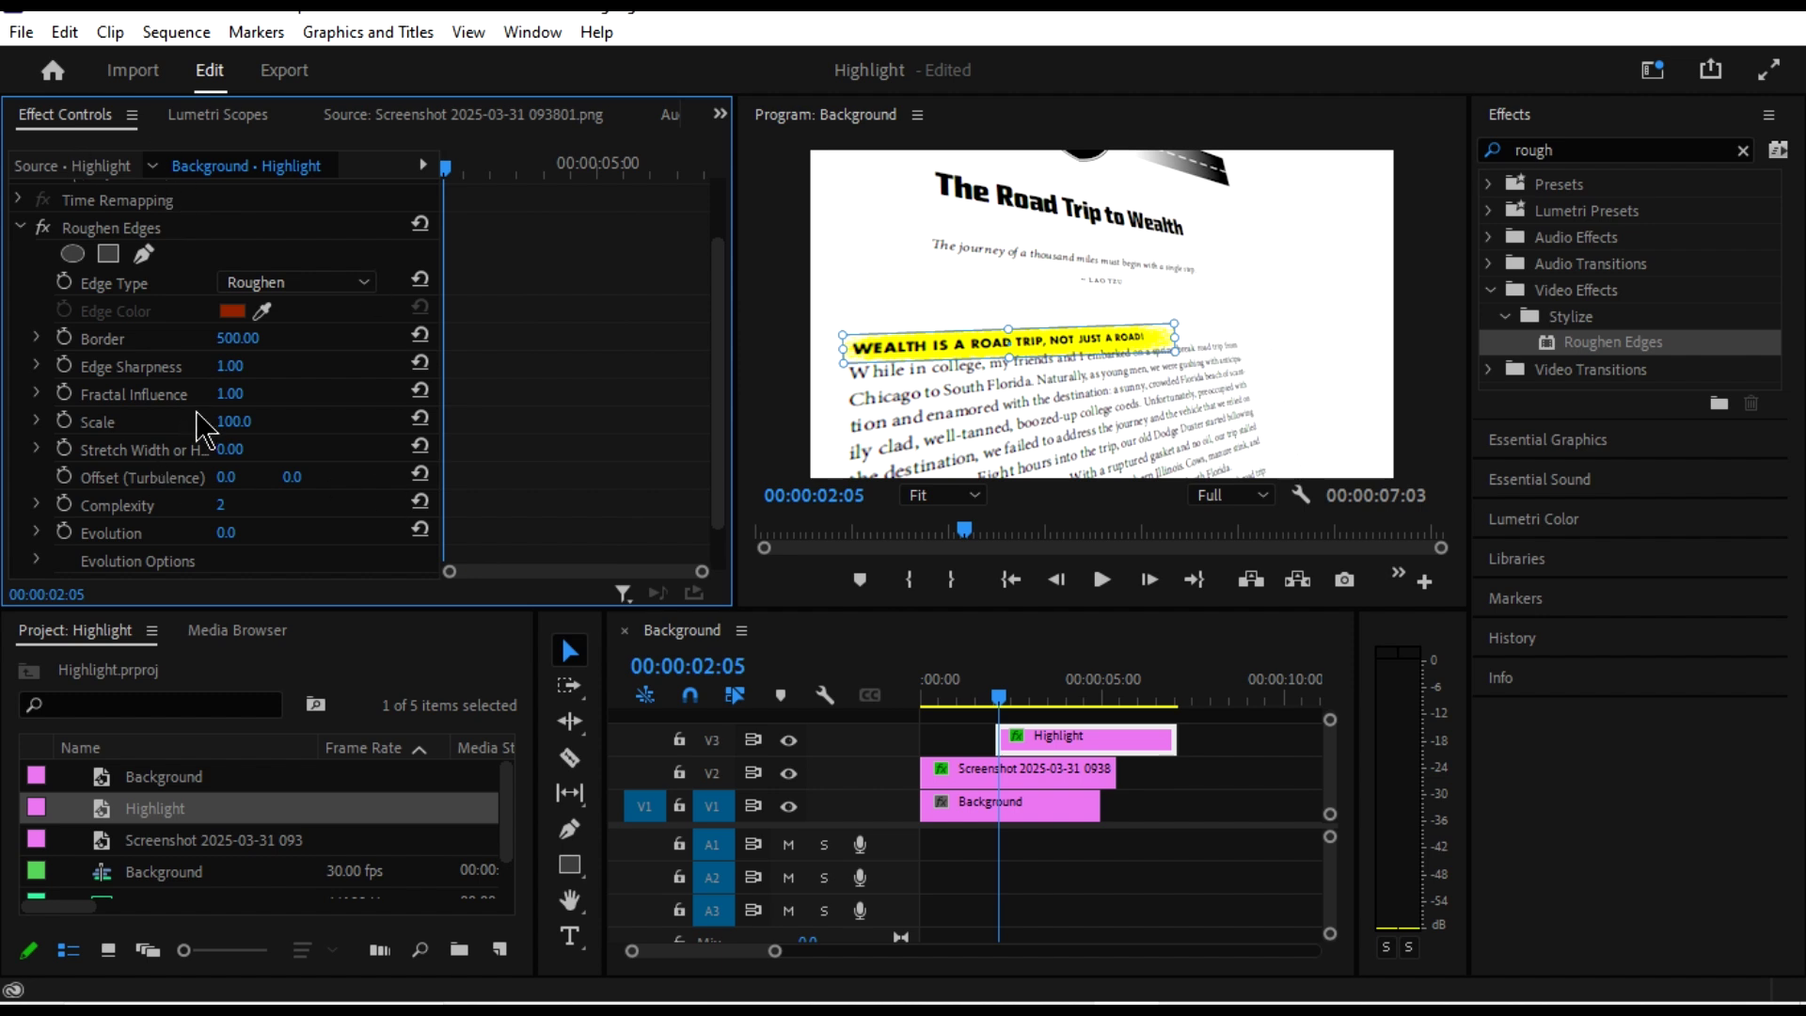
pyautogui.scroll(-1, 184, 872)
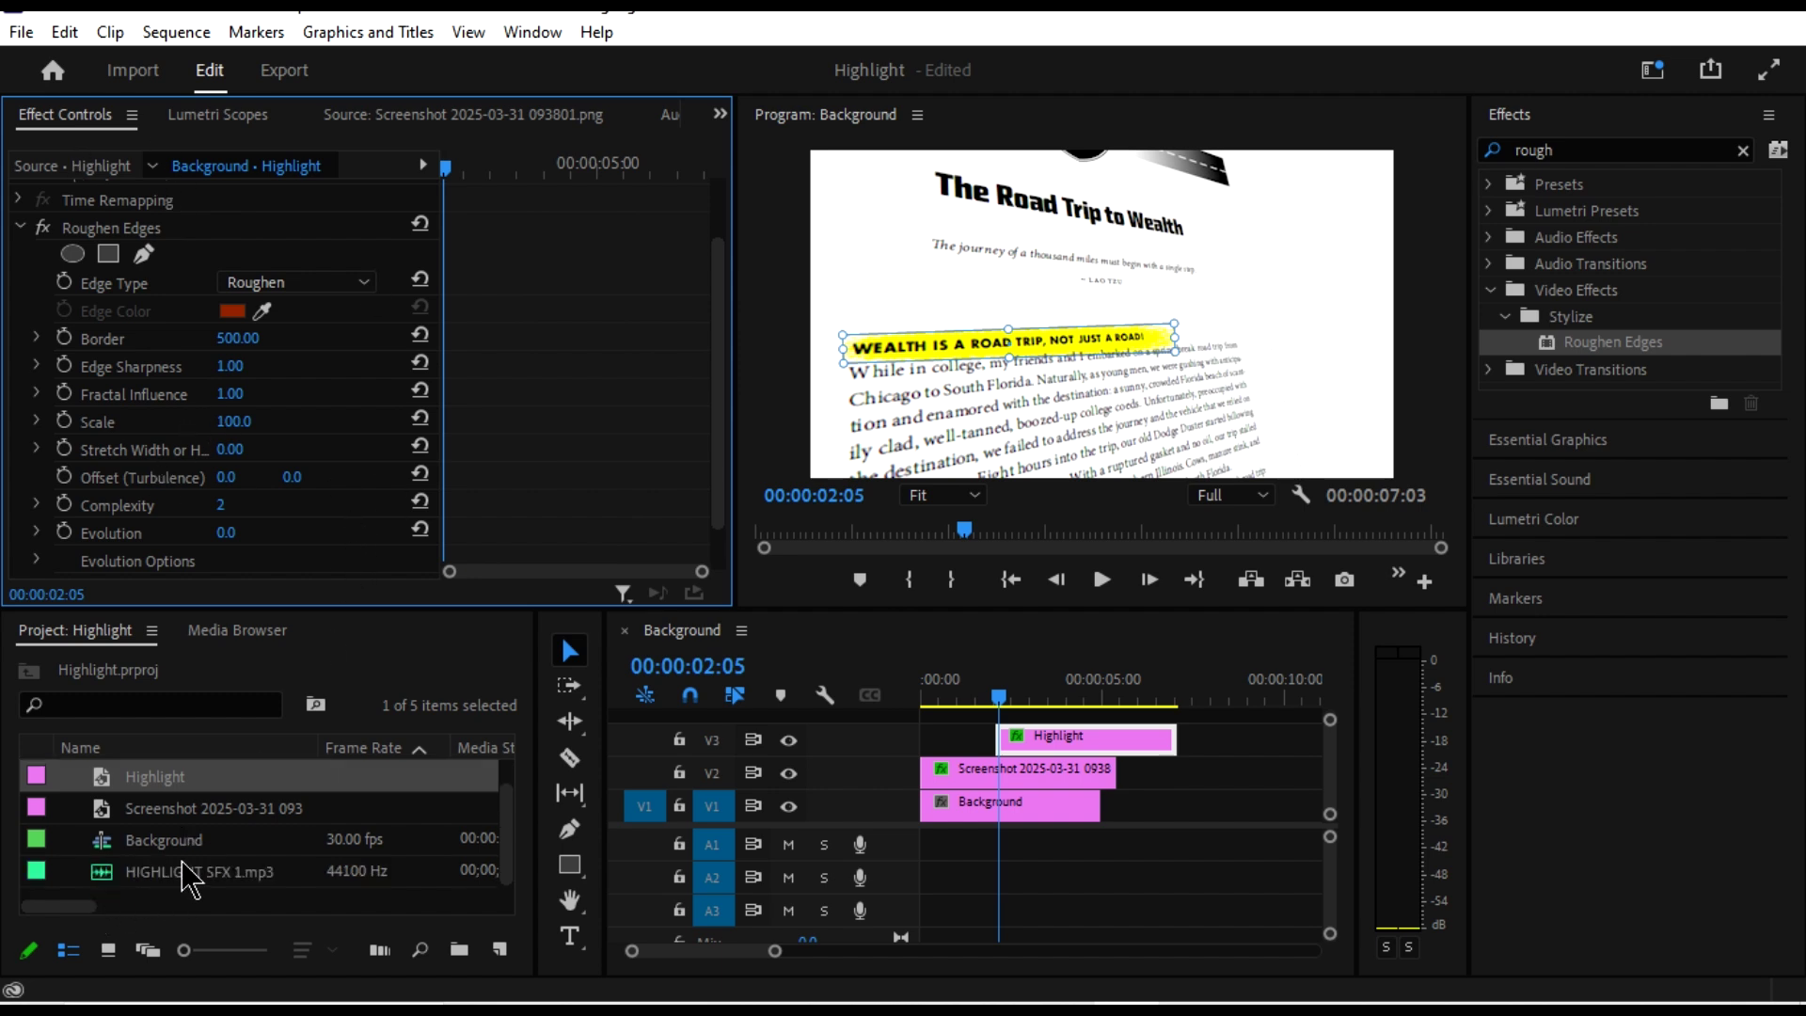
# Place HIGHLIGHT SFX 1.mp3 on audio track A1 near two seconds, under the Highlight clip.
pyautogui.doubleClick(107, 876)
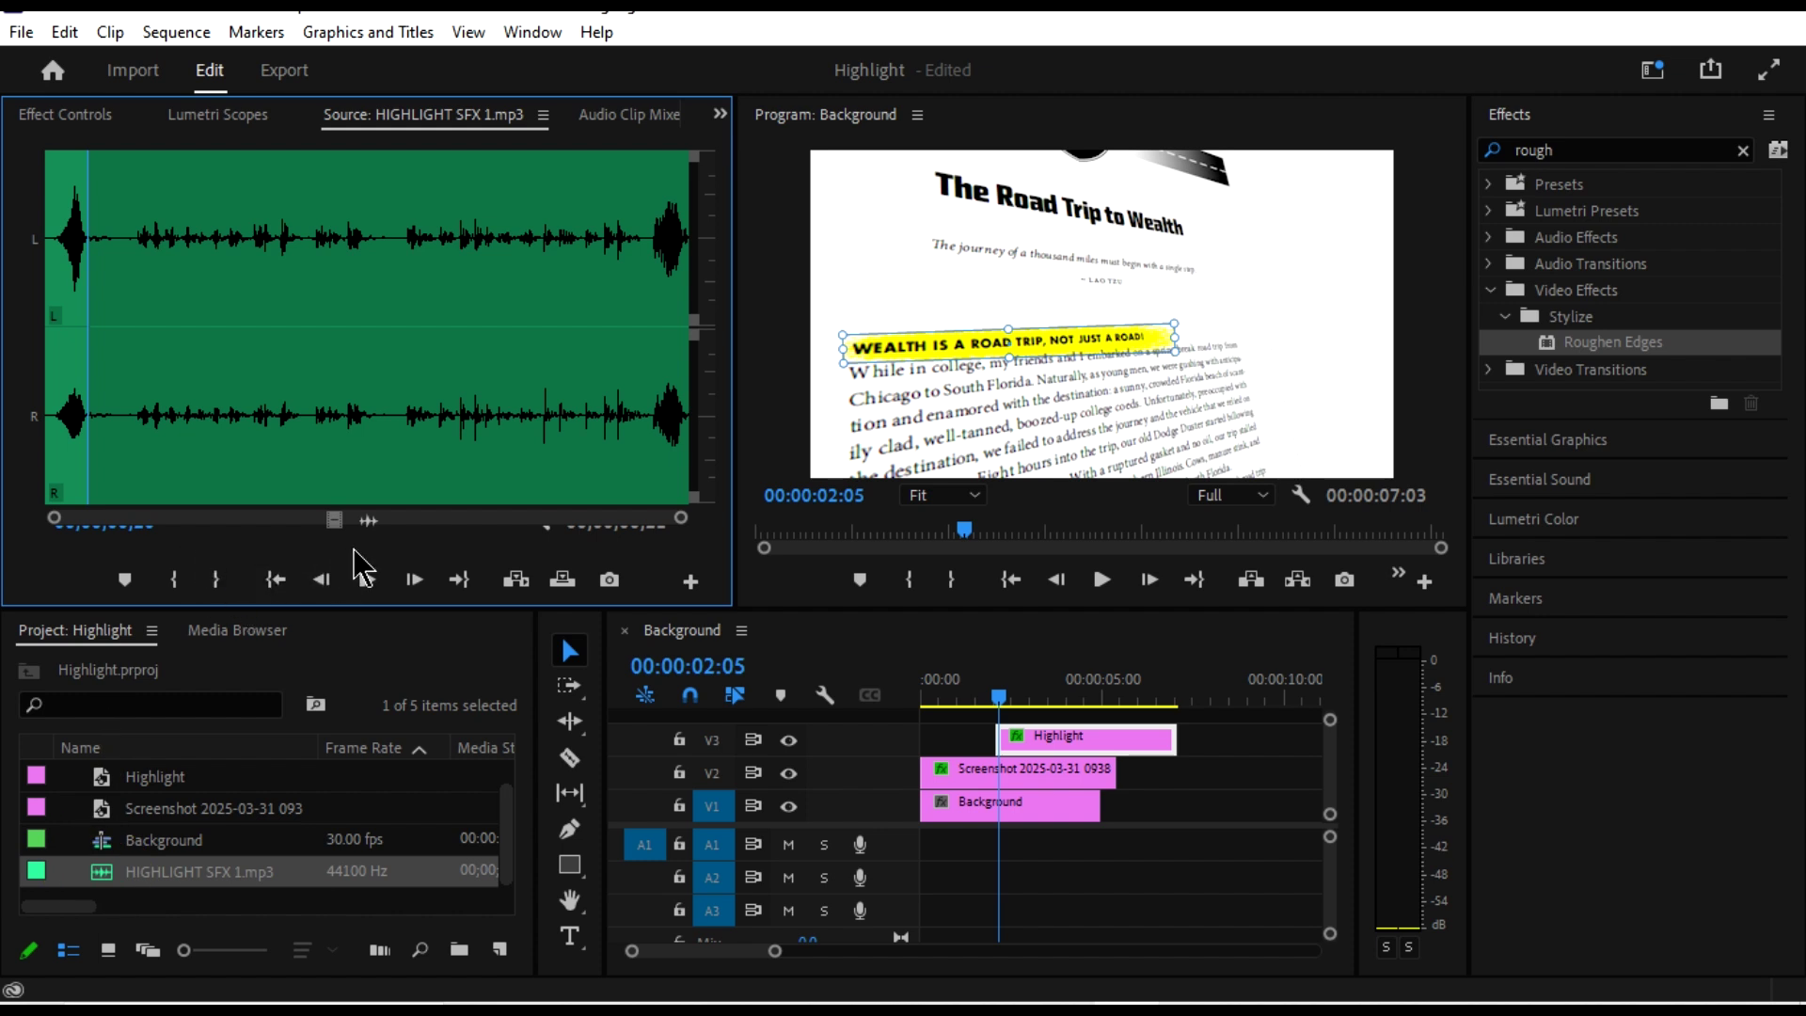
pyautogui.moveTo(366, 526); pyautogui.dragTo(1010, 701)
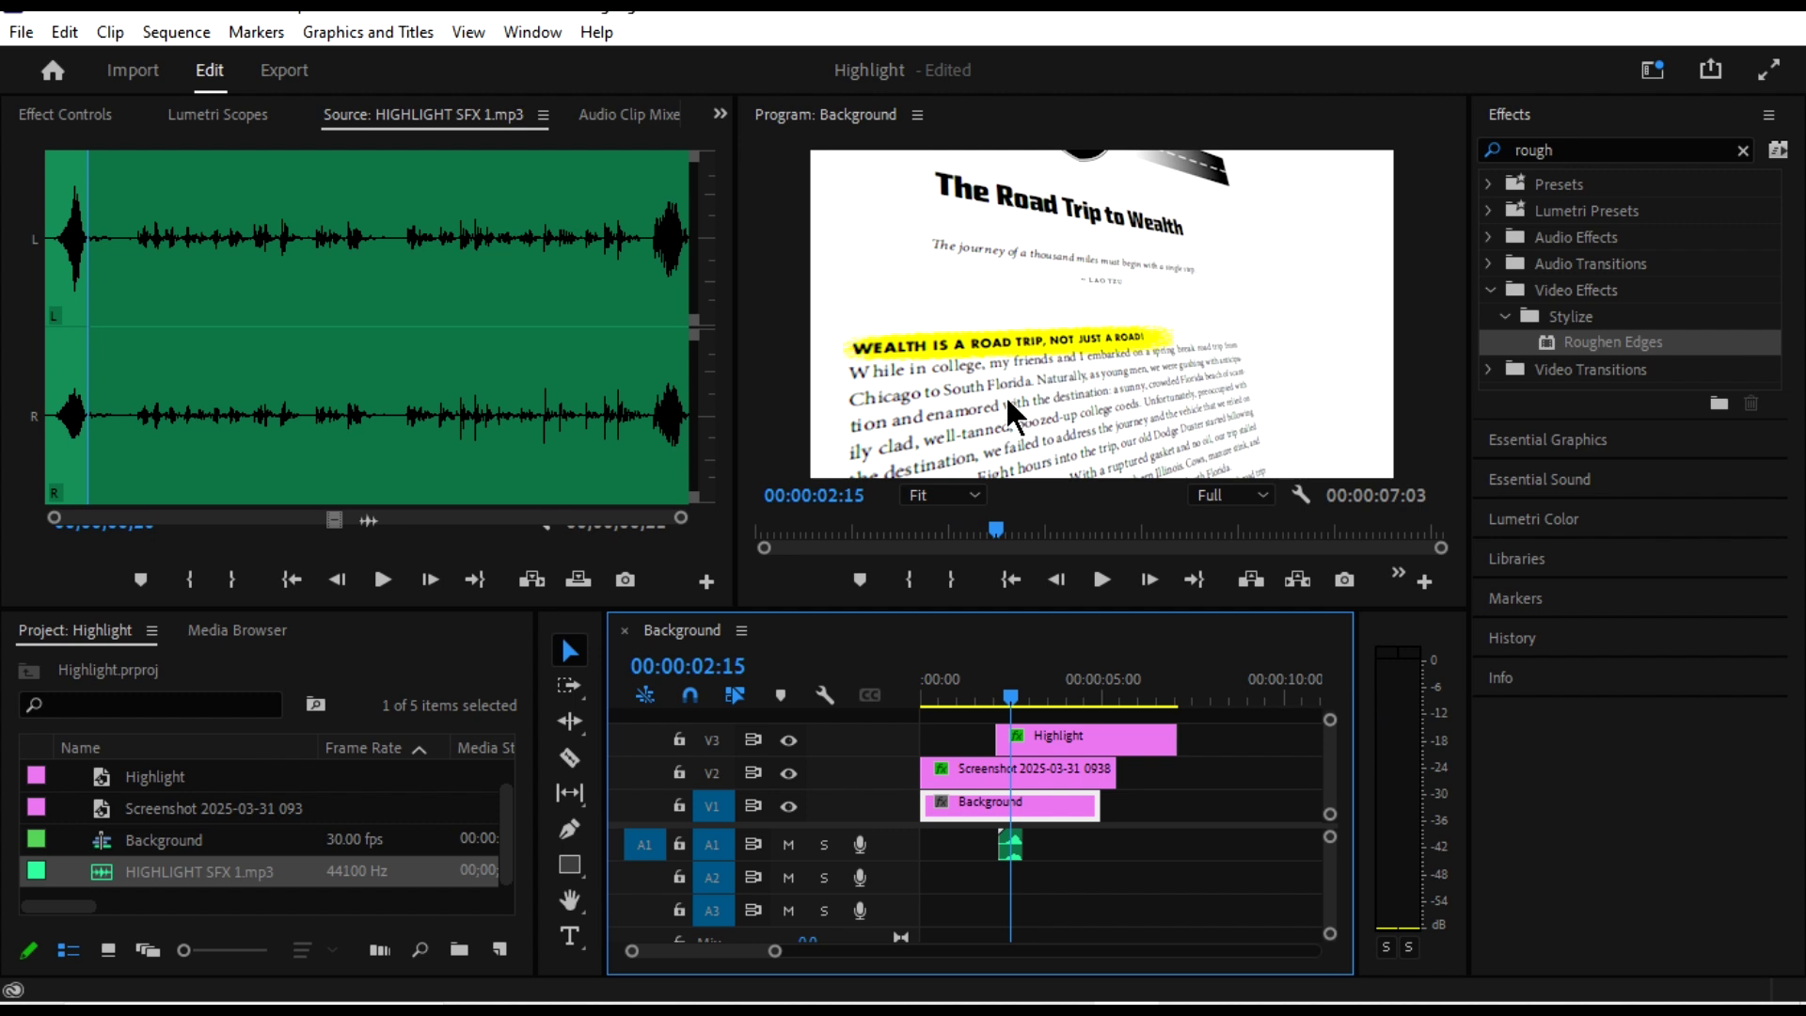
pyautogui.click(1028, 741)
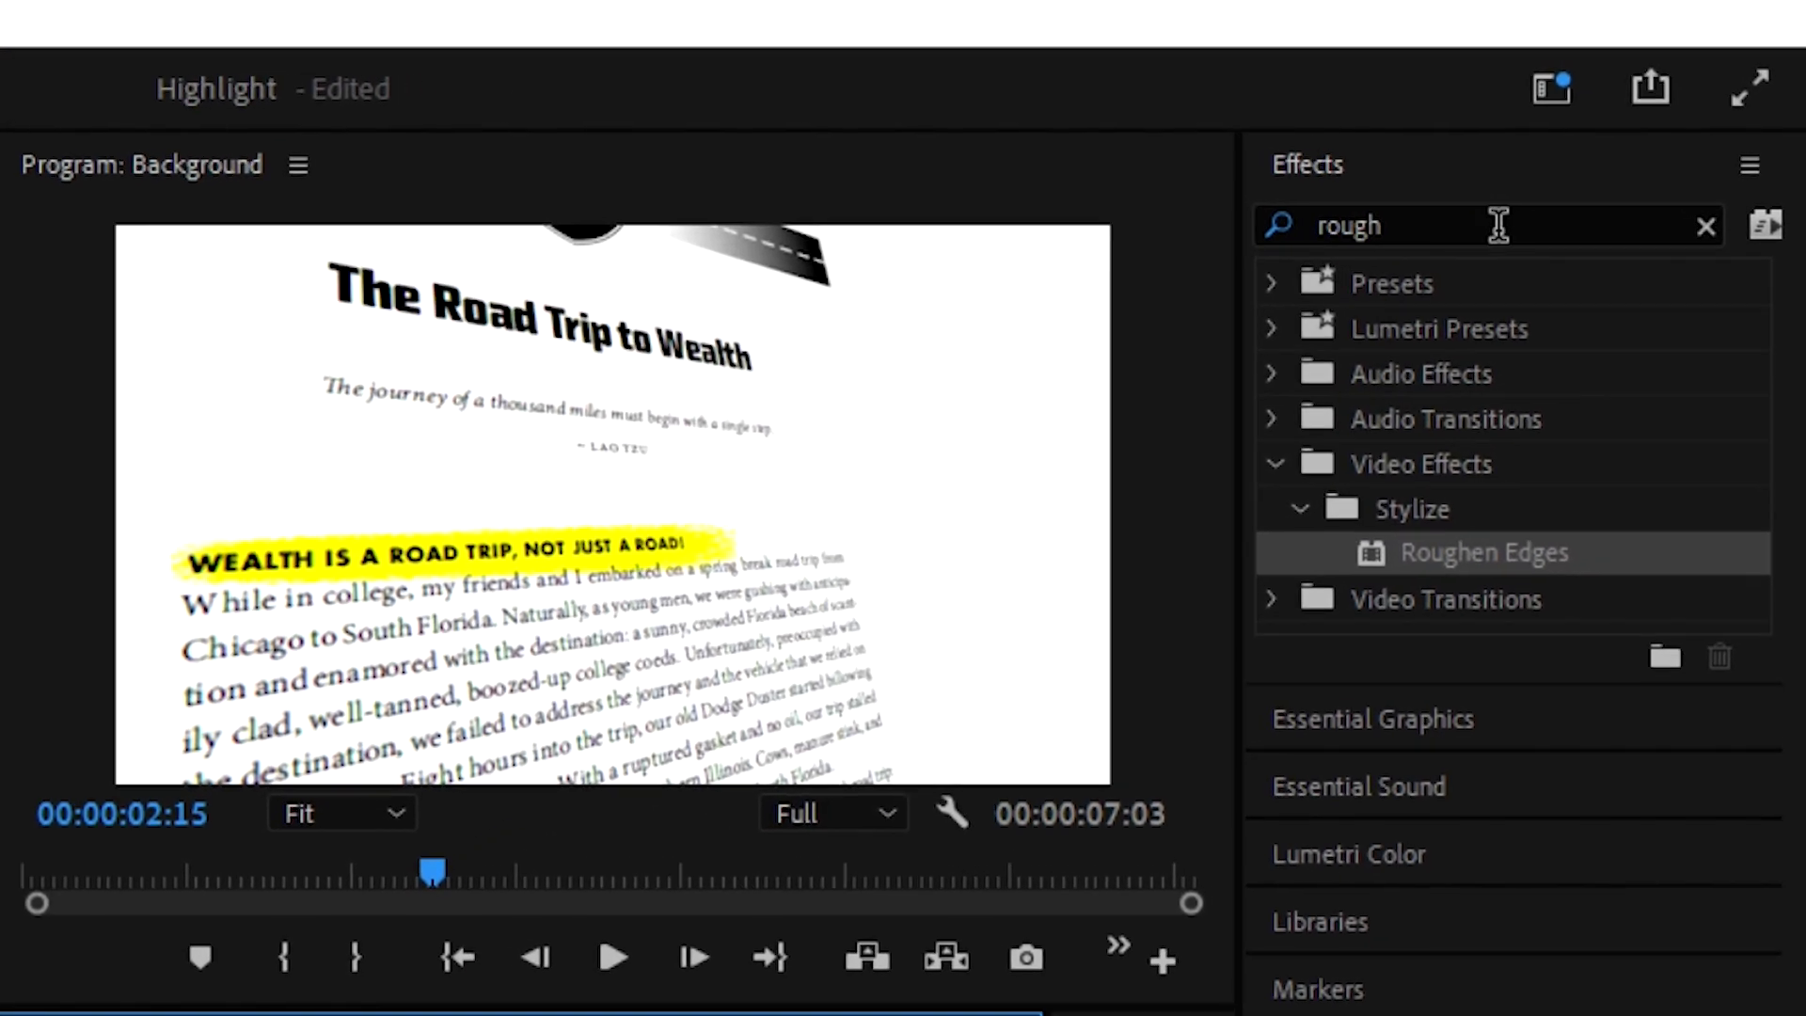
# Search the Effects panel for 'crop' and apply Crop to the Highlight clip.
pyautogui.doubleClick(1499, 226)
pyautogui.write('c')
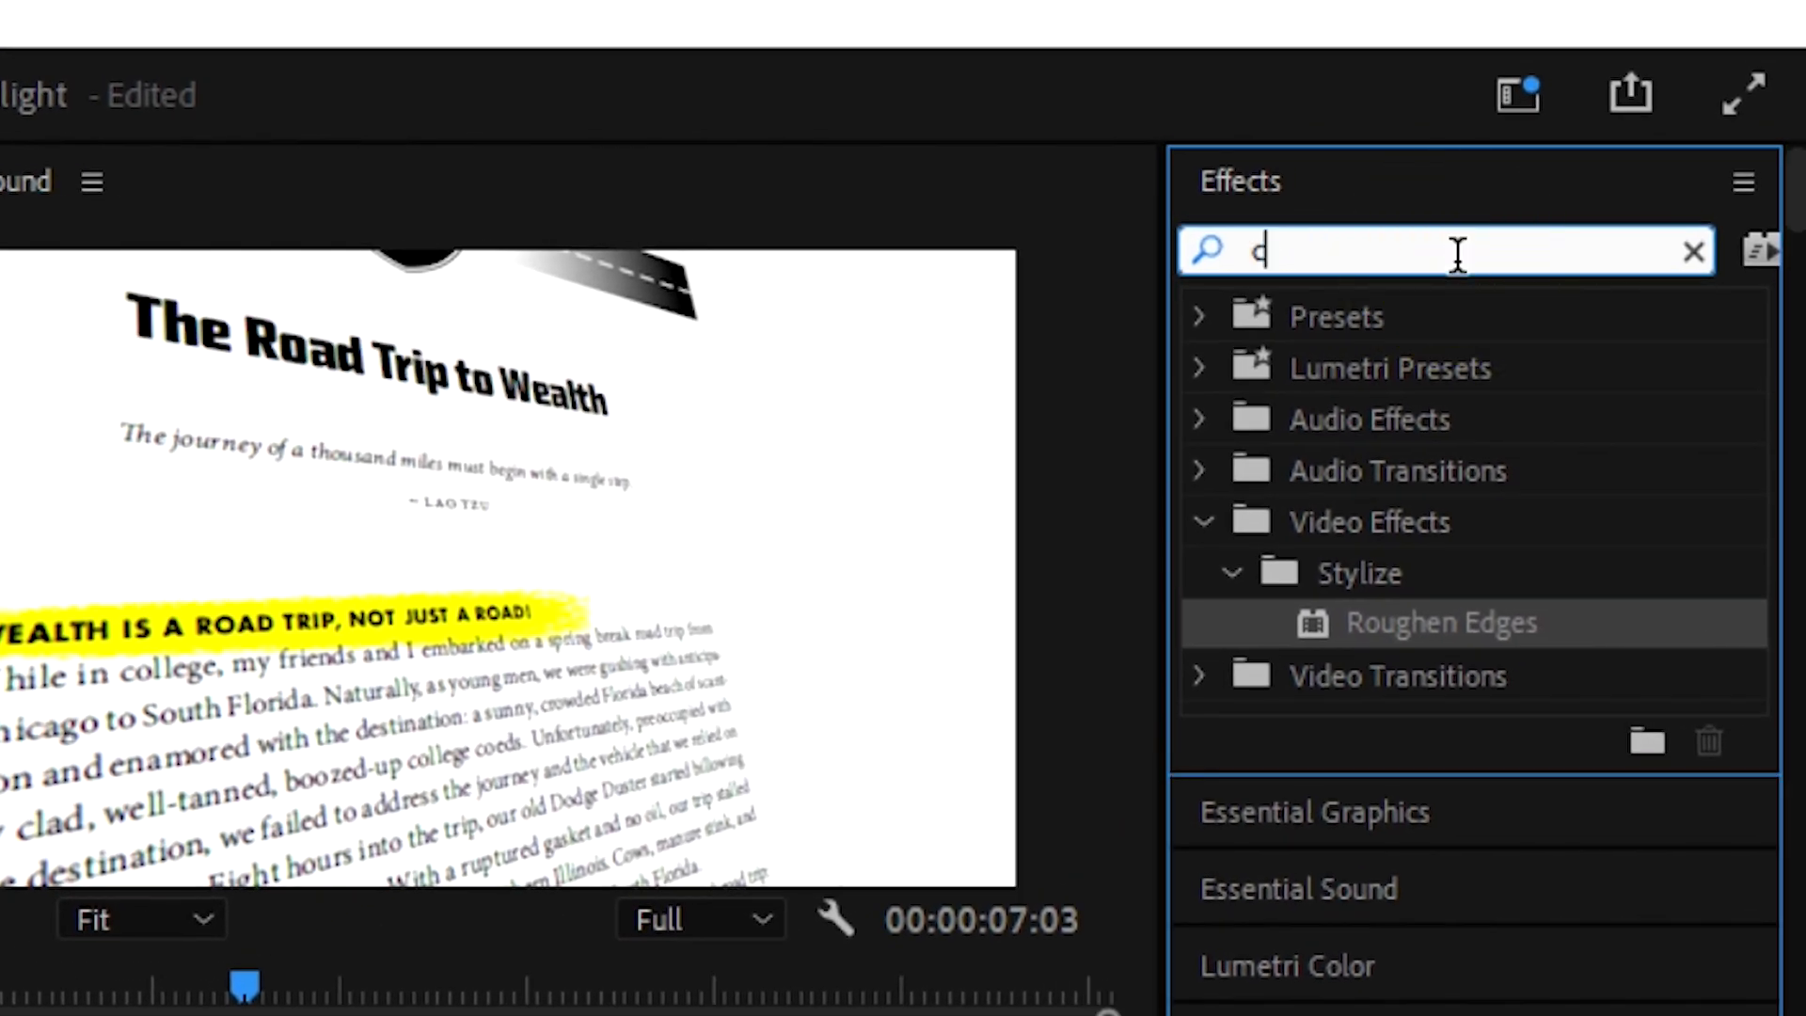
pyautogui.write('rop')
pyautogui.click(1377, 627)
pyautogui.moveTo(1380, 636); pyautogui.dragTo(335, 1015)
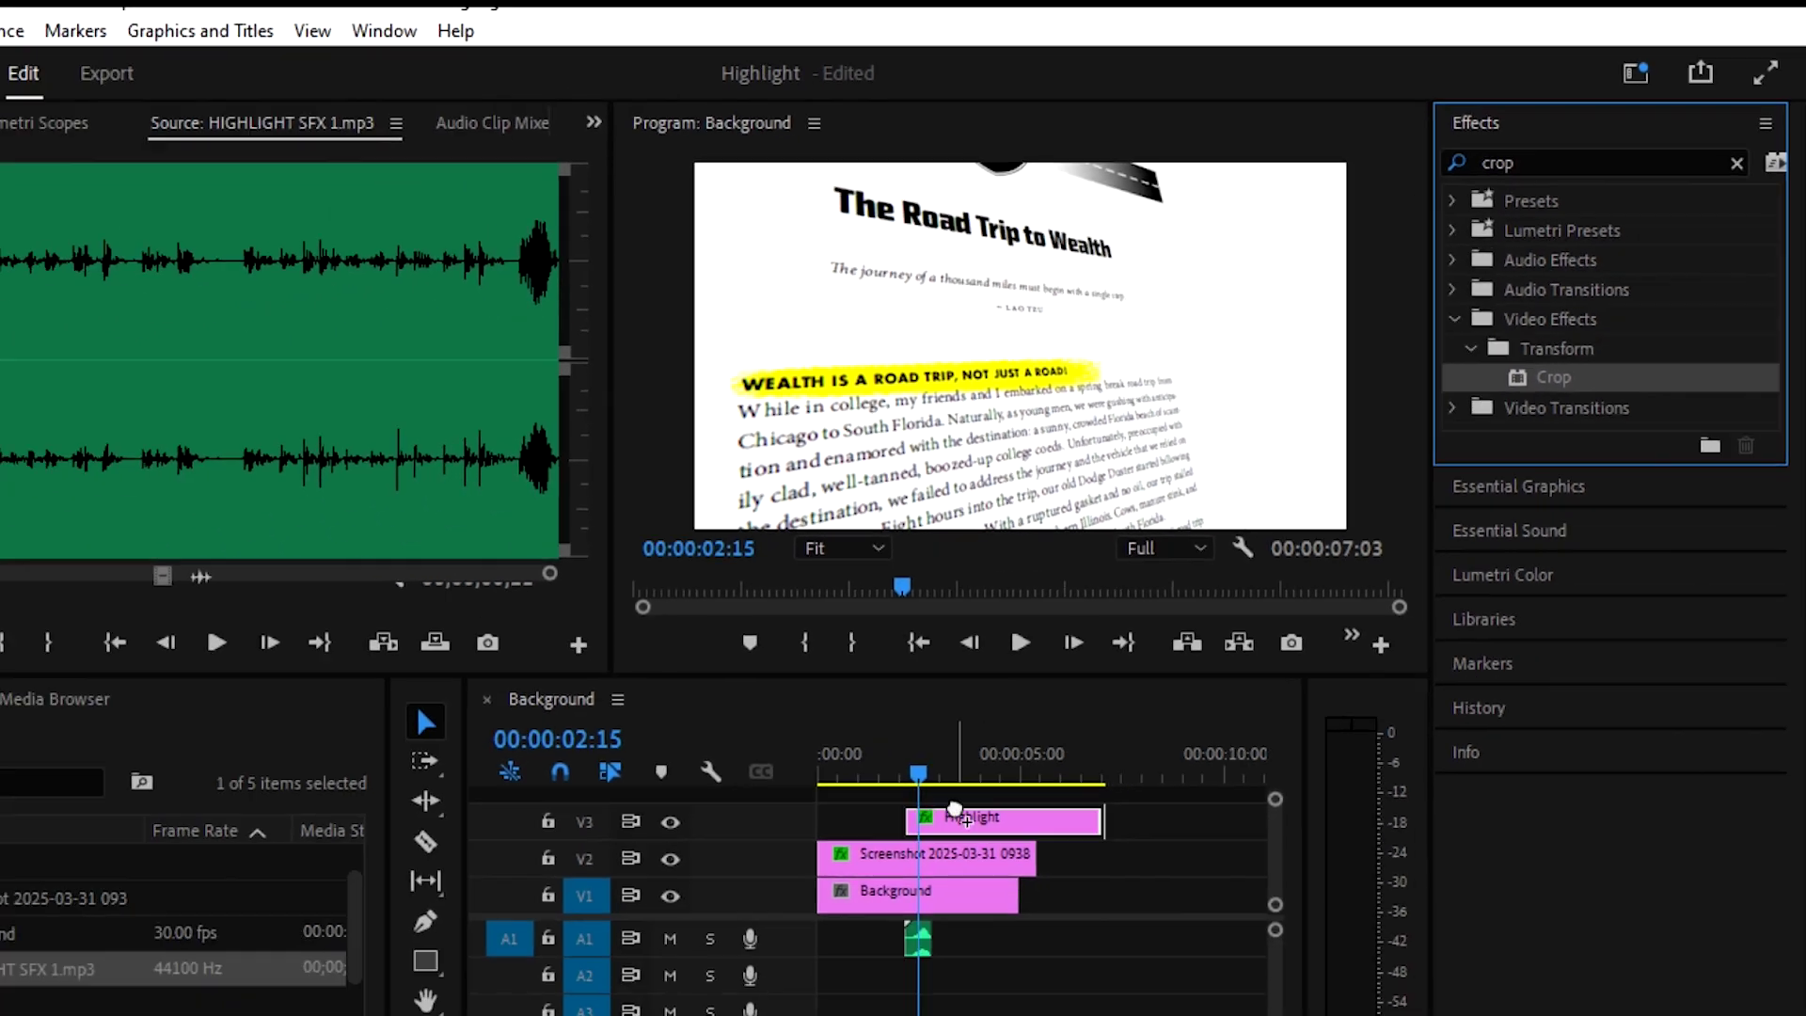
pyautogui.moveTo(966, 820); pyautogui.dragTo(947, 837)
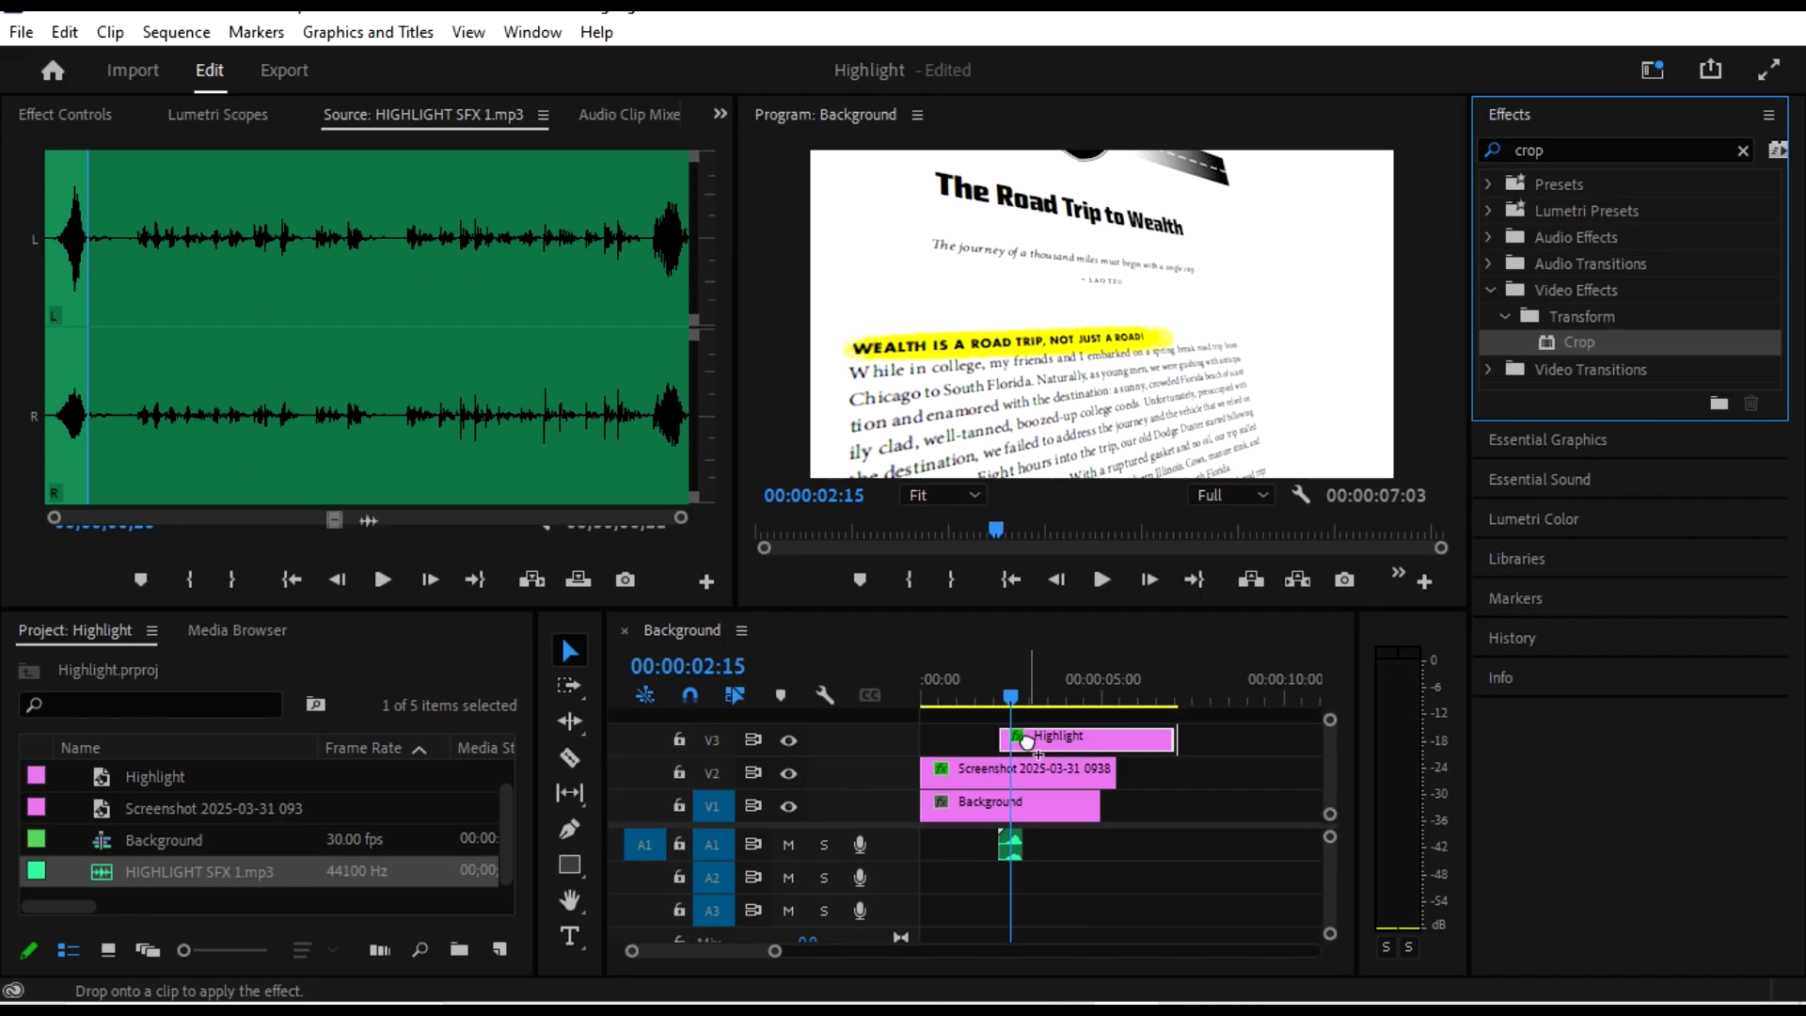
pyautogui.moveTo(1026, 742); pyautogui.dragTo(1027, 743)
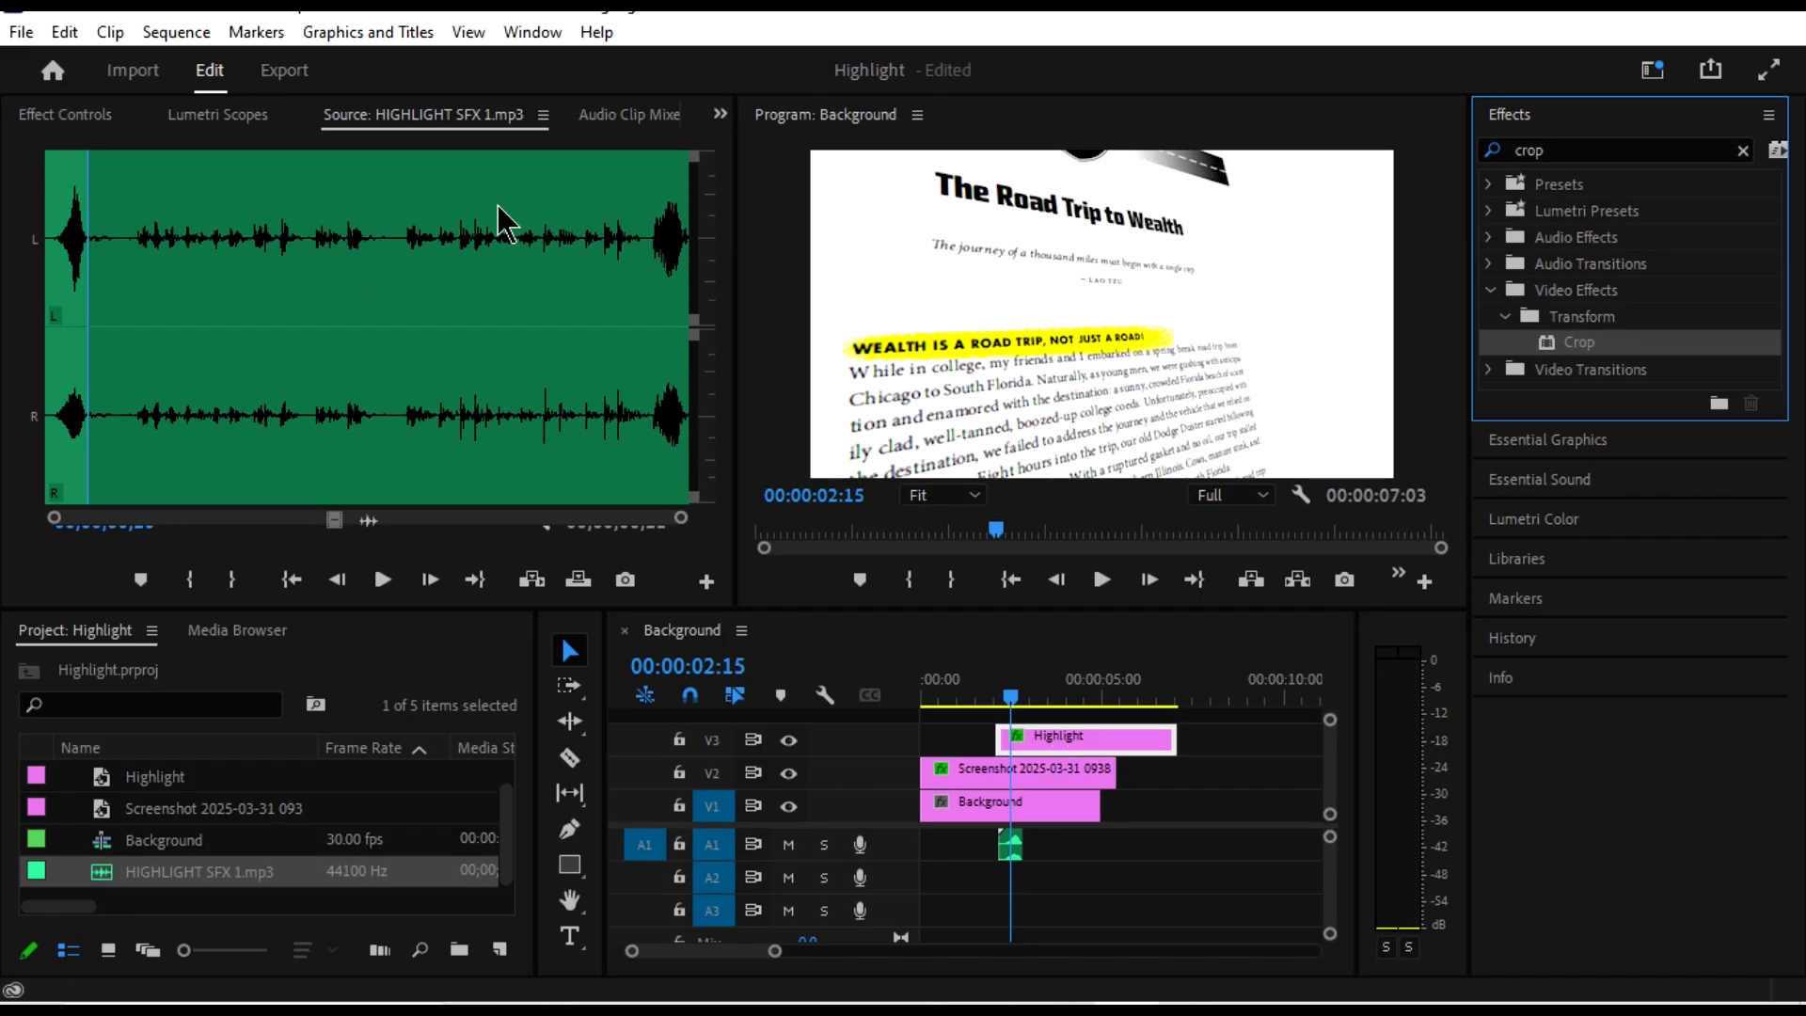
# Set the Highlight clip's Crop Right to 100% and enable its stopwatch.
pyautogui.click(89, 123)
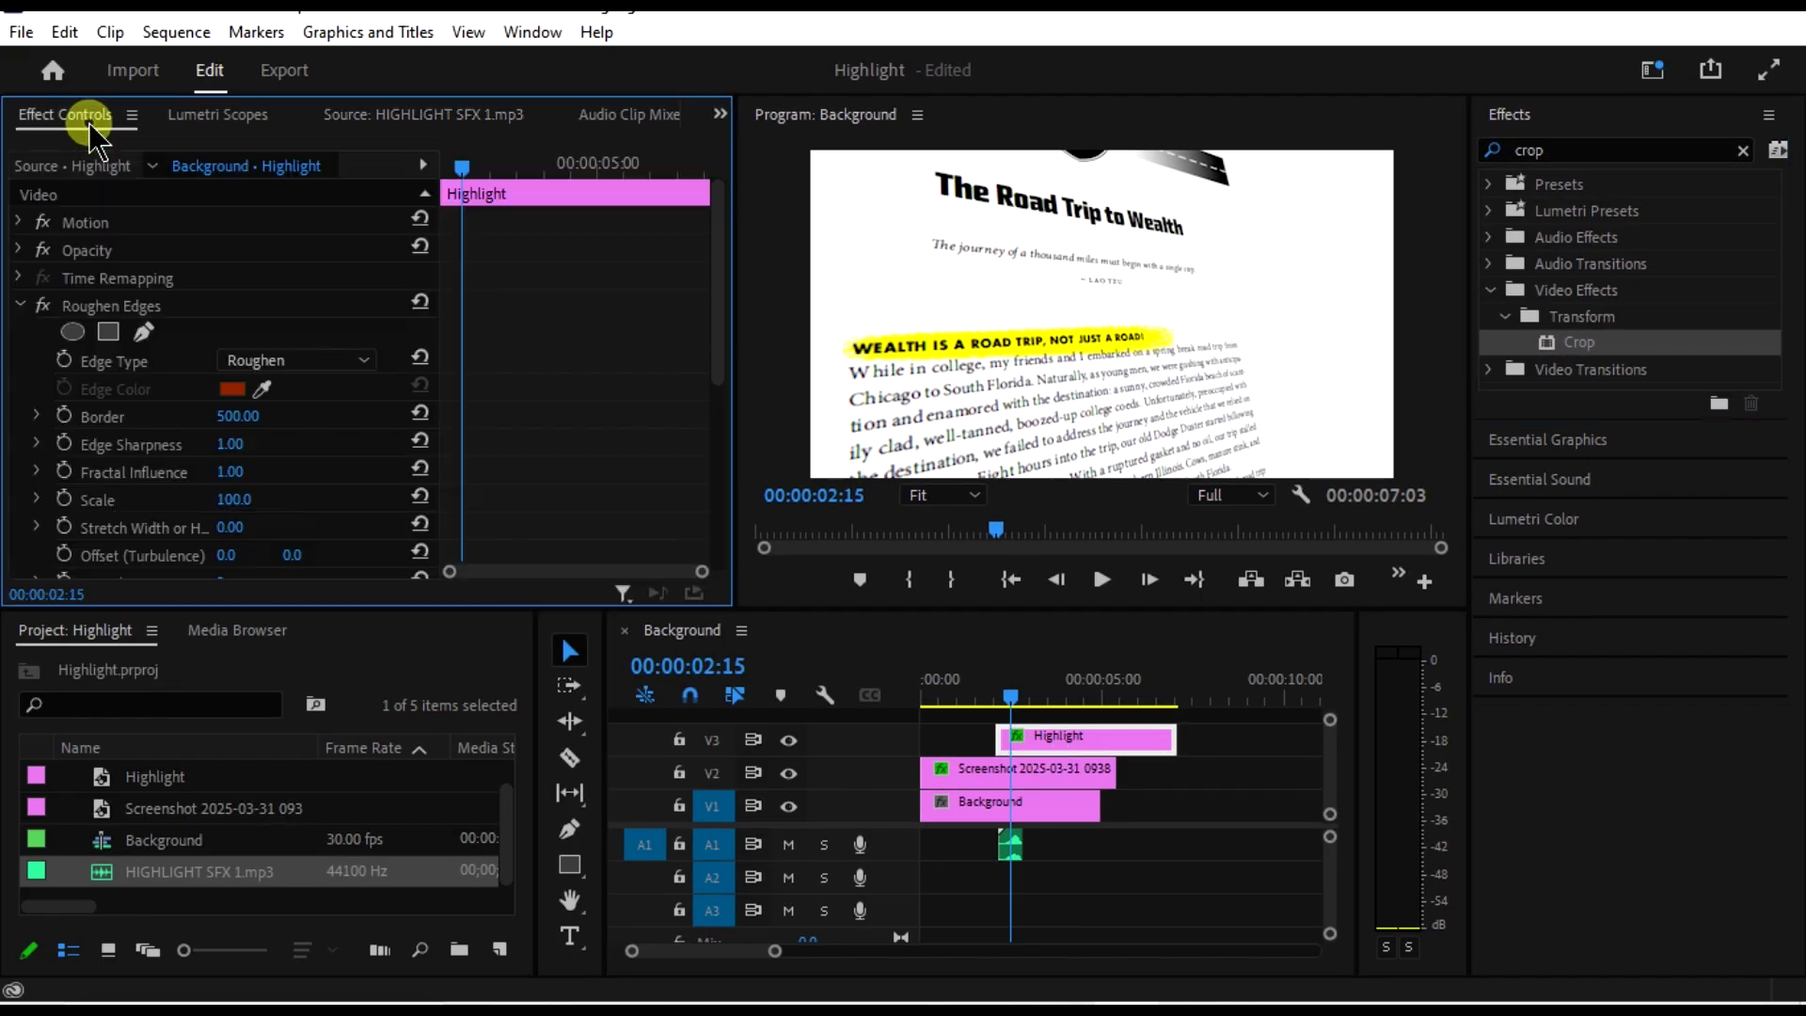
pyautogui.click(19, 308)
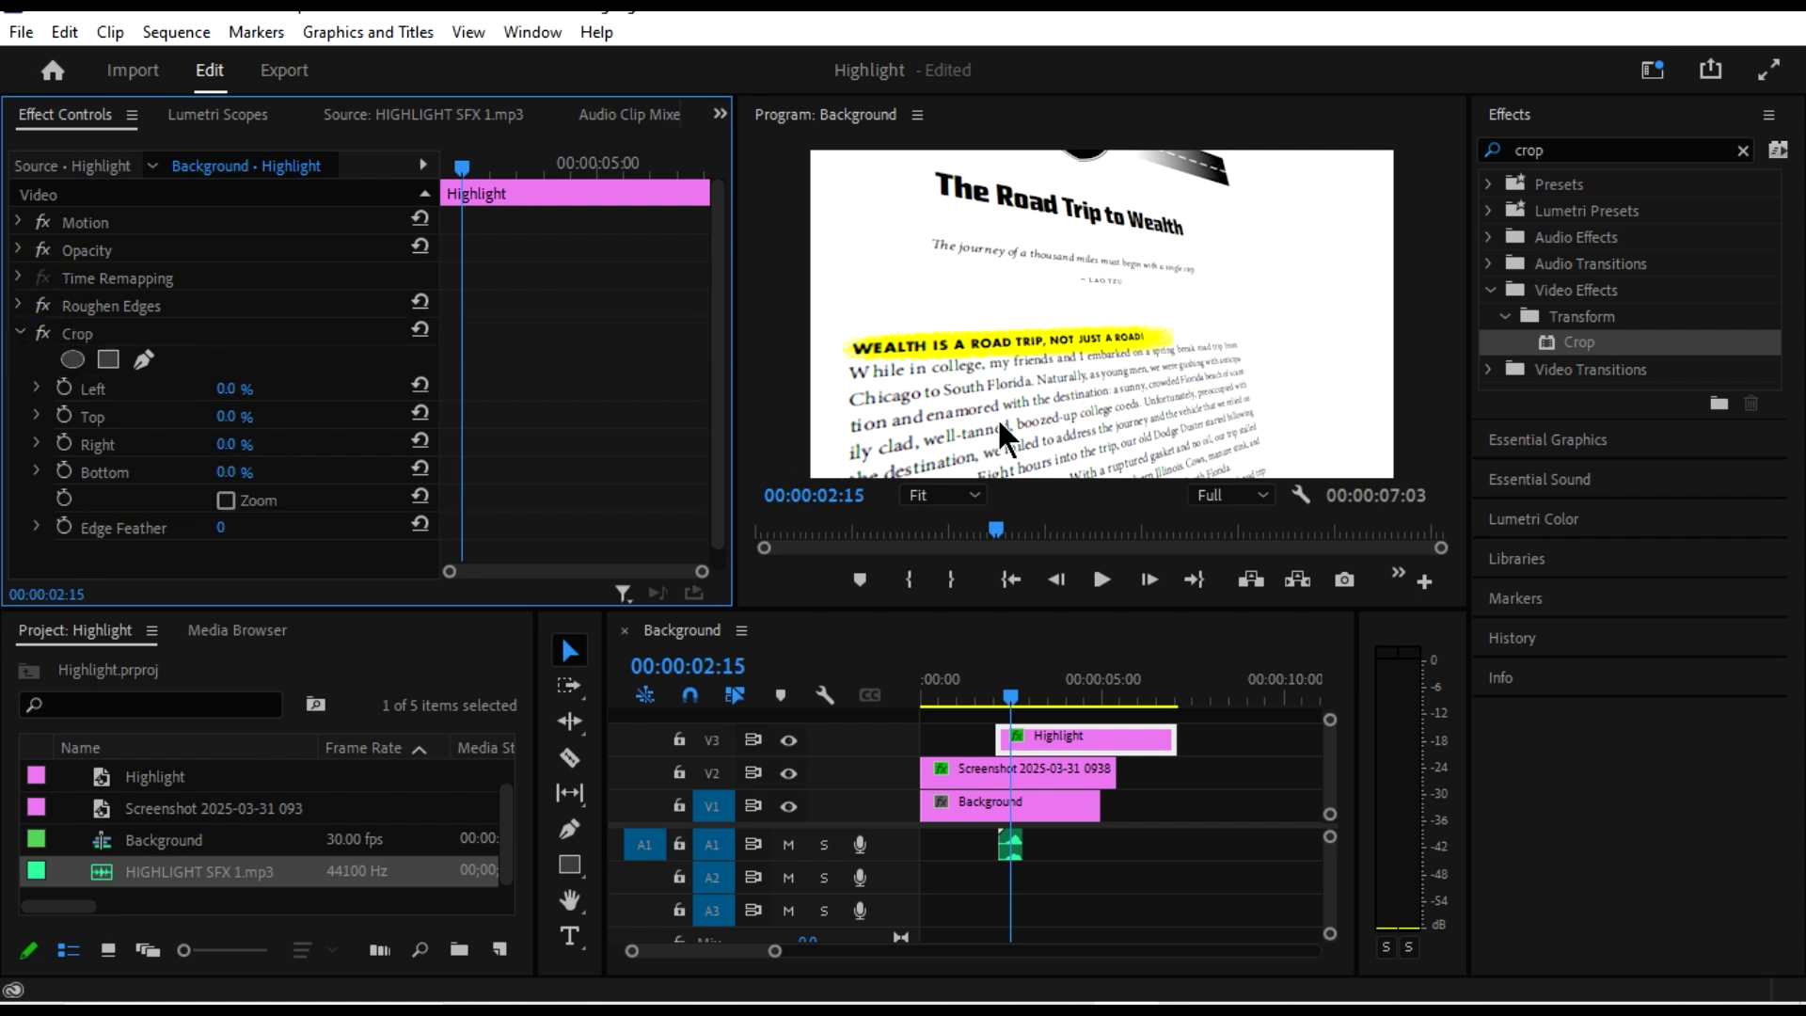
pyautogui.click(1044, 736)
pyautogui.click(574, 327)
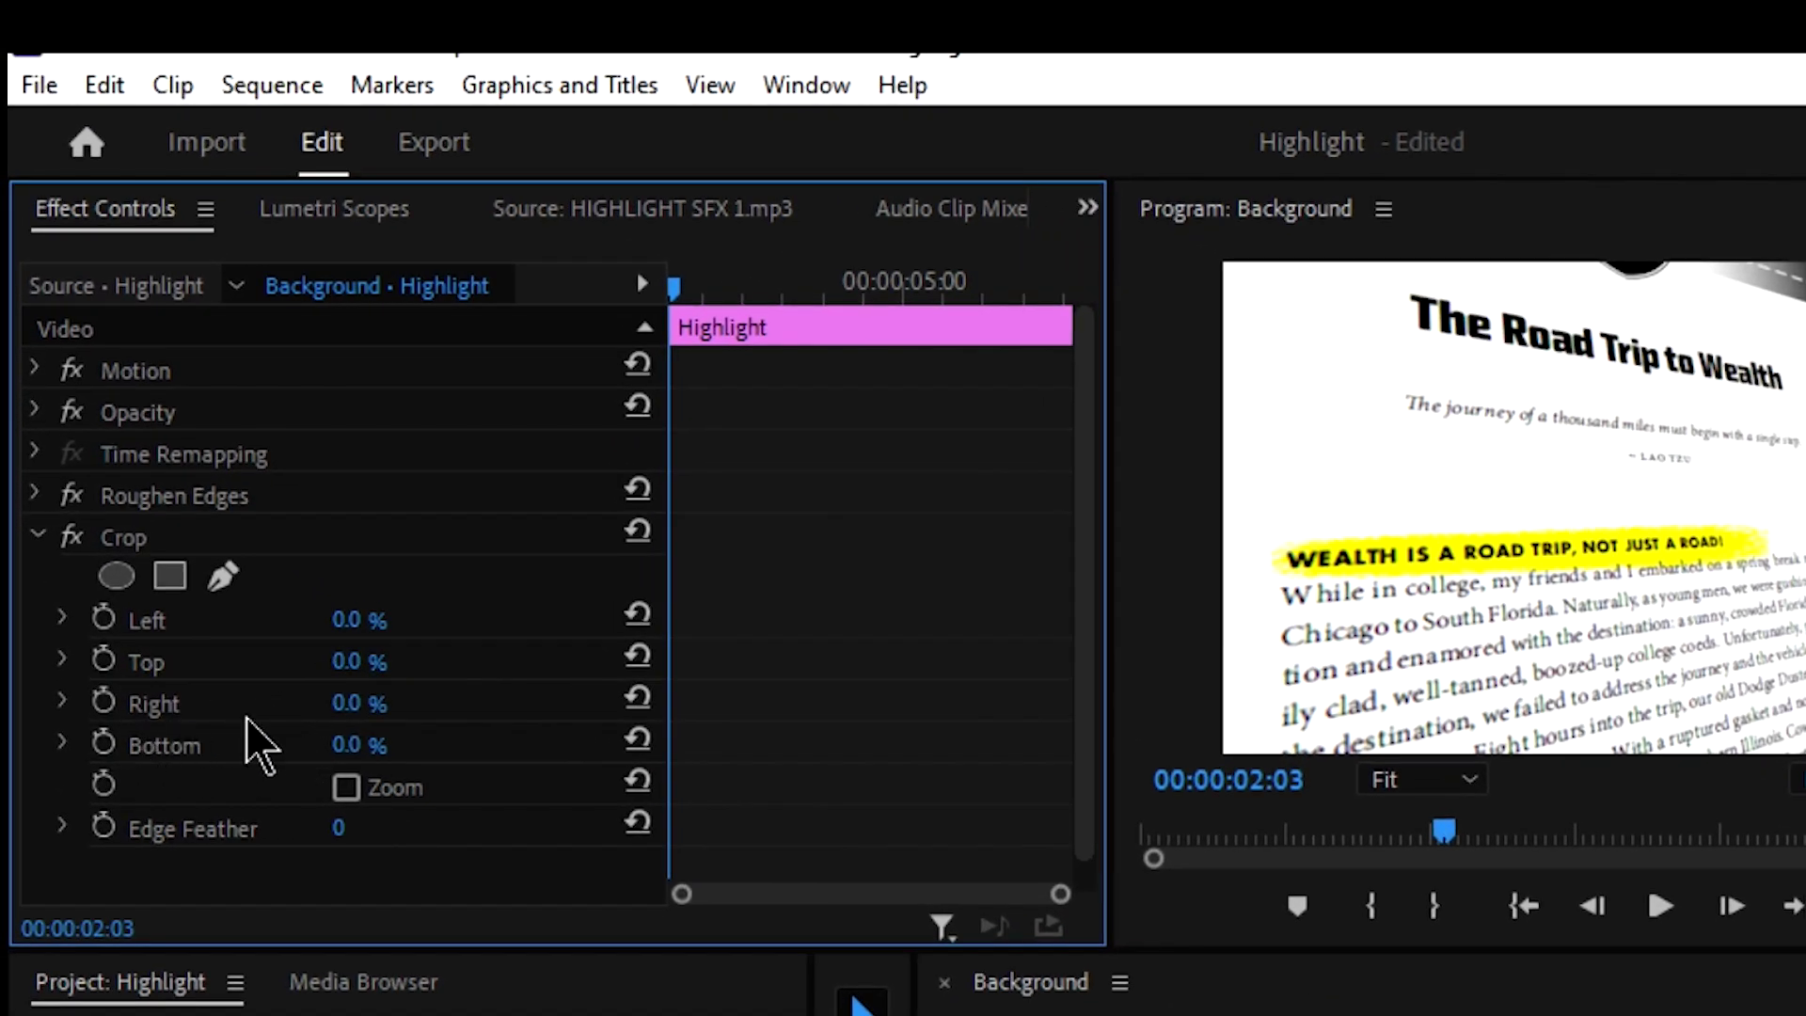
pyautogui.click(350, 706)
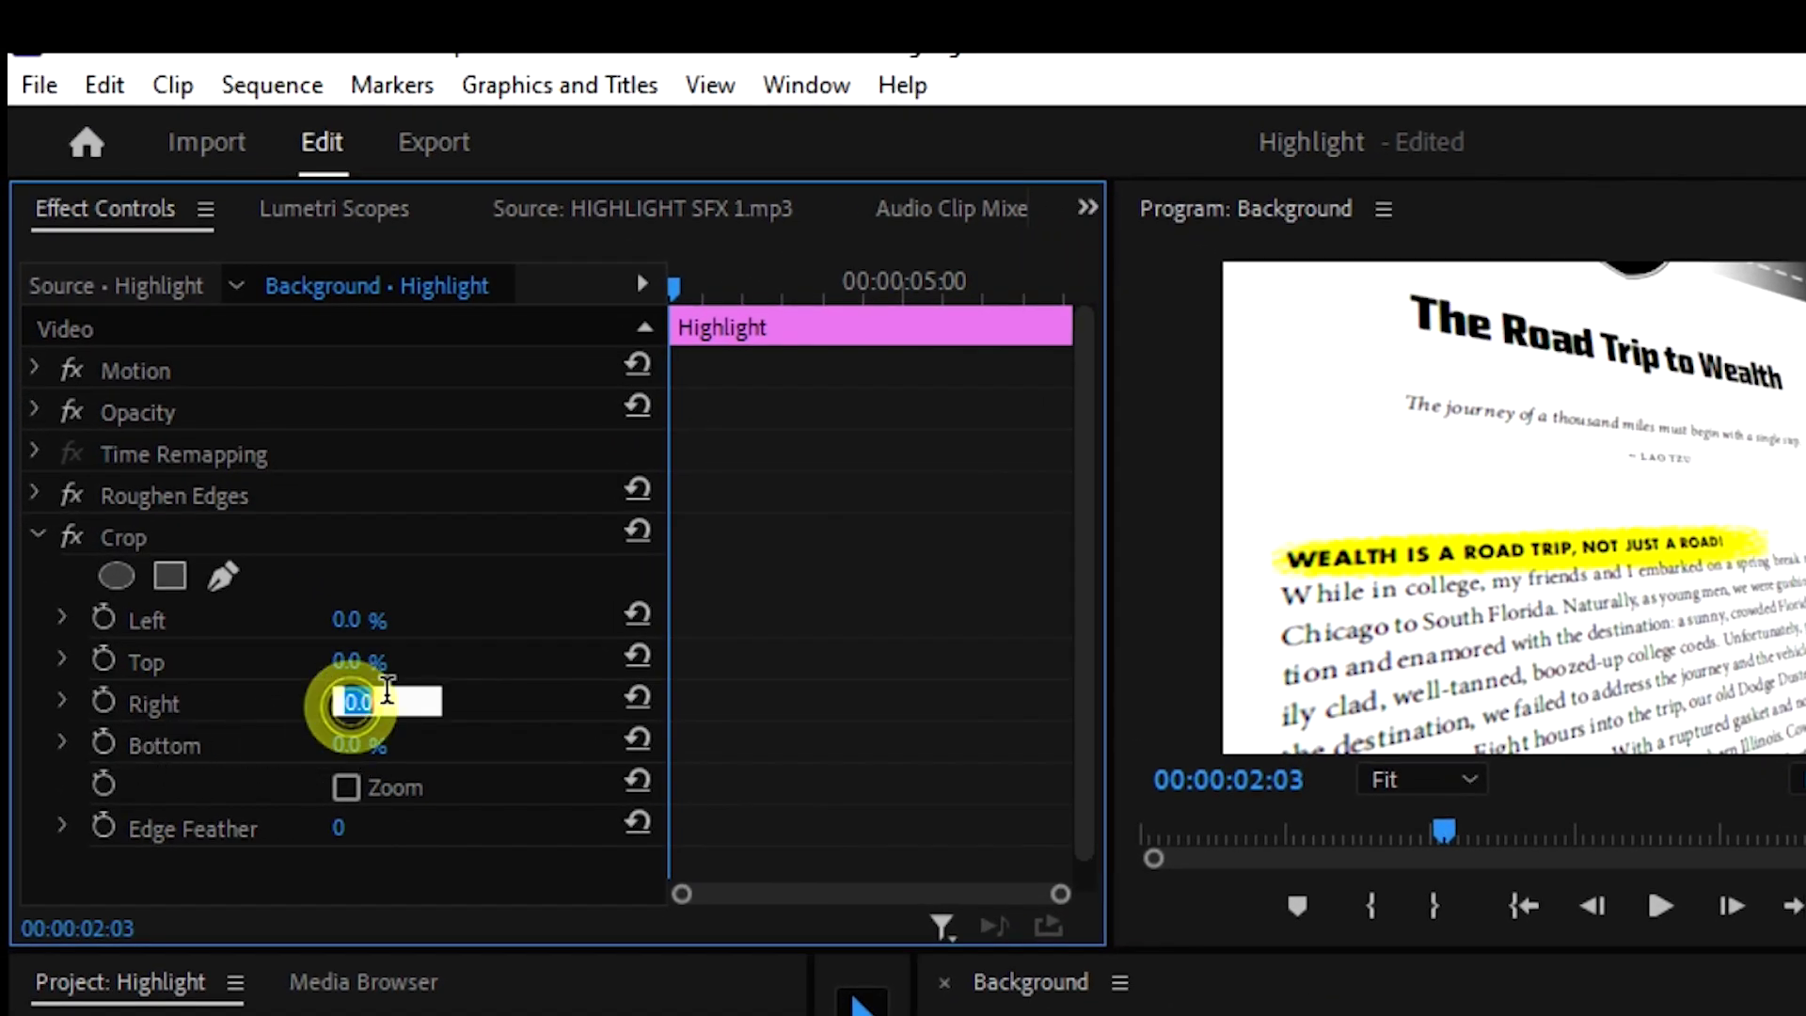
pyautogui.write('10')
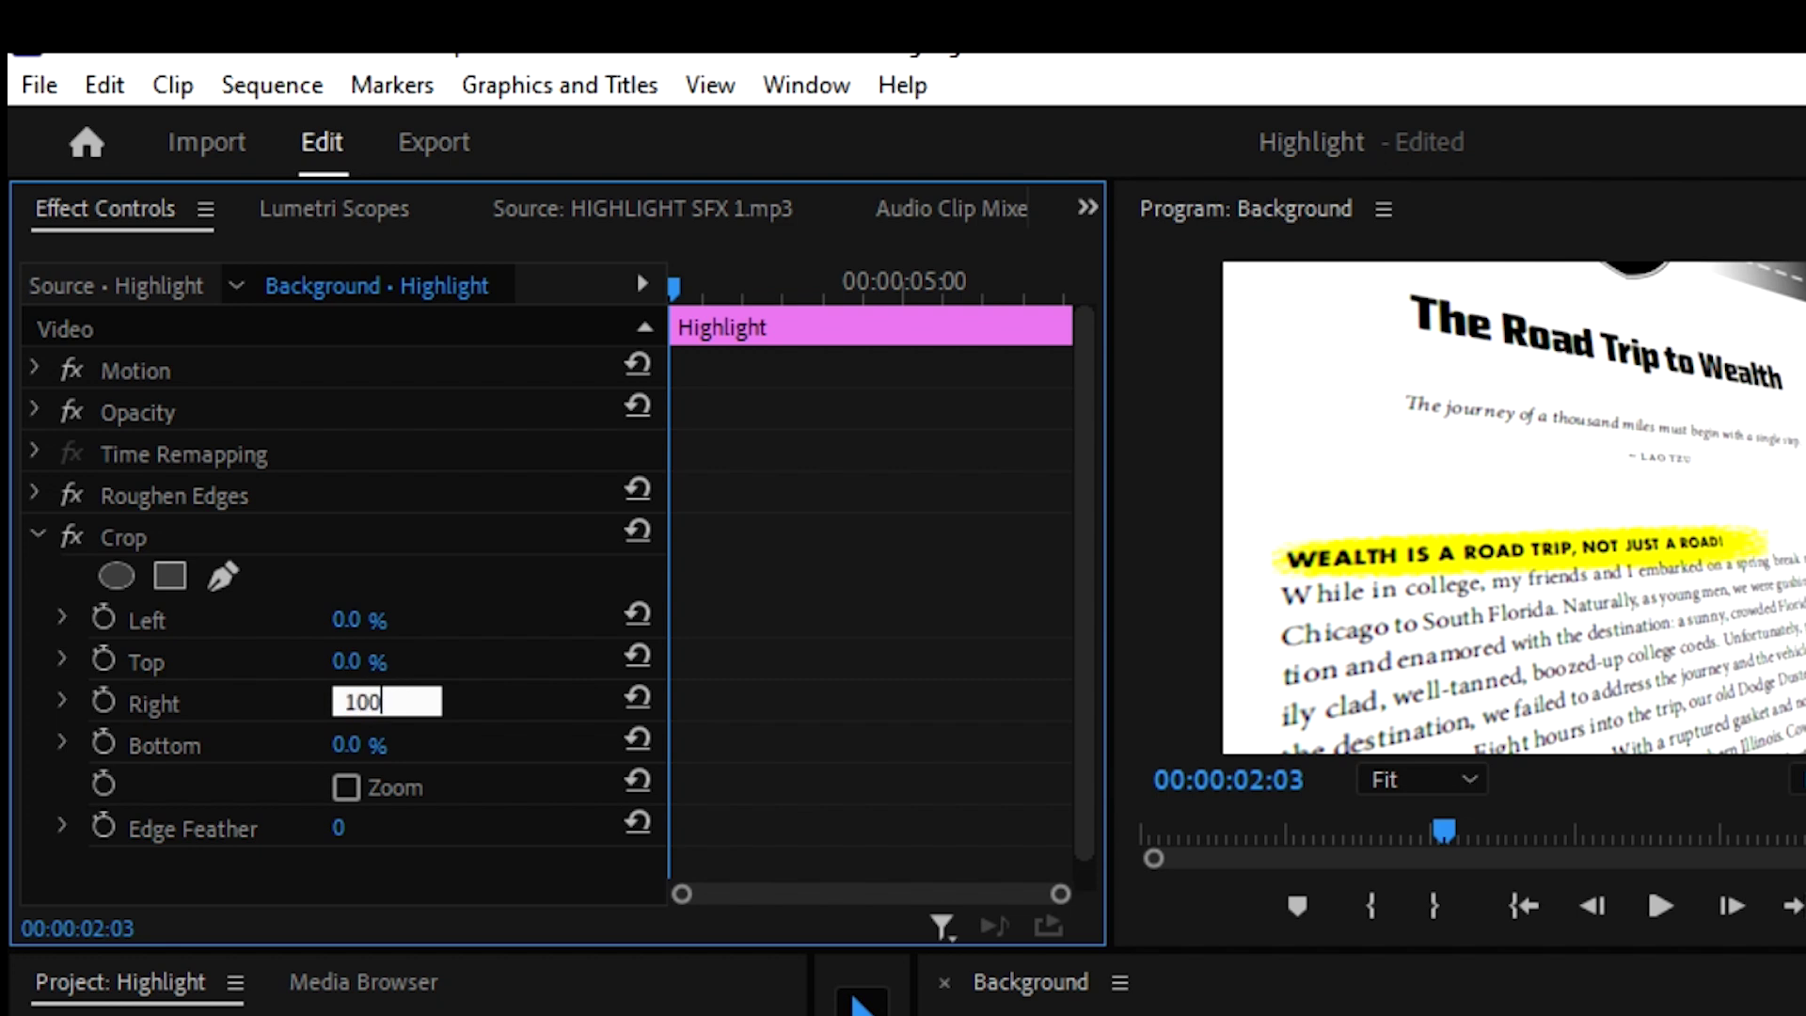
pyautogui.press('Tab')
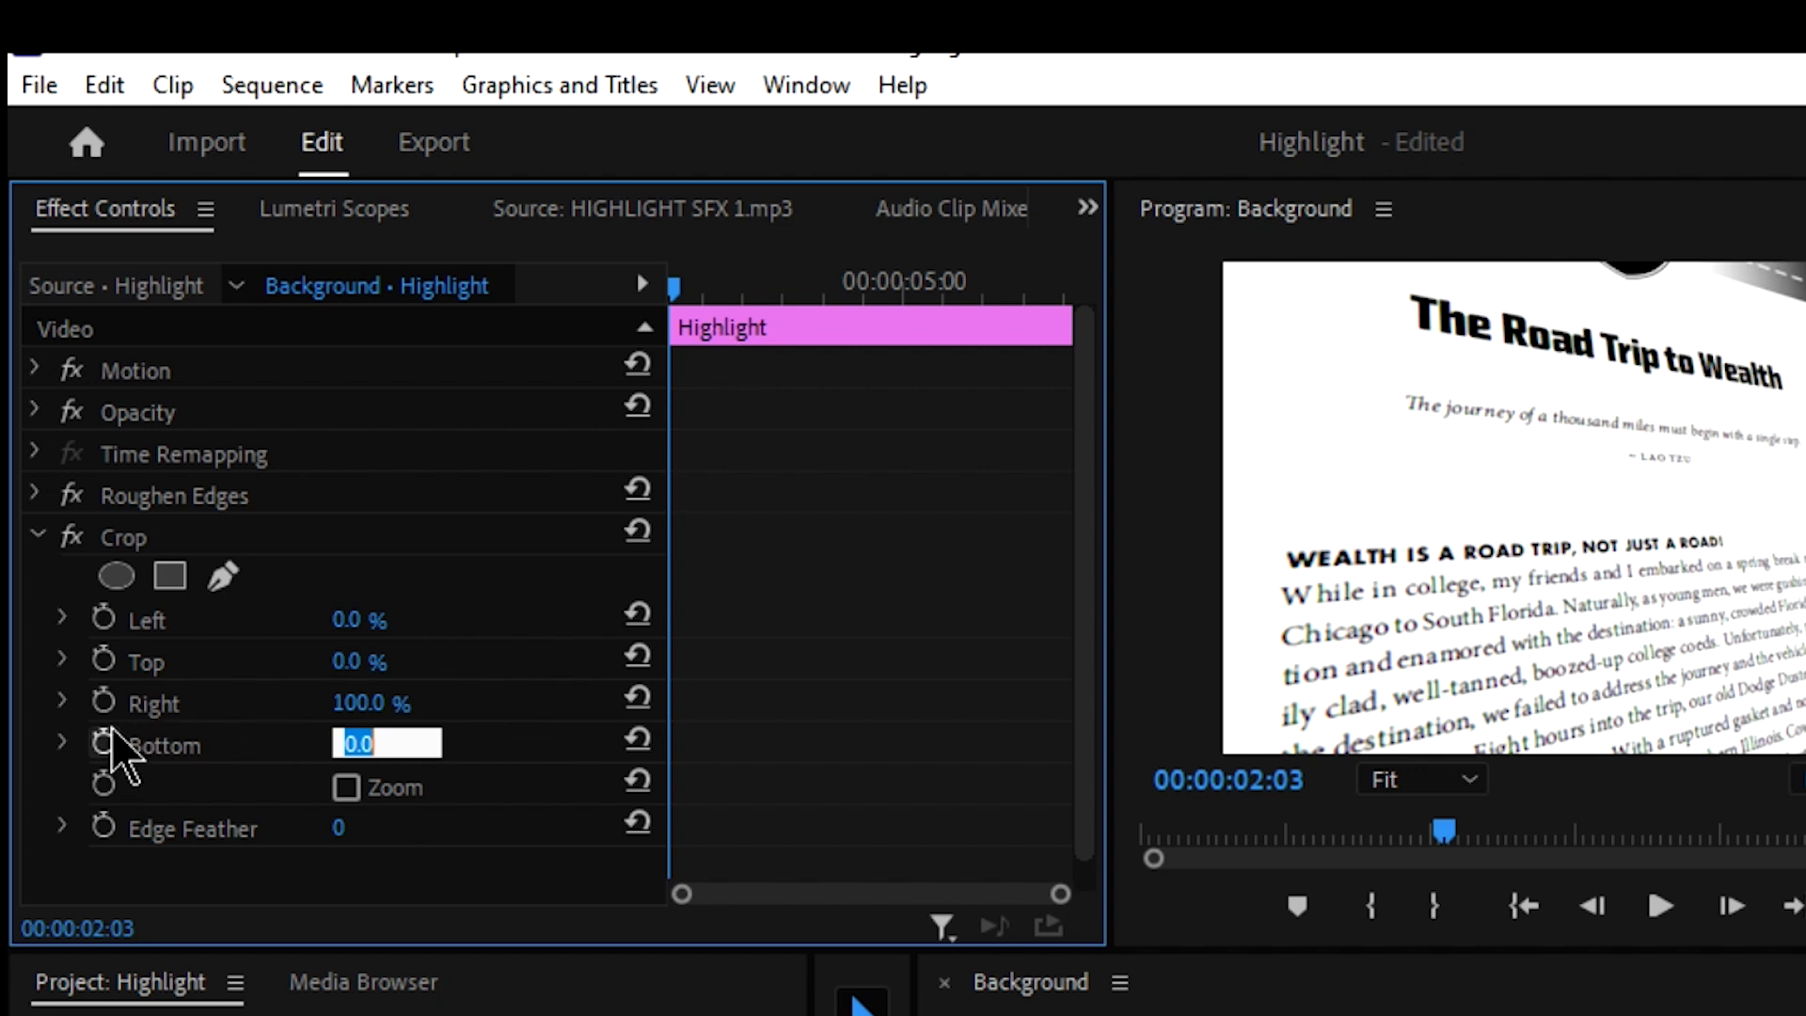
pyautogui.click(100, 706)
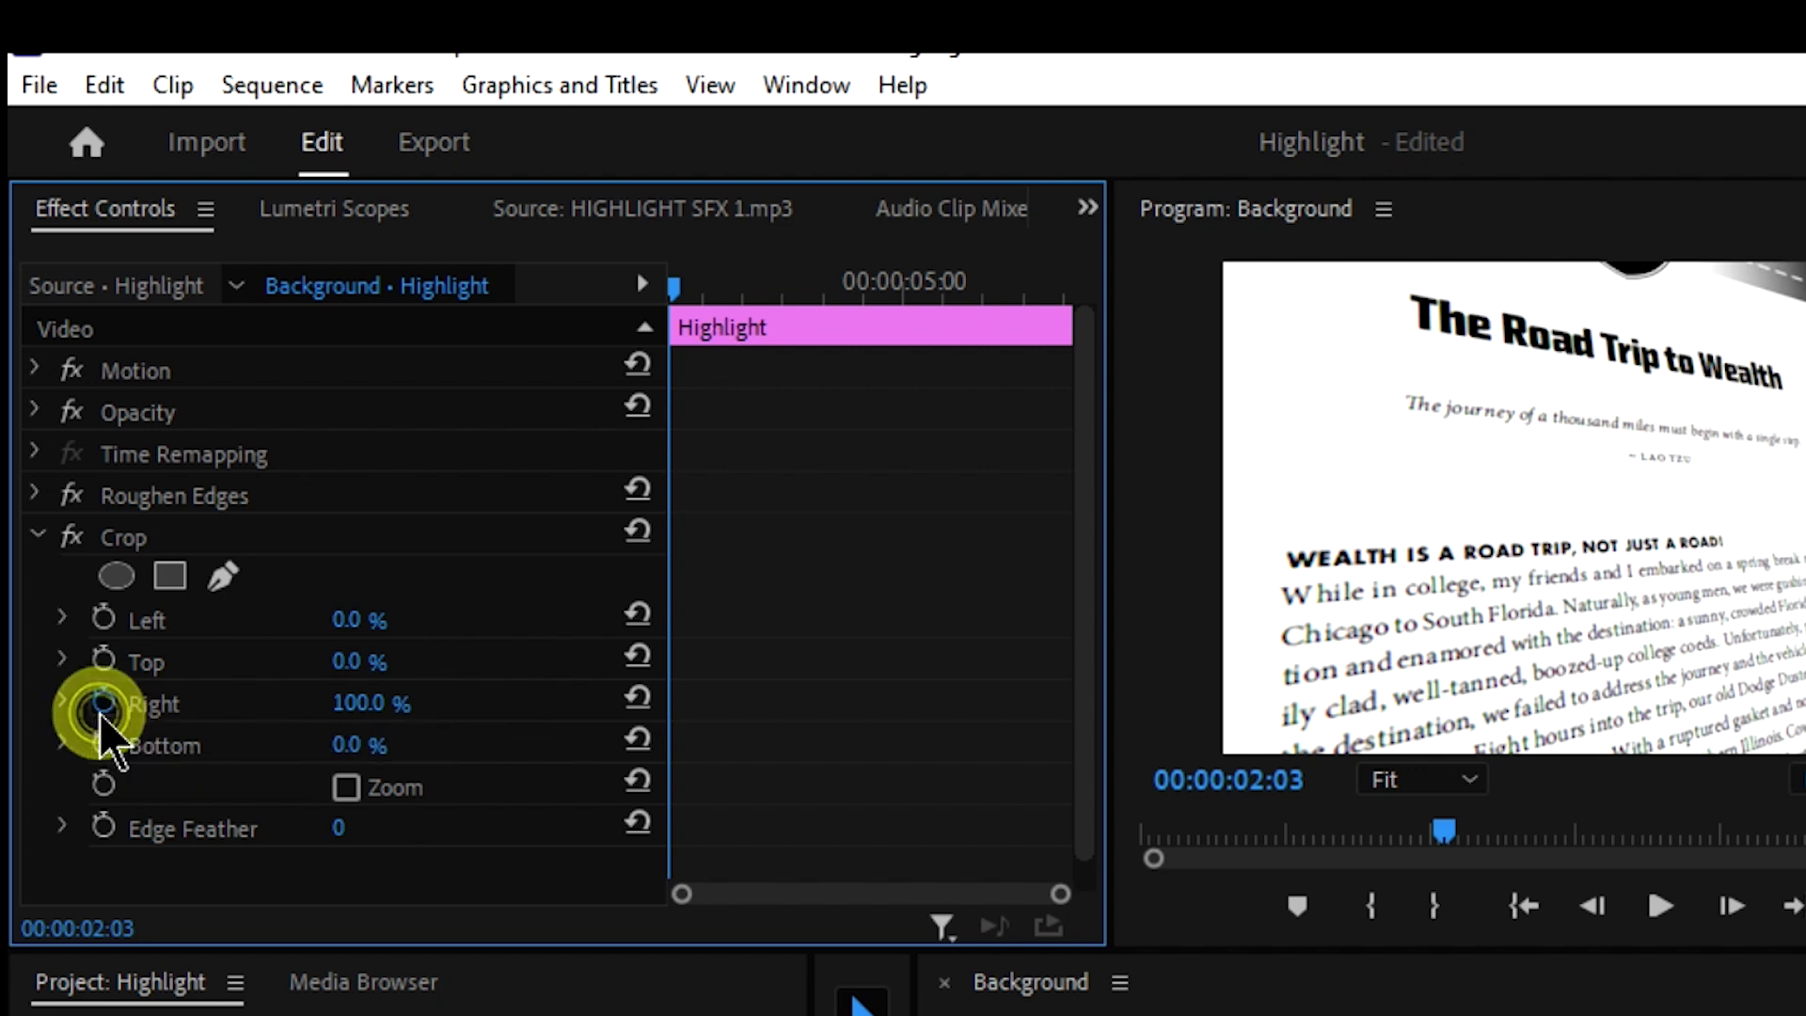
# Add a 0% Crop Right keyframe at 00:00:02:24, then scrub to preview the highlight wipe.
pyautogui.moveTo(671, 286); pyautogui.dragTo(728, 284)
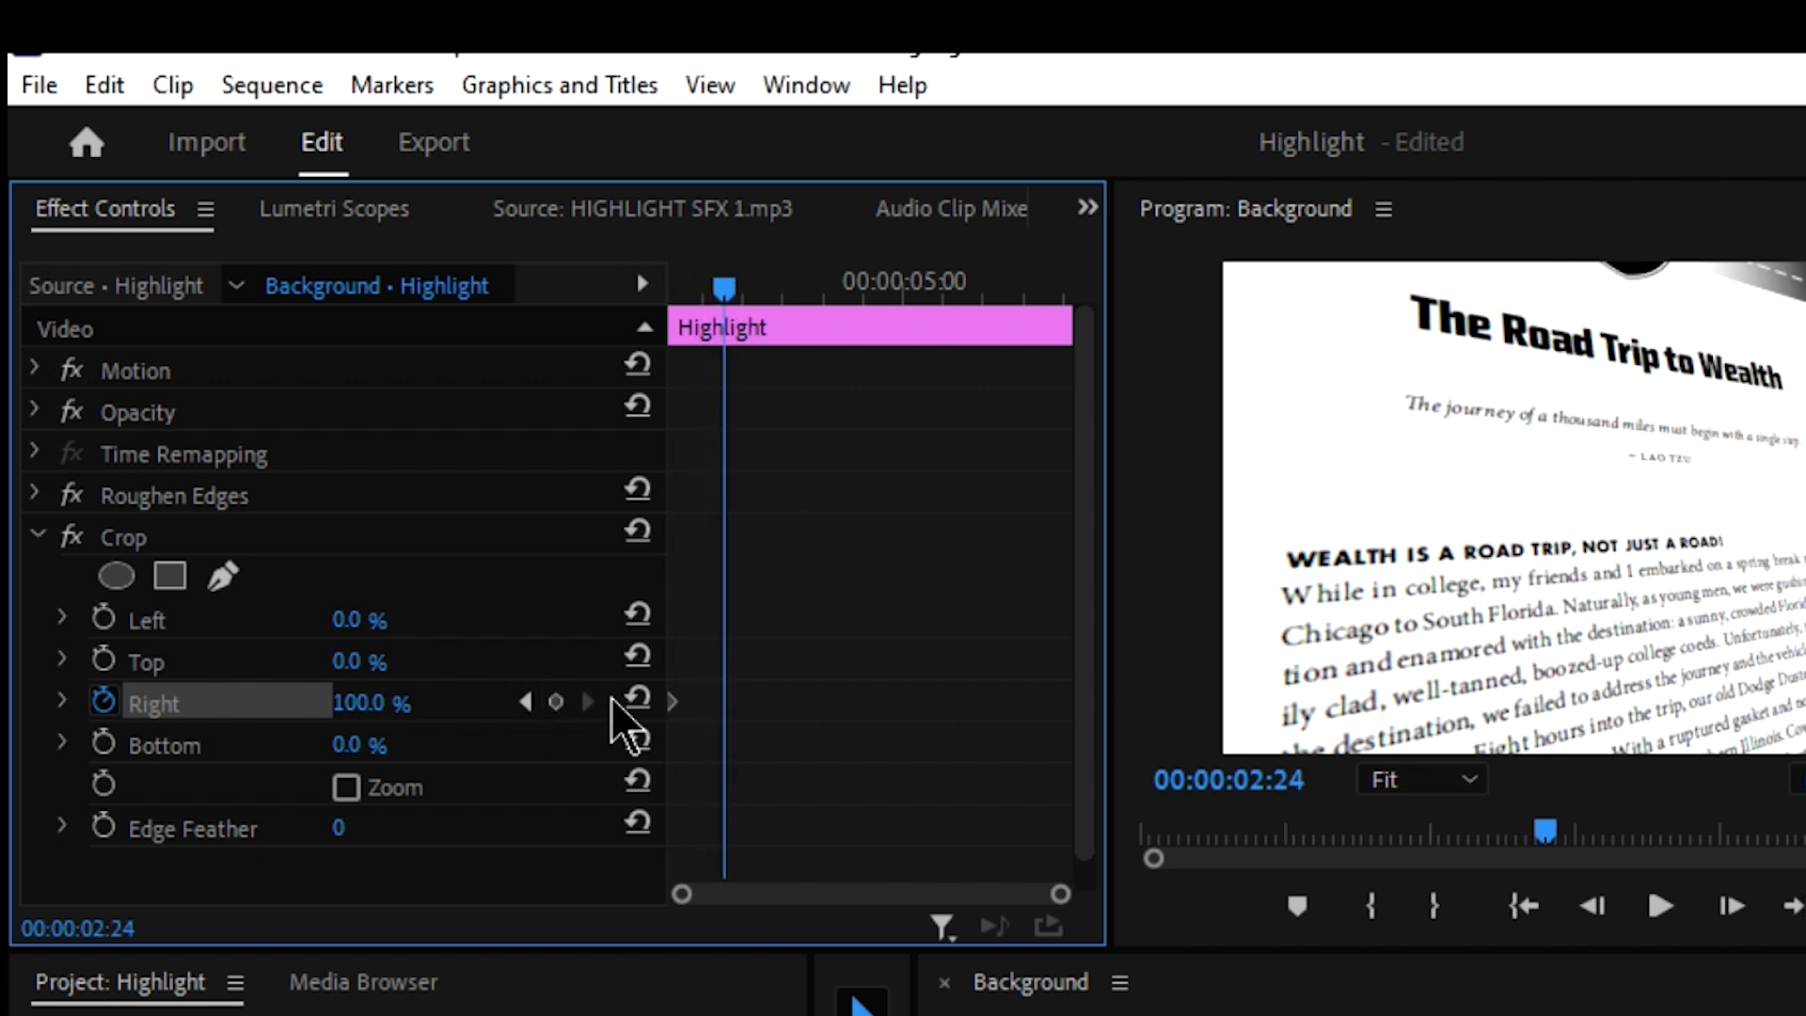
pyautogui.click(637, 698)
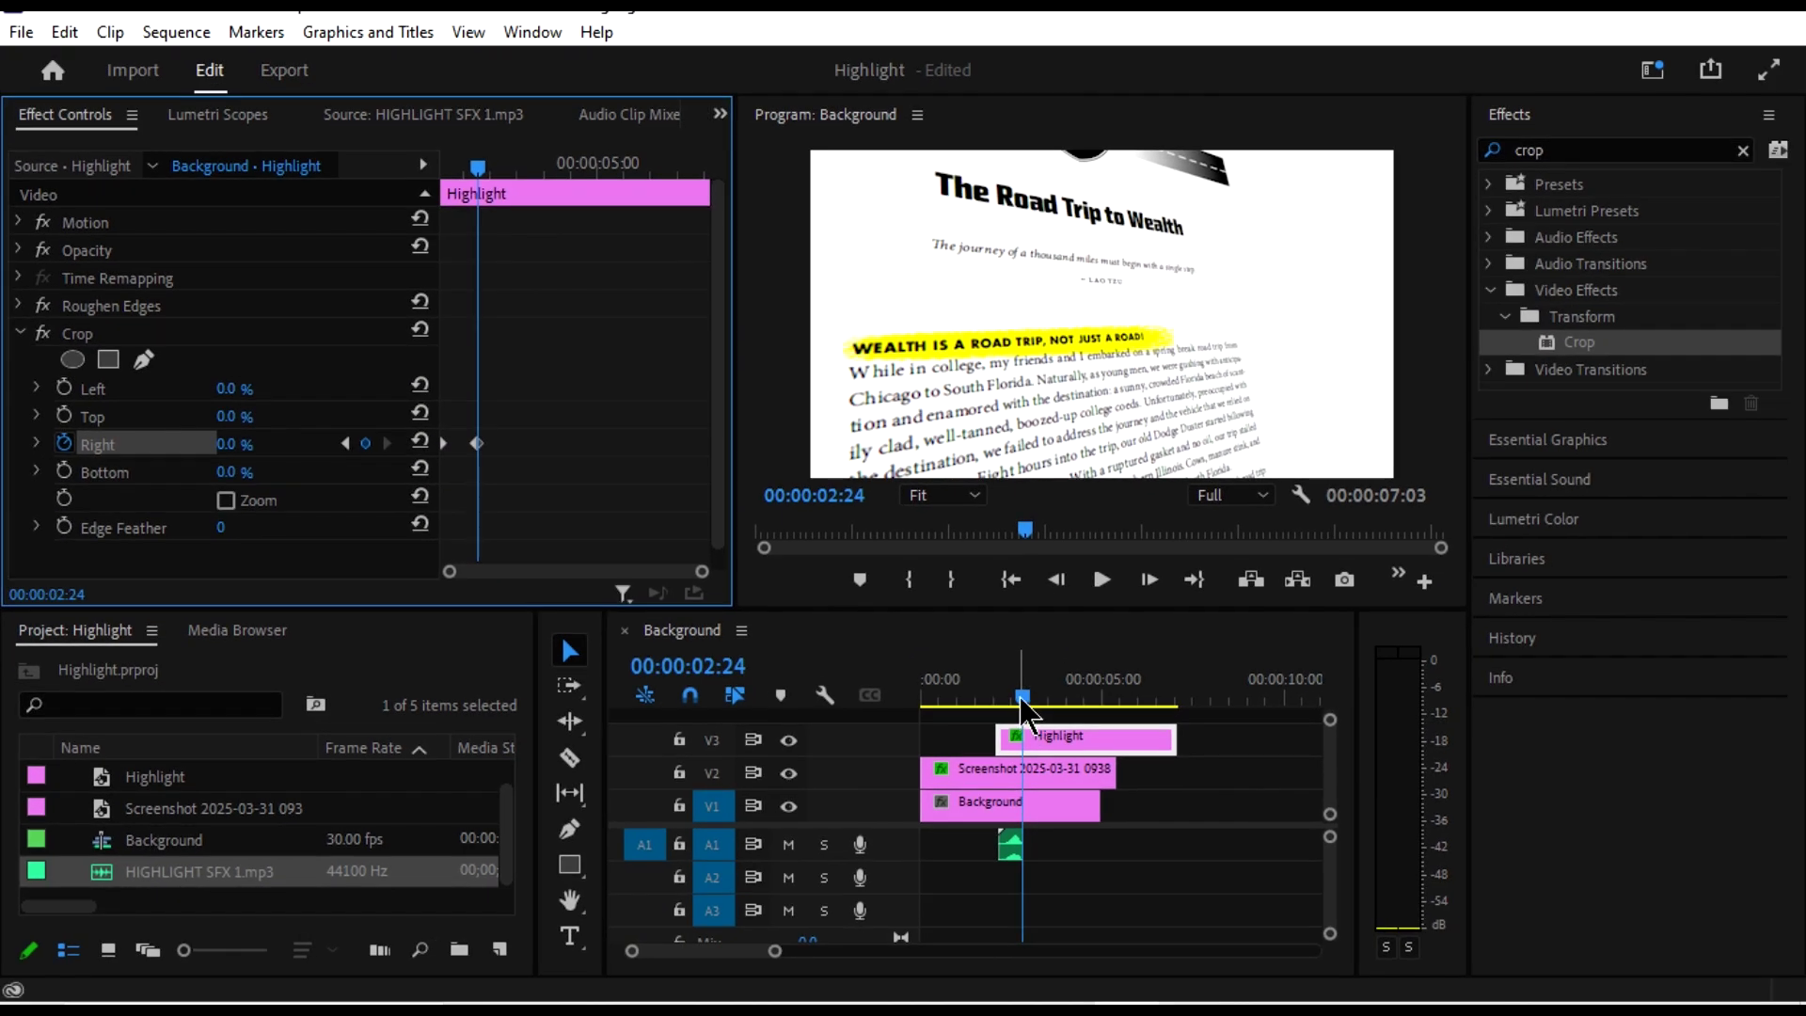
pyautogui.moveTo(1110, 761); pyautogui.dragTo(1054, 776)
pyautogui.moveTo(969, 707); pyautogui.dragTo(1046, 712)
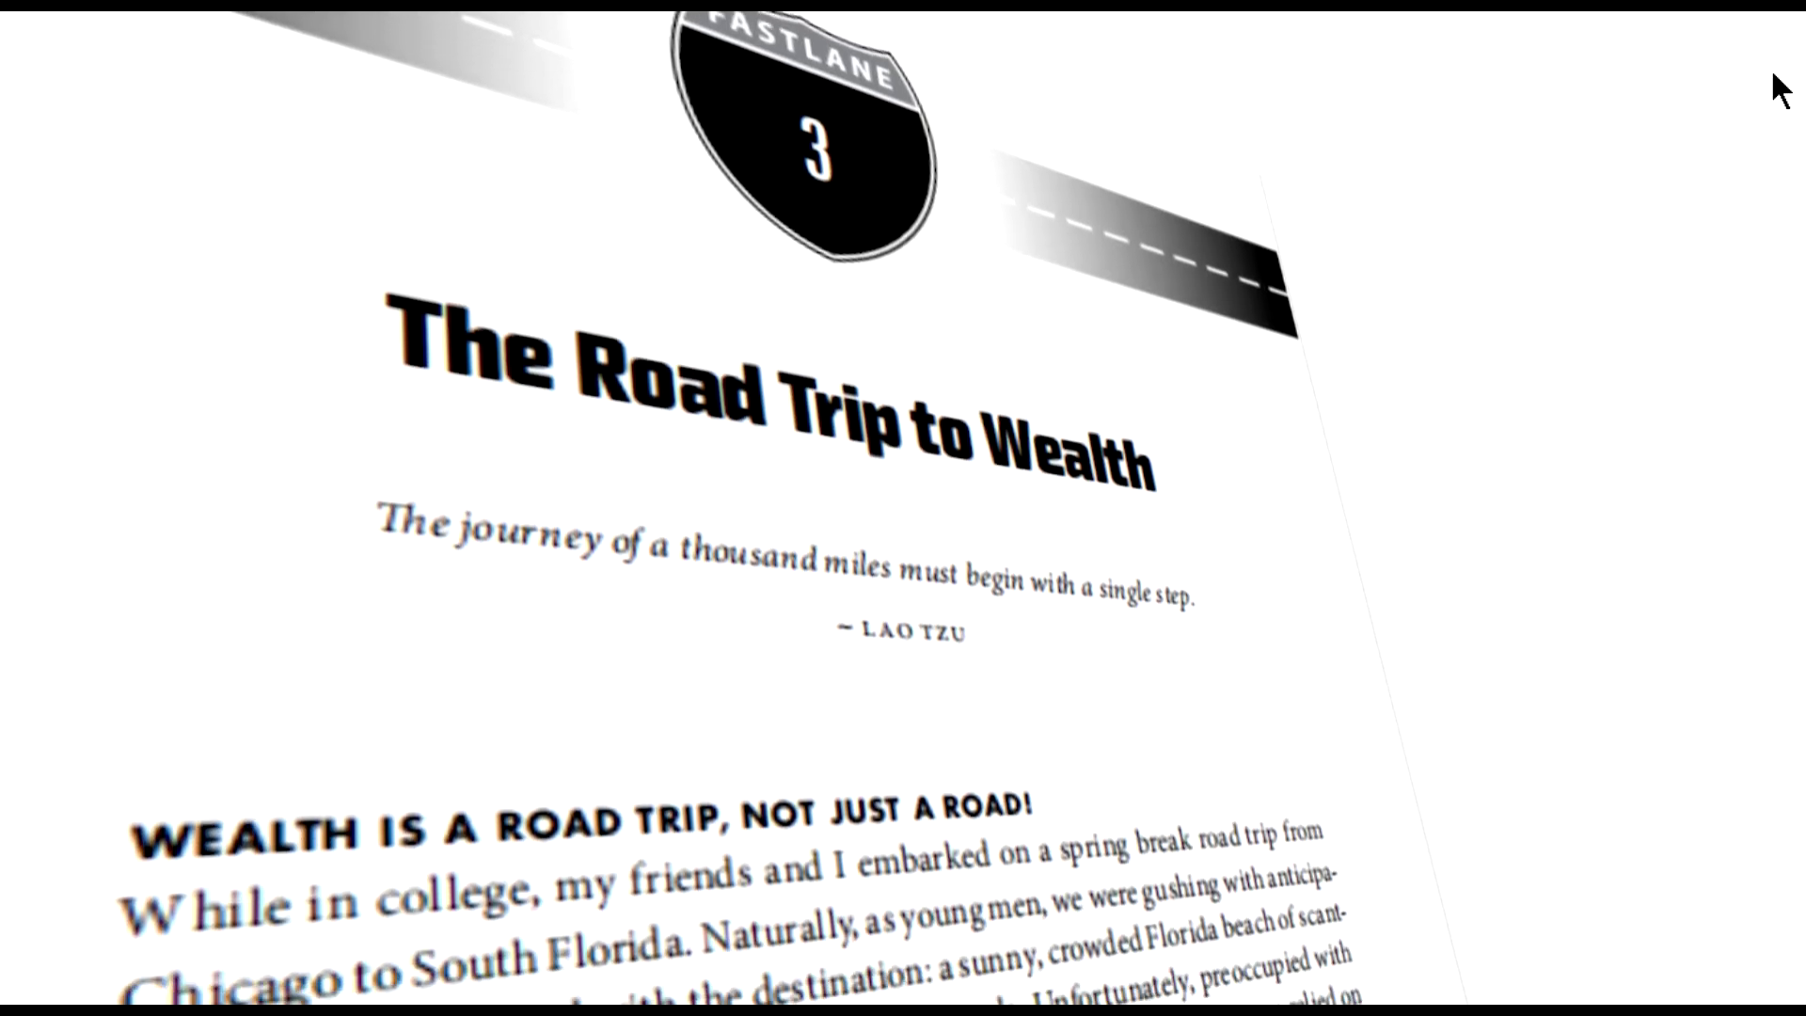